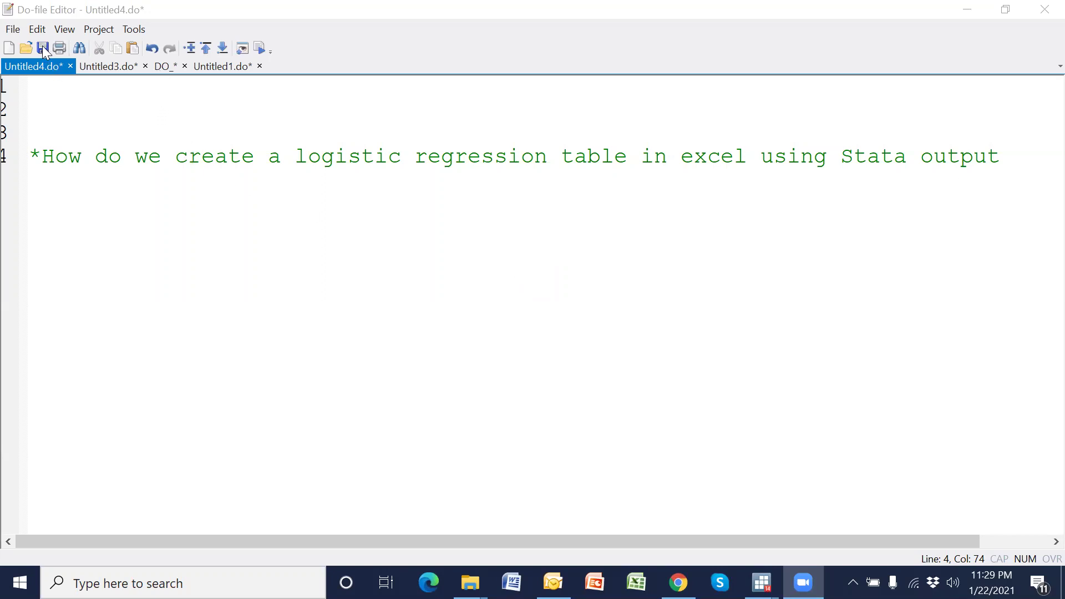
- Save the DO_ do-file holding the logistic regression code and clear the line selection
left_click(162, 67)
left_click(43, 47)
left_click(319, 392)
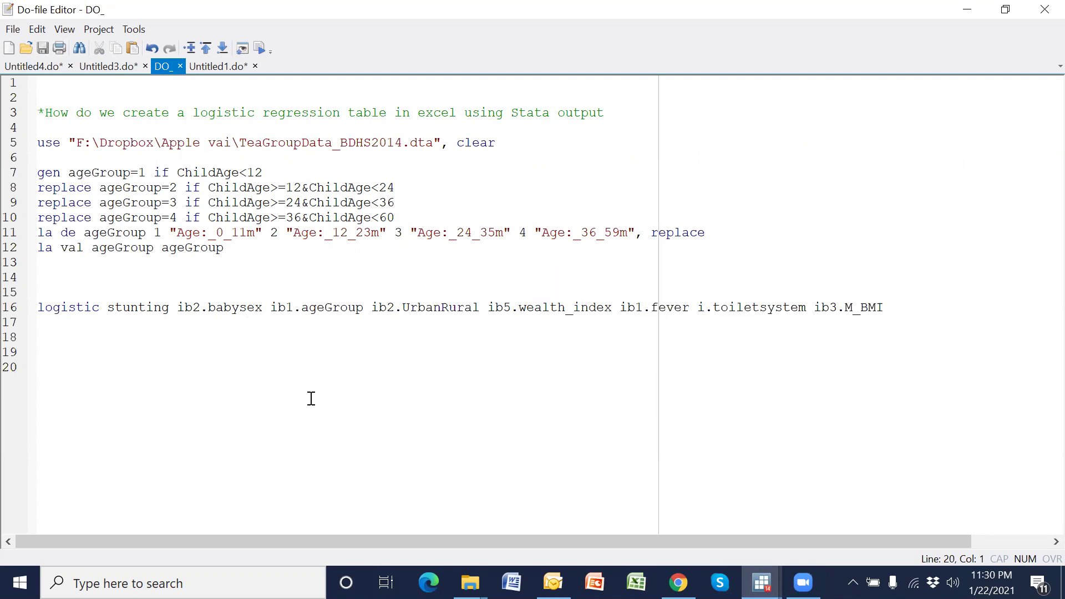
left_click(247, 311)
left_click(332, 308)
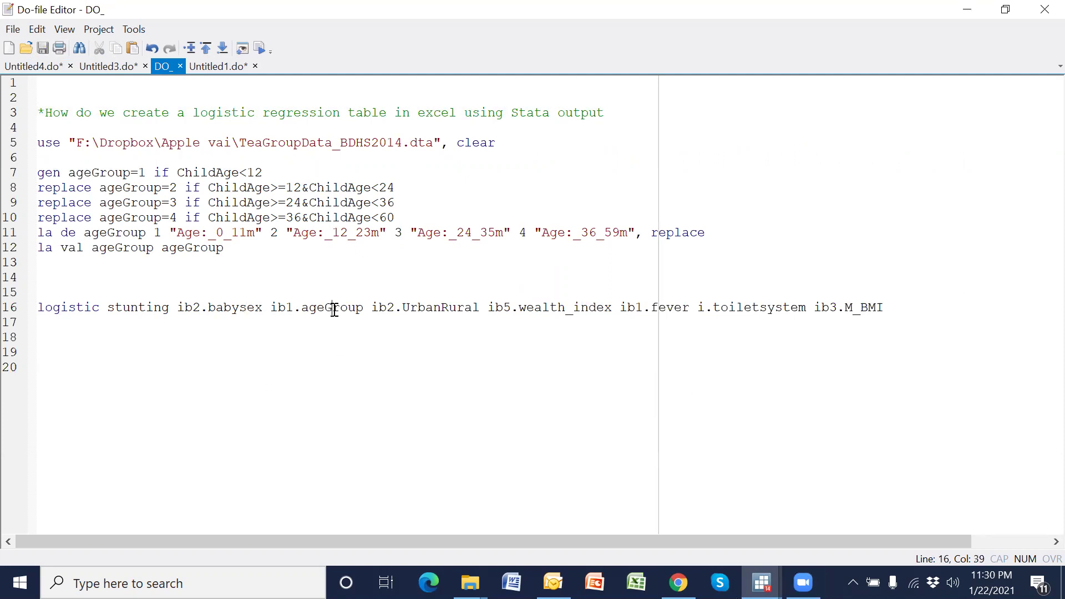
left_click(439, 308)
left_click(751, 312)
- Run the logistic stunting regression from line 16 of the do-file
mouse_move(762, 583)
left_click(677, 532)
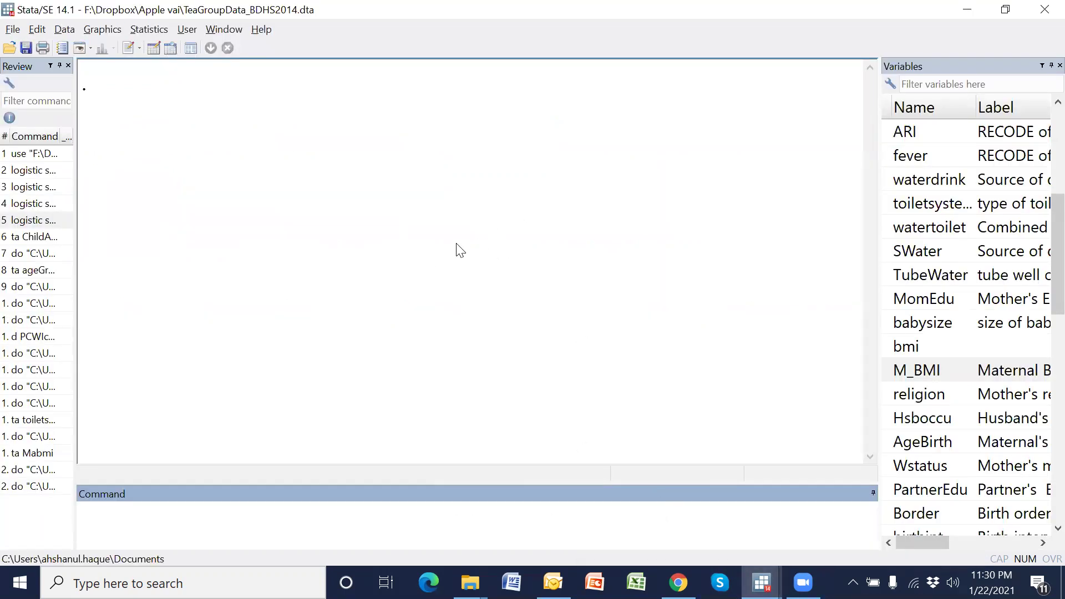
key("alt+Tab")
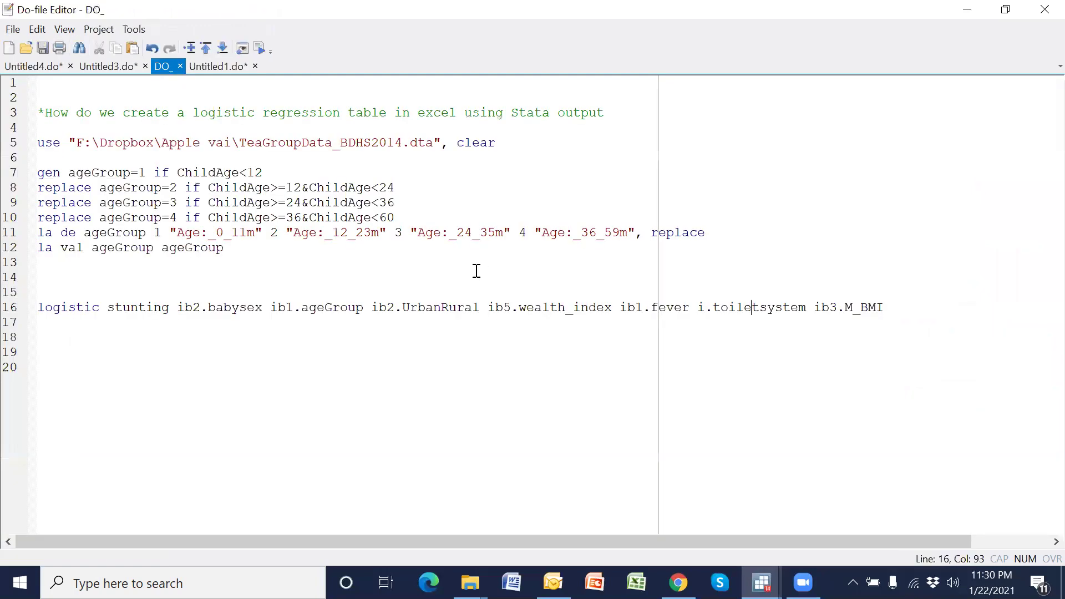
left_click(19, 311)
left_click(263, 50)
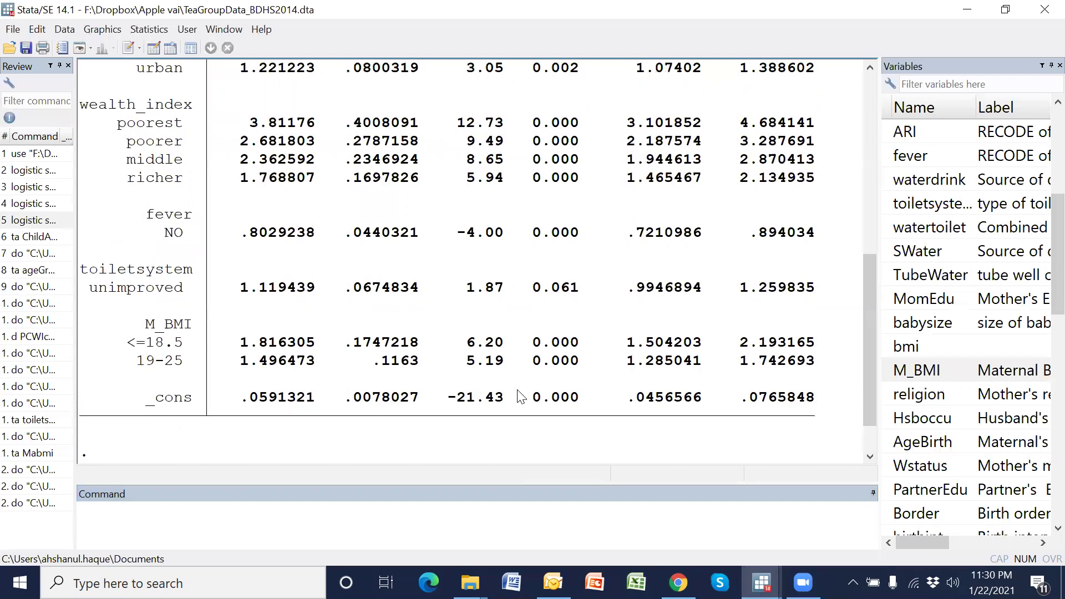
scroll(520, 396, "up", 7)
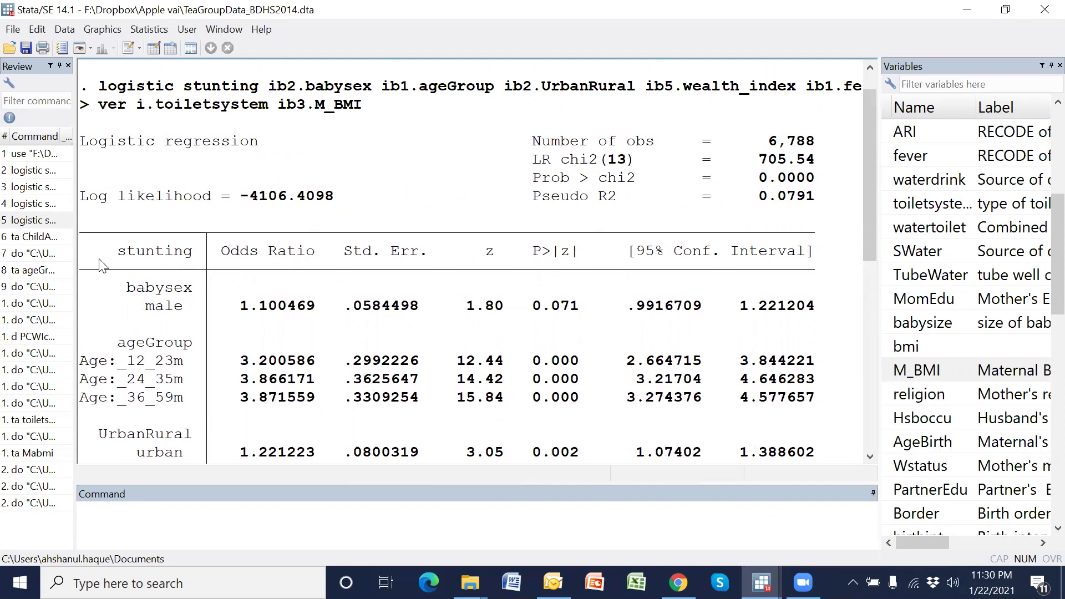
- Copy the regression output as a table and launch a blank Excel workbook
left_click_drag(83, 259, 810, 374)
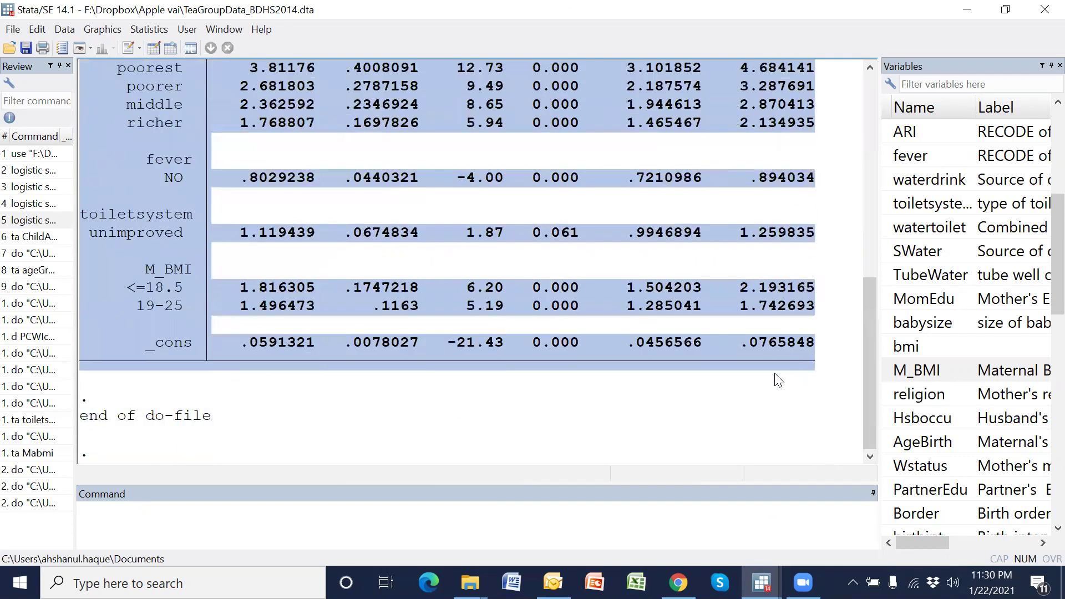
scroll(779, 378, "up", 3)
right_click(553, 255)
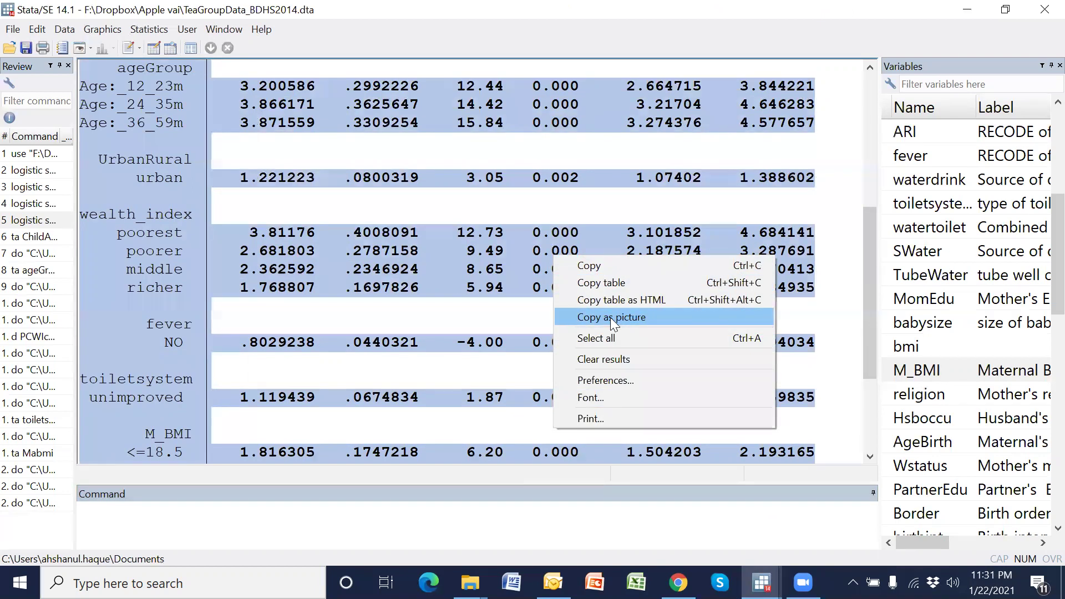
left_click(605, 283)
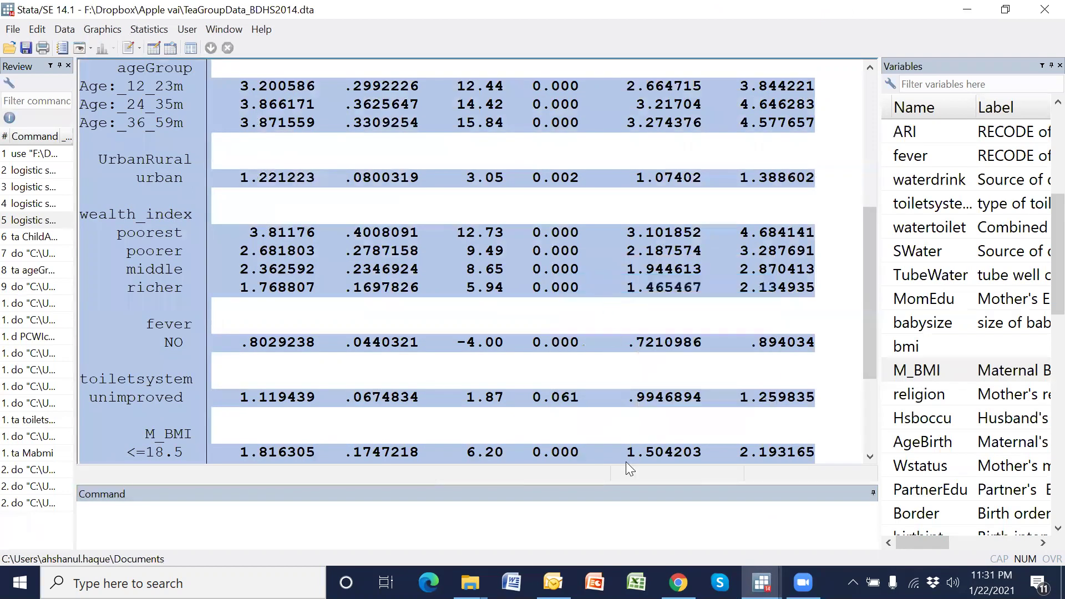
left_click(636, 582)
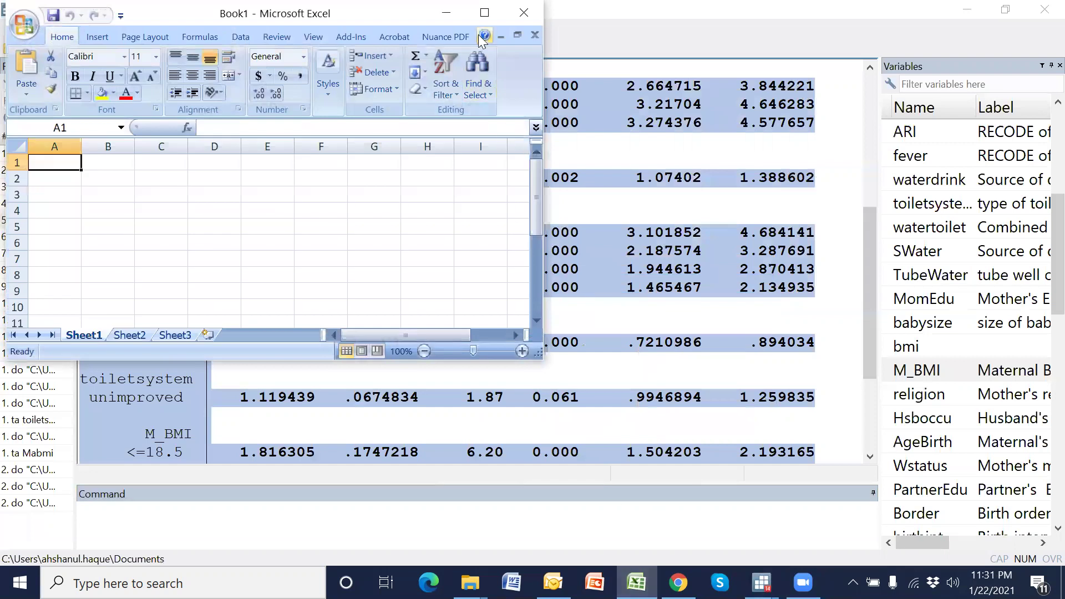
- Paste the copied regression table into cell D3 of the maximized Excel window
left_click(484, 12)
left_click(199, 190)
key("ctrl+v")
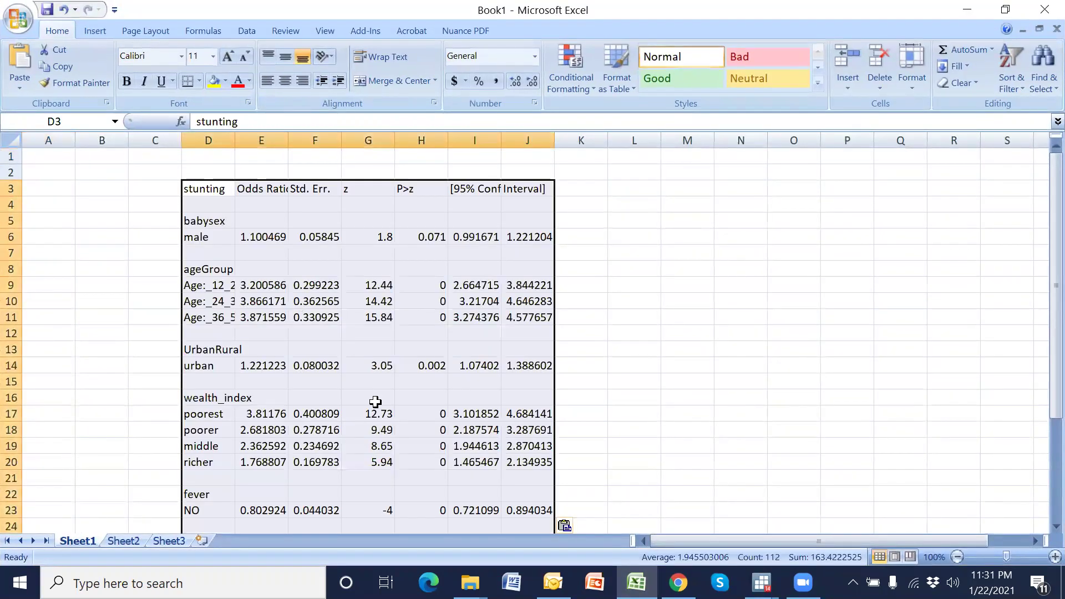
scroll(423, 371, "down", 4)
scroll(380, 297, "up", 4)
- Rename the Odds Ratio header to OR and delete the Std. Err. and z columns
left_click(262, 191)
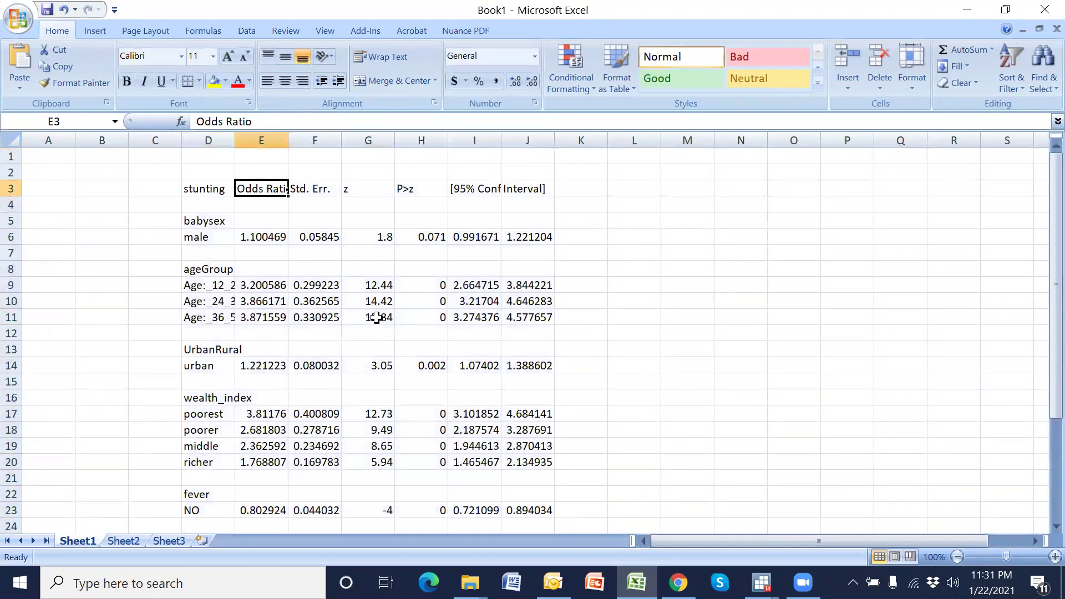
type("OR")
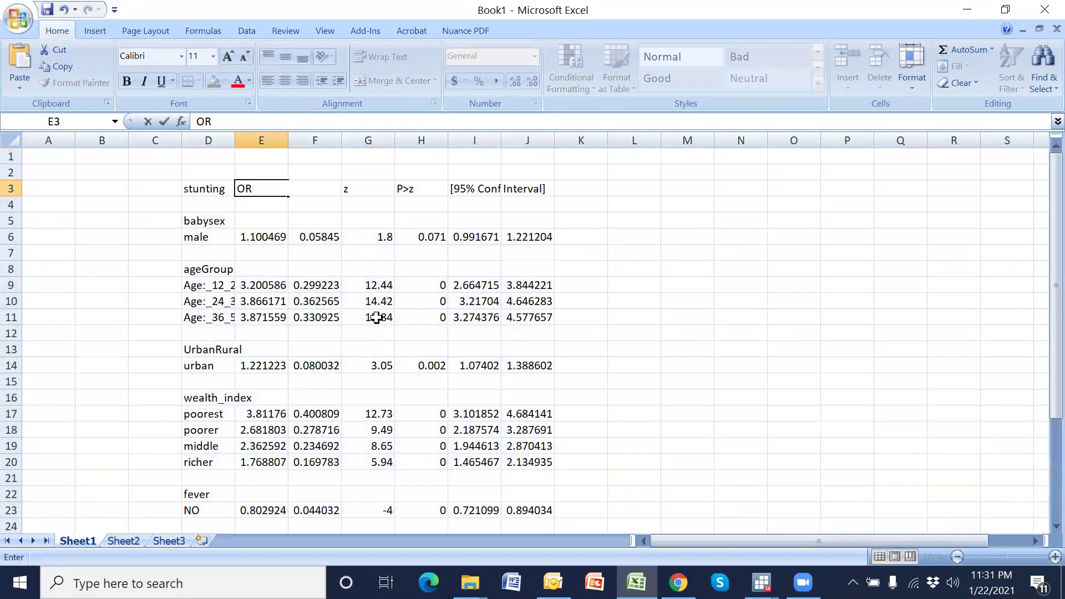
key("Tab")
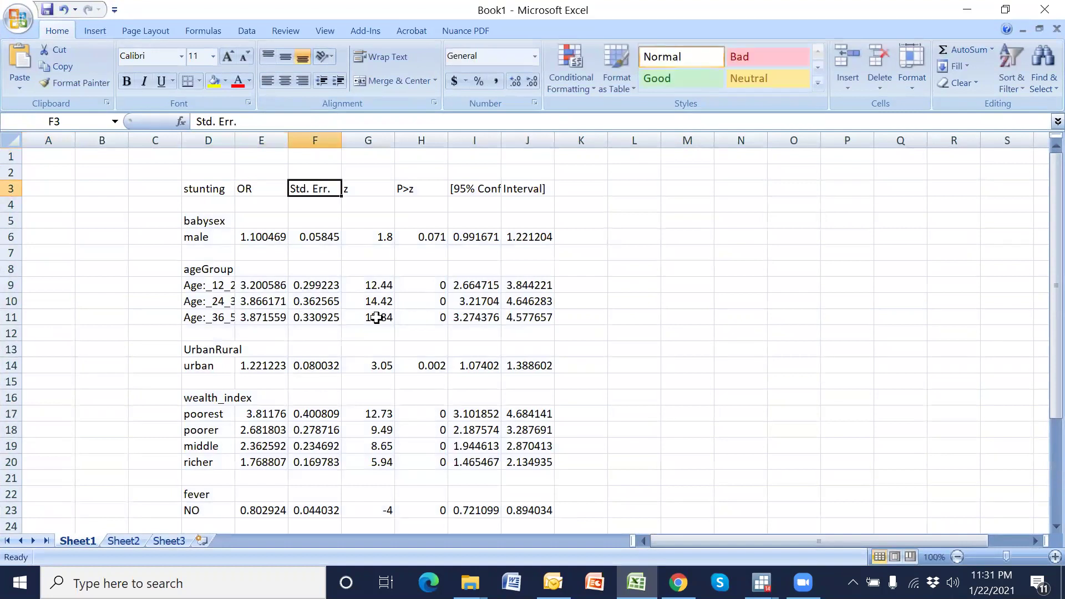
left_click(319, 140)
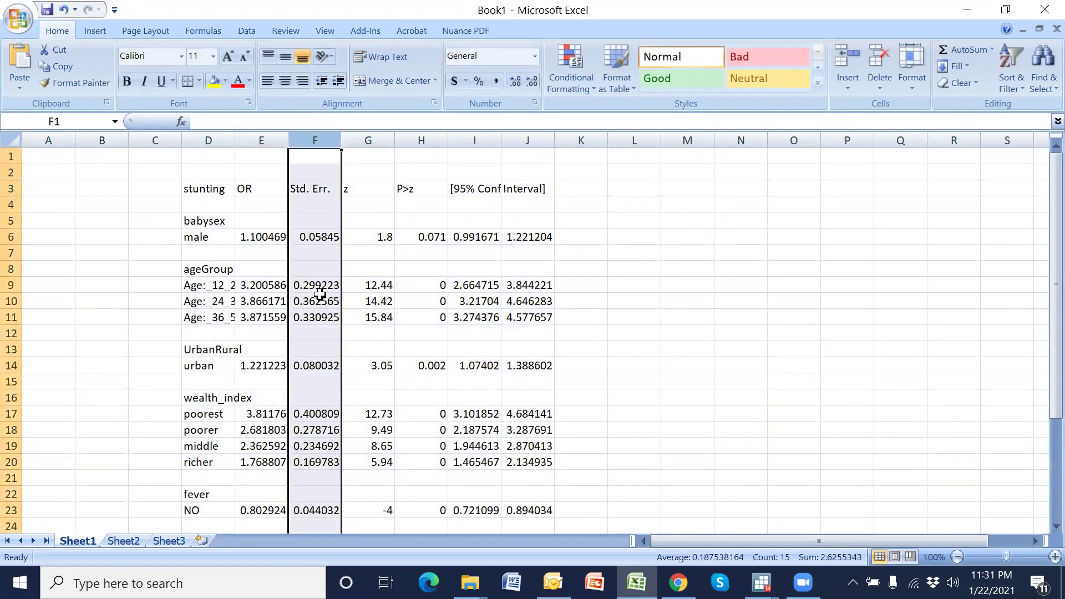
key("ctrl+minus")
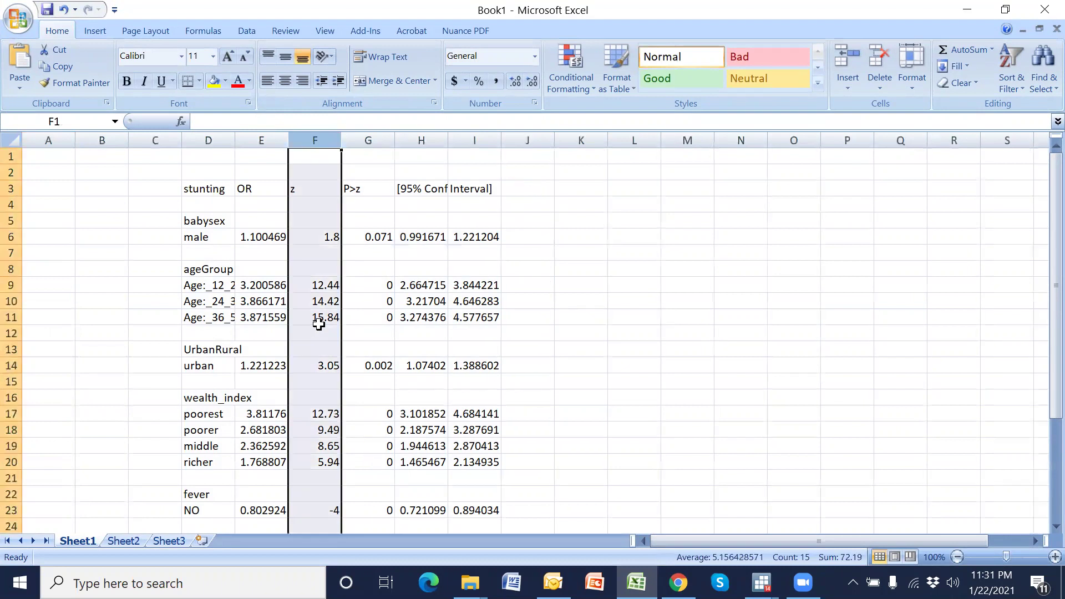
key("ctrl+minus")
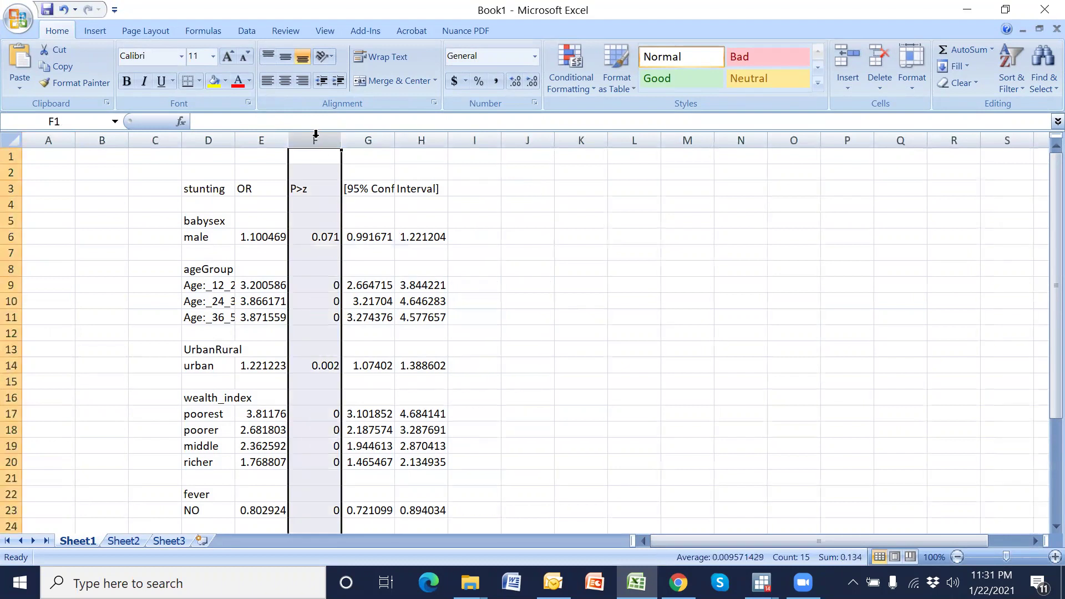
- Relabel the remaining headers as p-value, L and U
left_click(305, 187)
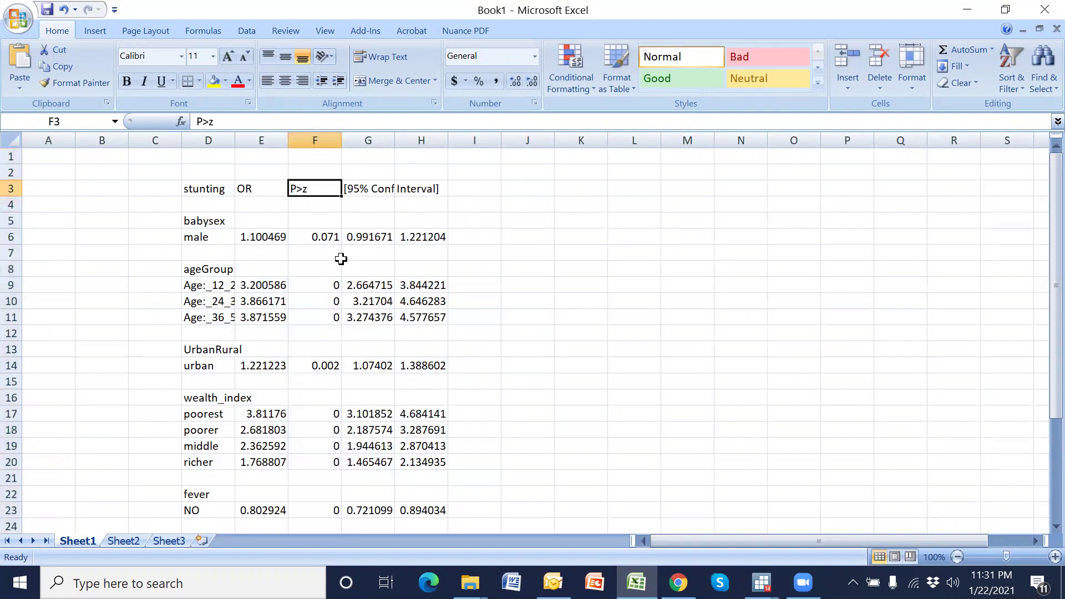
type("p-value")
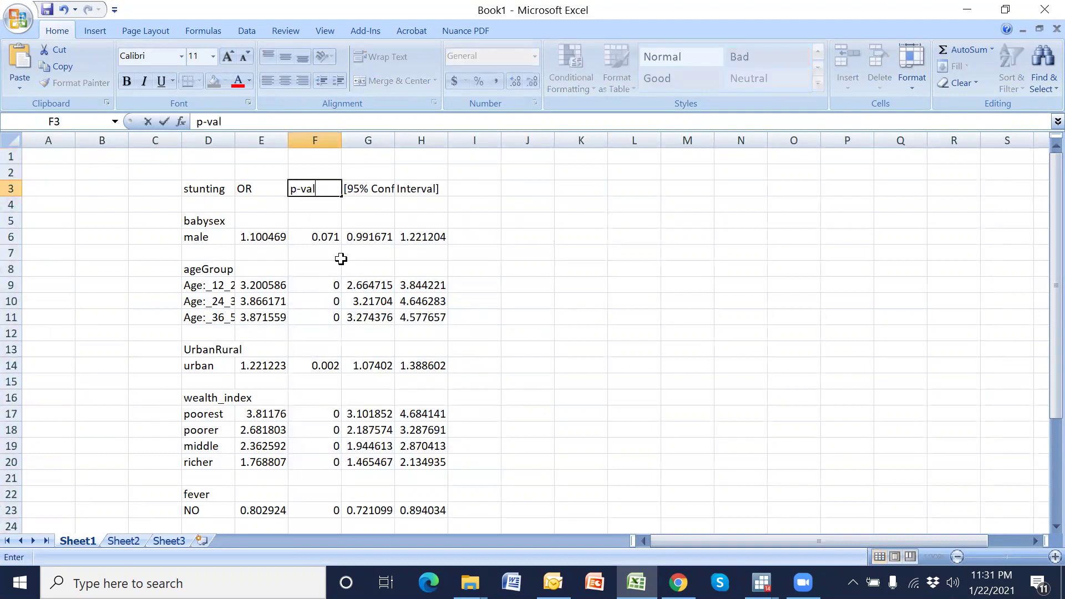
left_click(603, 250)
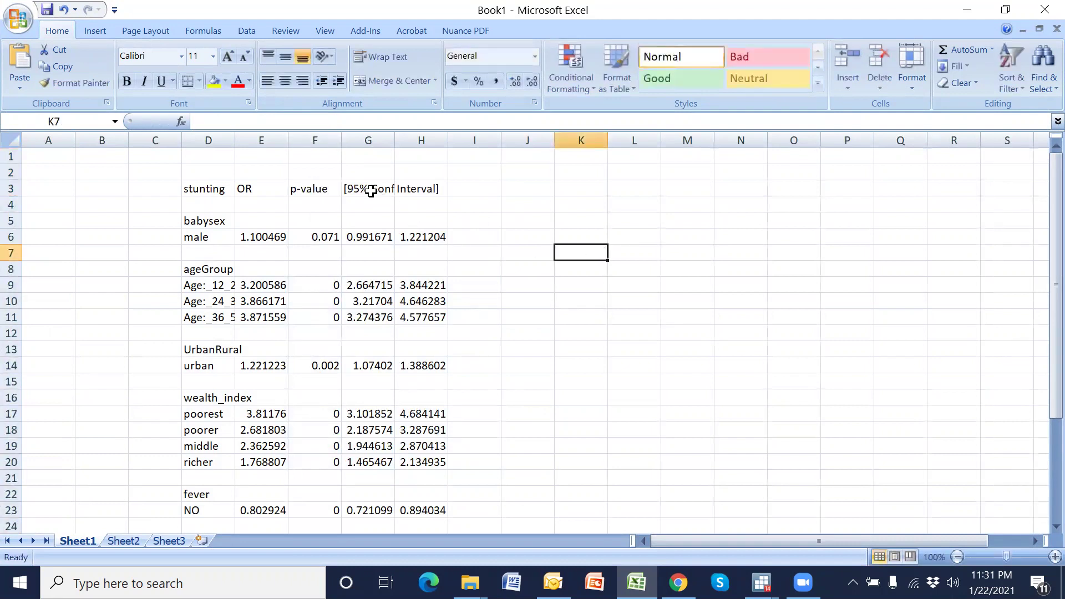
left_click(371, 190)
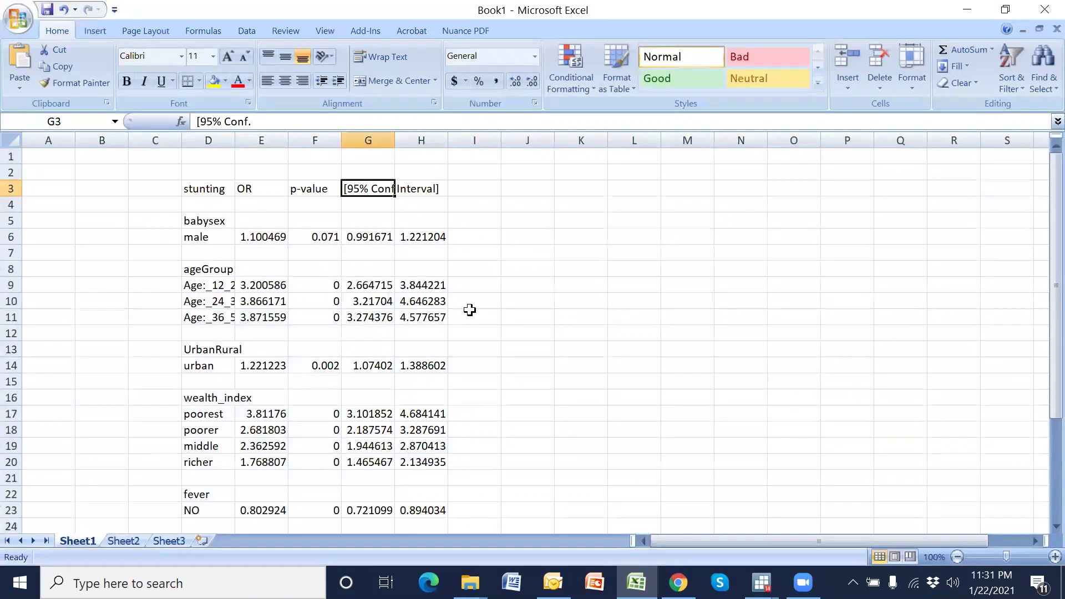
type("L")
key("Tab")
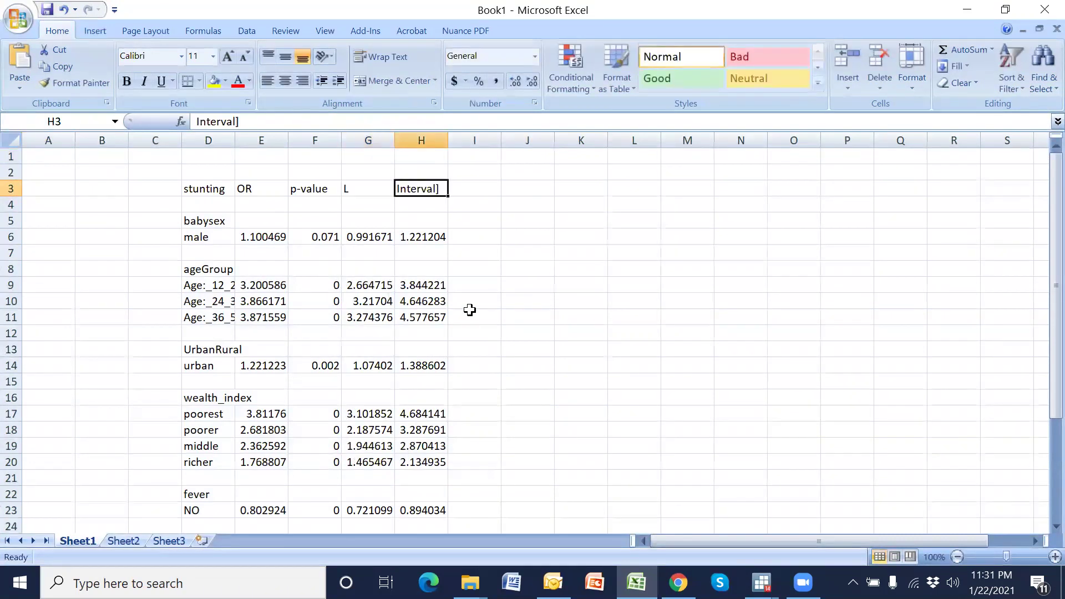
type("U")
left_click(546, 333)
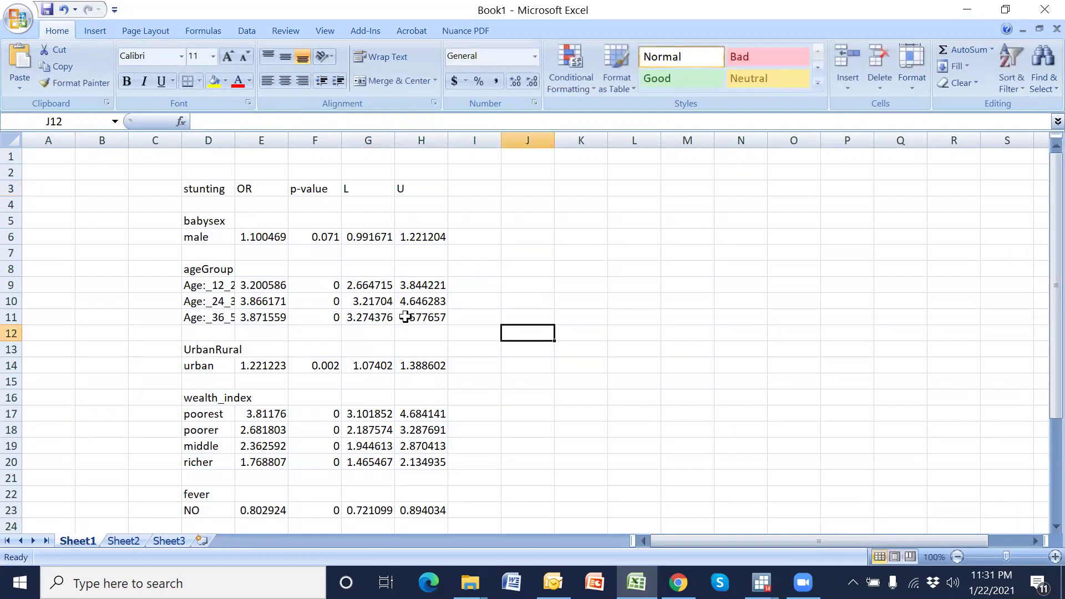
scroll(371, 332, "down", 5)
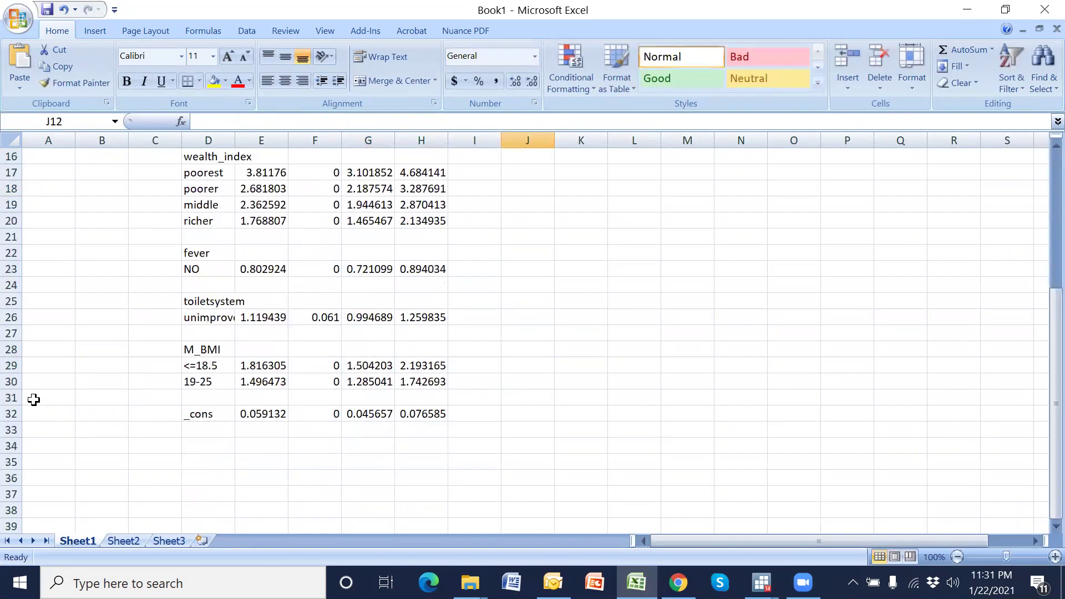
left_click_drag(10, 396, 11, 430)
key("Delete")
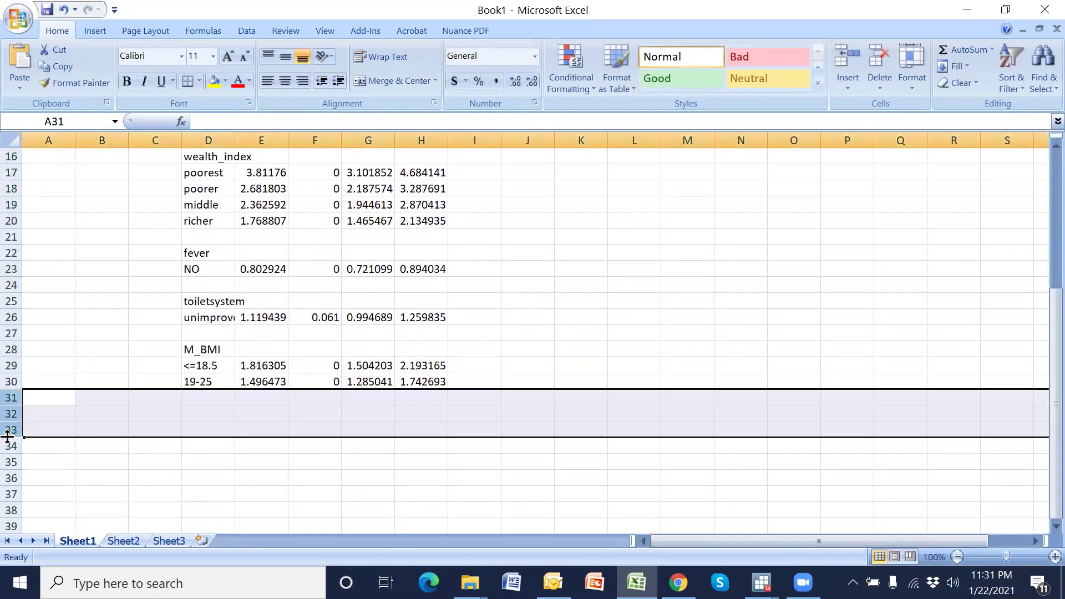
scroll(226, 466, "up", 3)
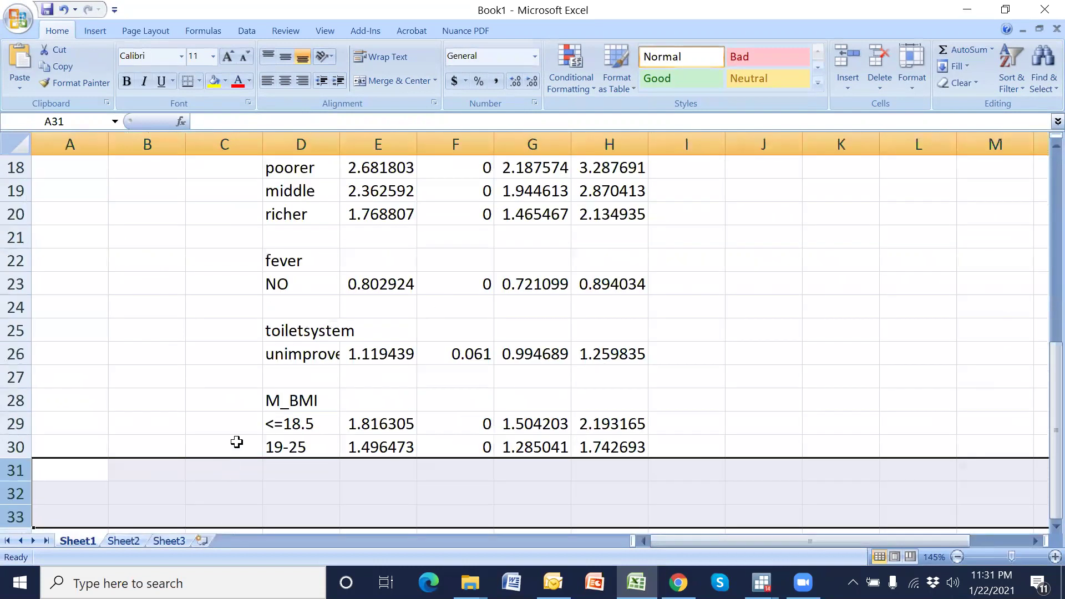
scroll(233, 443, "up", 6)
left_click(223, 143)
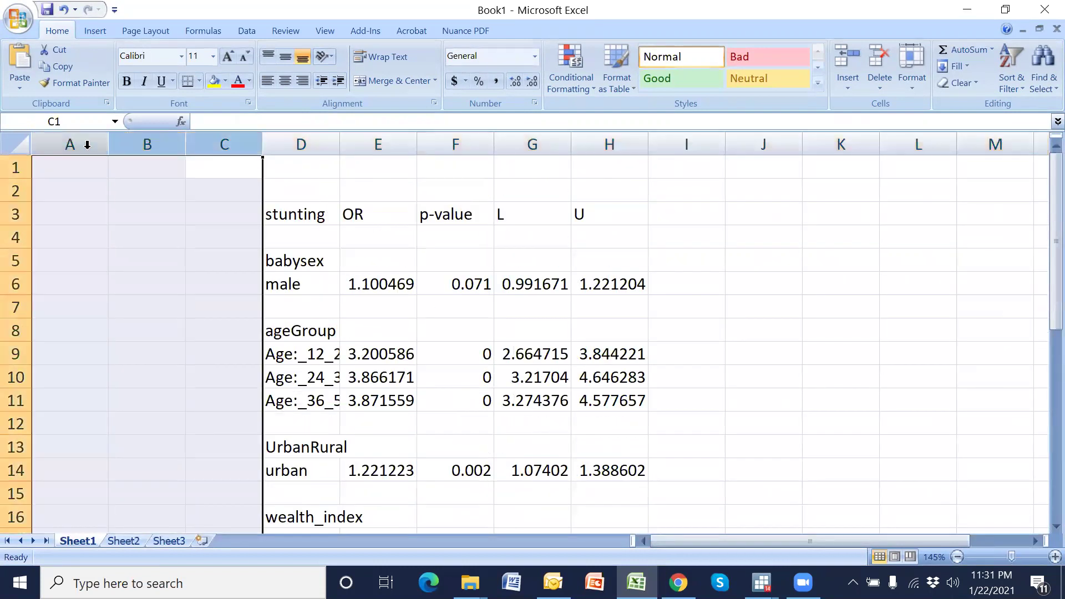
key("ctrl+minus")
left_click(70, 143)
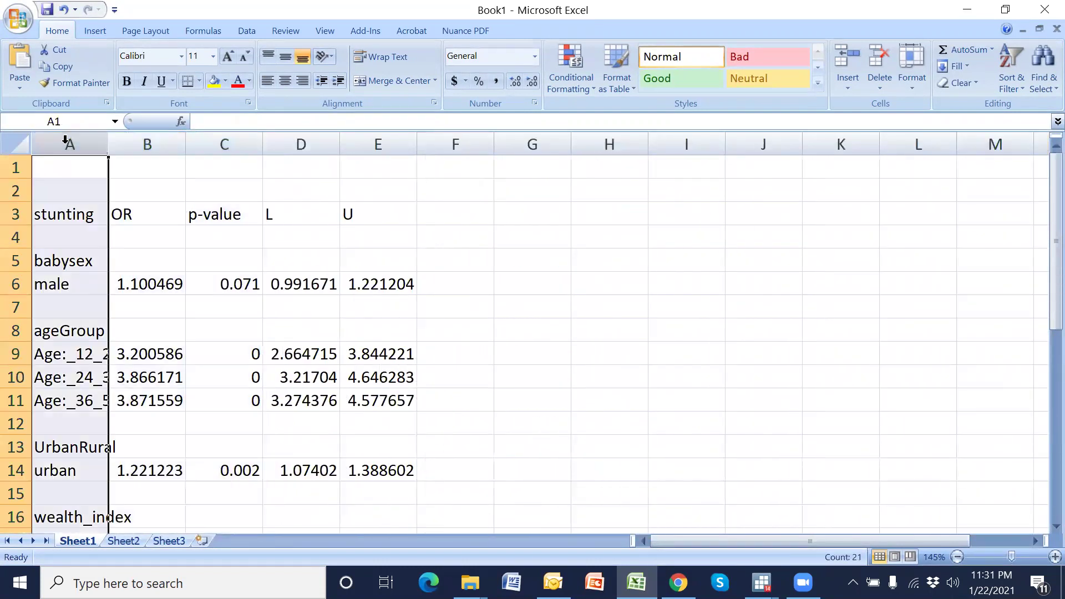
key("ctrl+plus")
left_click(13, 166)
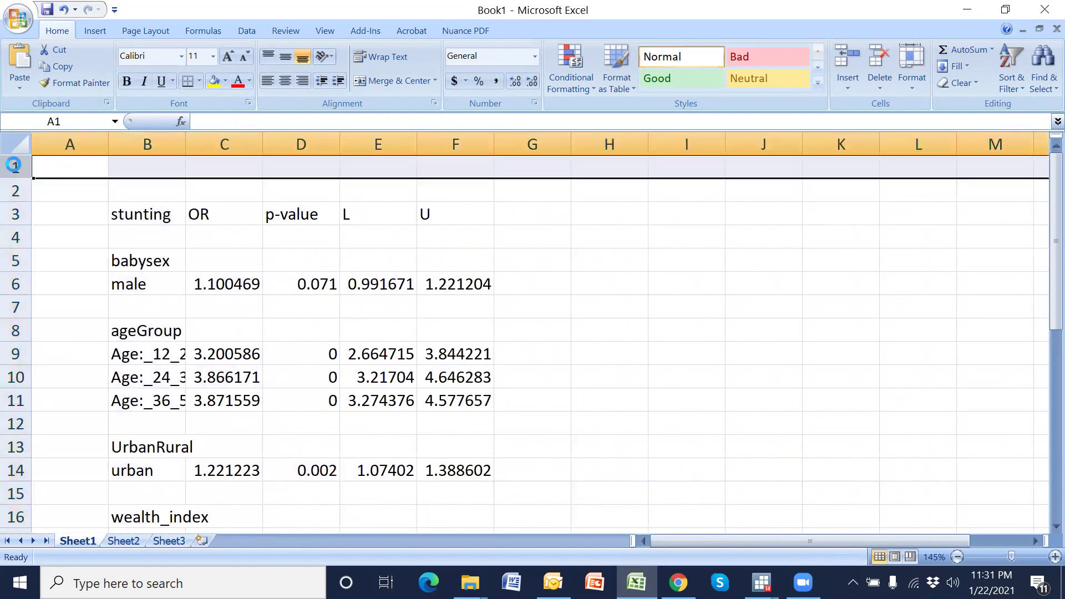
key("ctrl+minus")
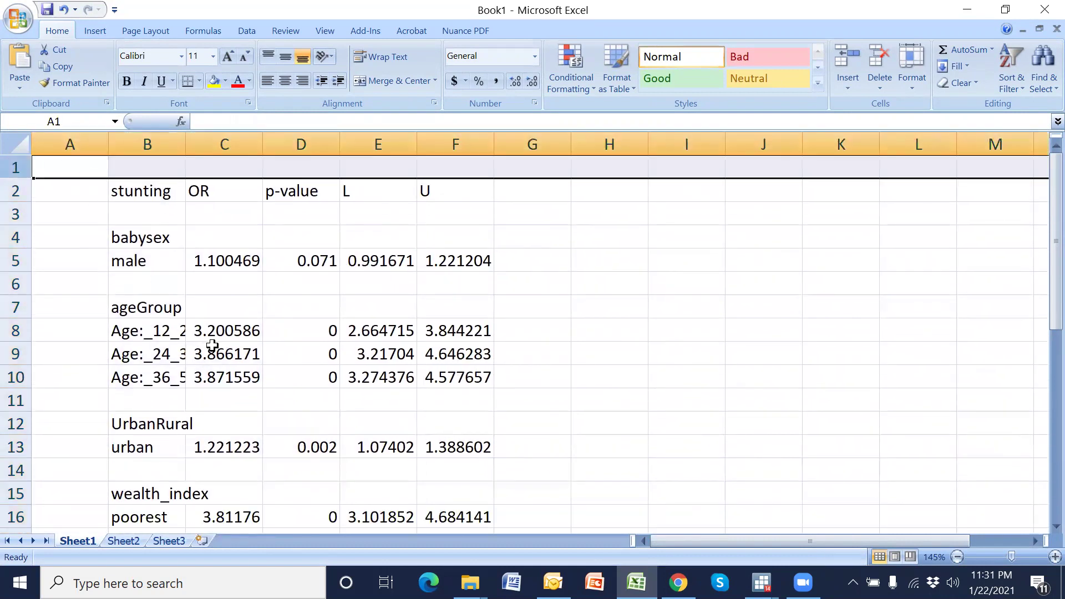
left_click(119, 283)
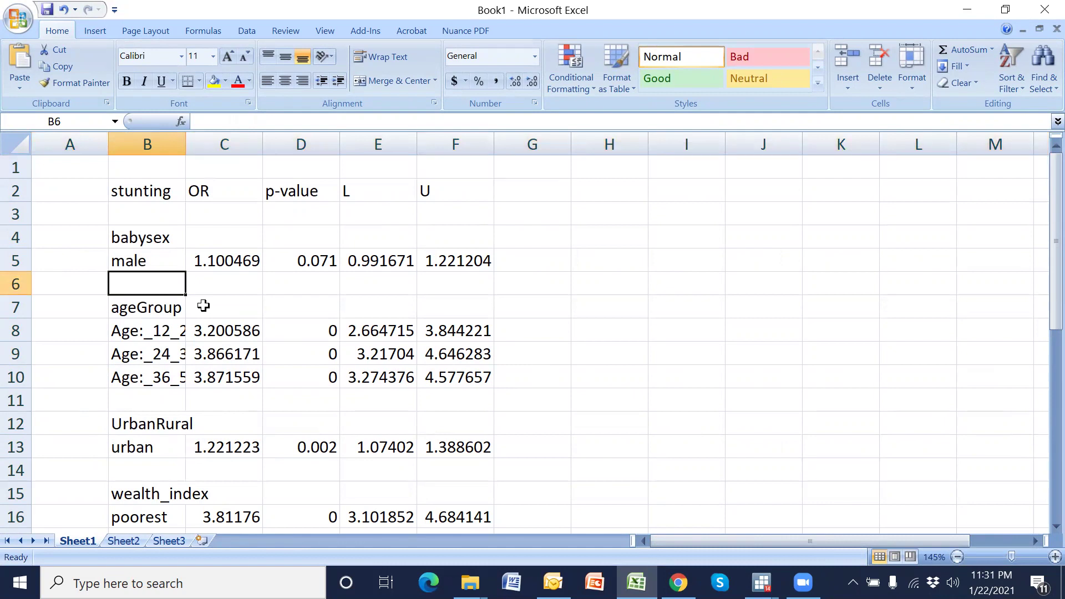
left_click(250, 265)
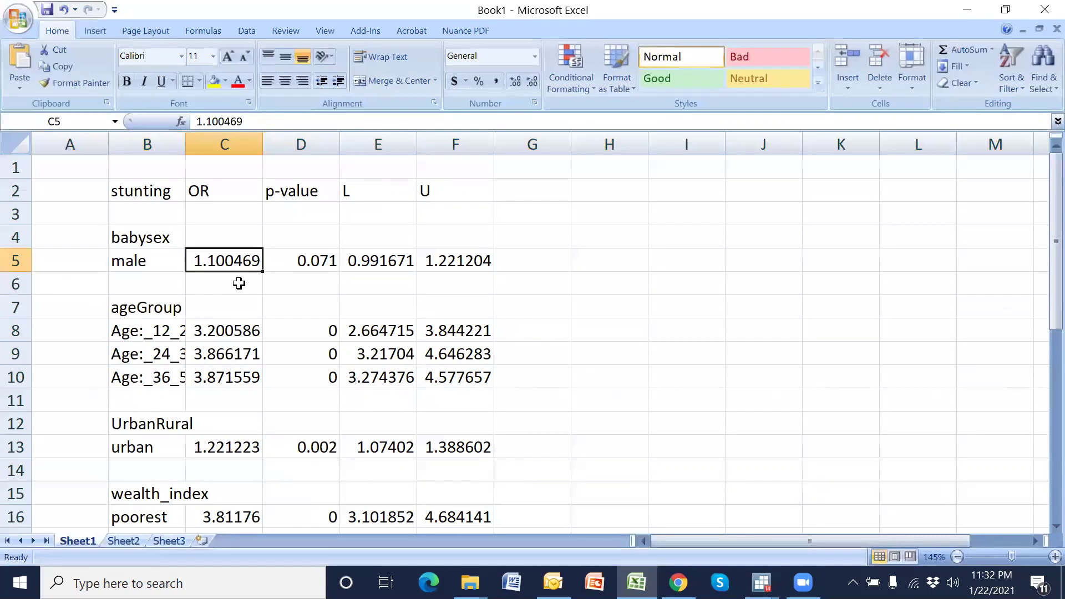
left_click(240, 351)
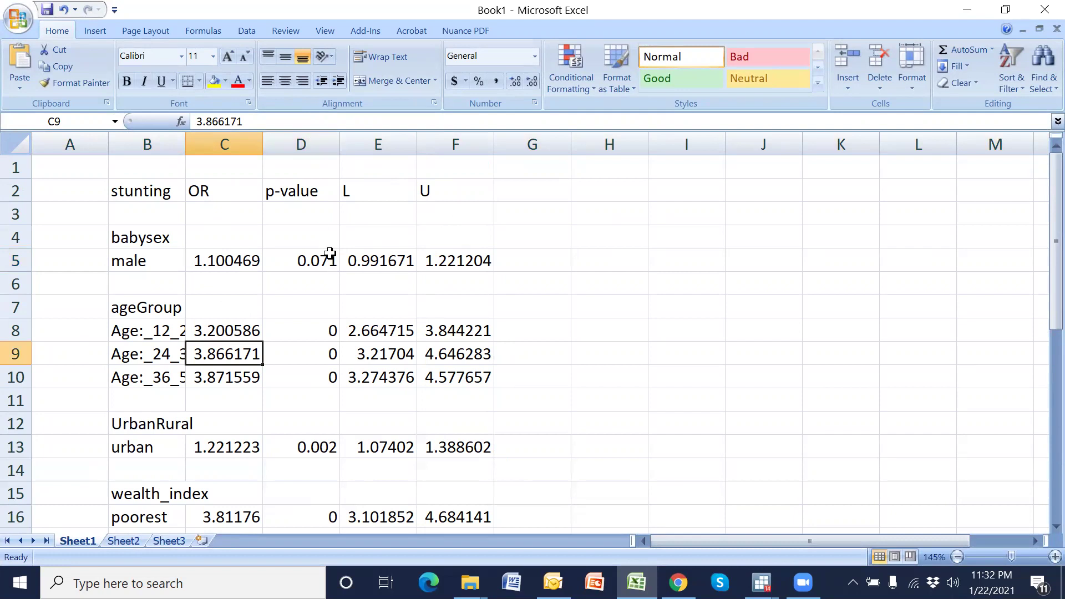
- Format column D as Number with three decimals, e.g. 0.071 and 0.000
left_click(307, 143)
left_click(534, 56)
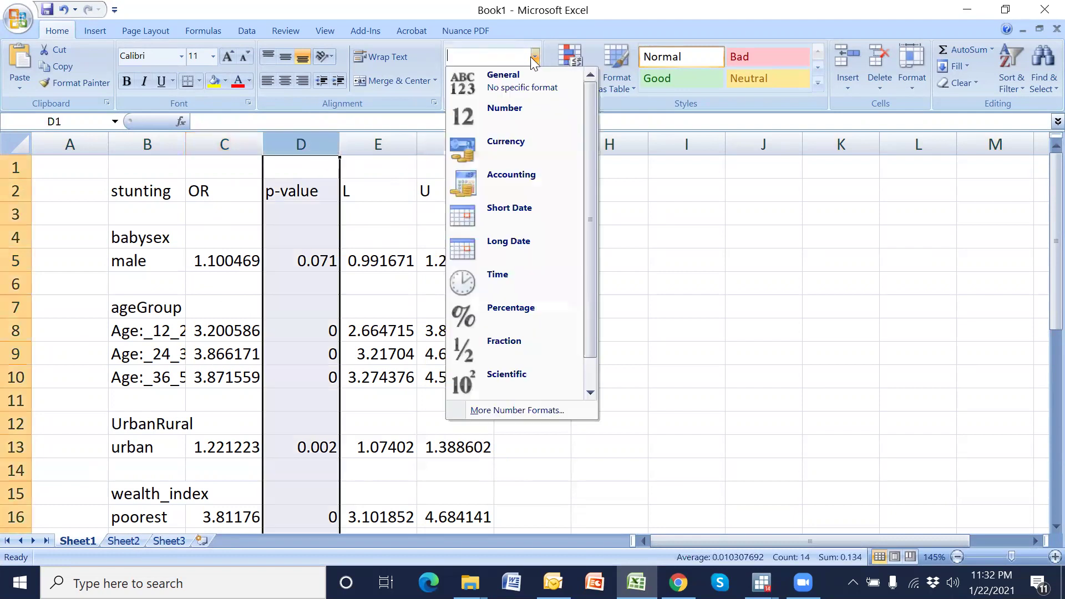
left_click(502, 118)
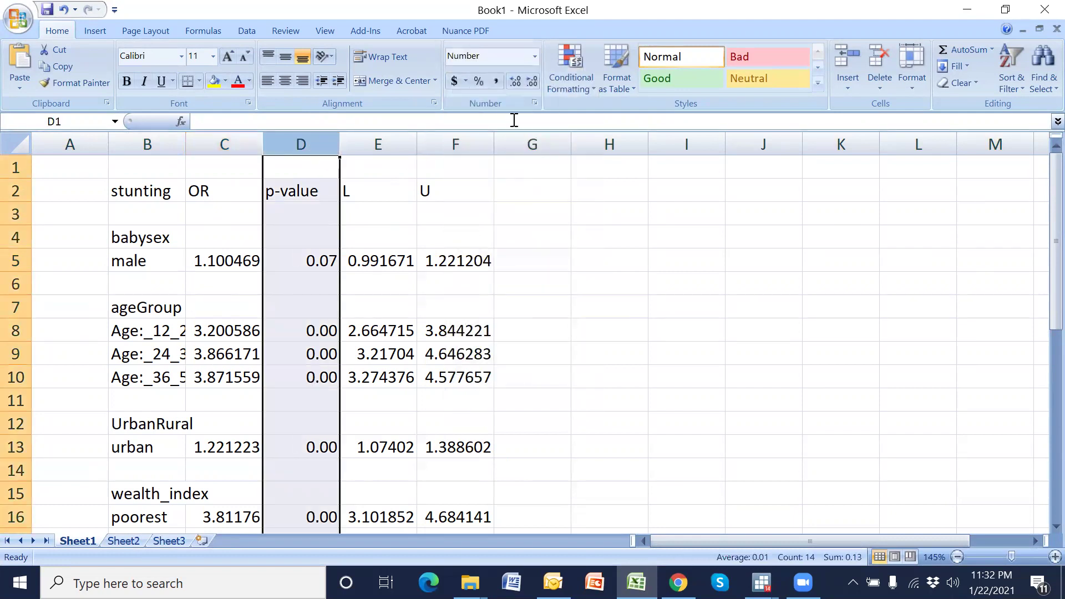
left_click(514, 81)
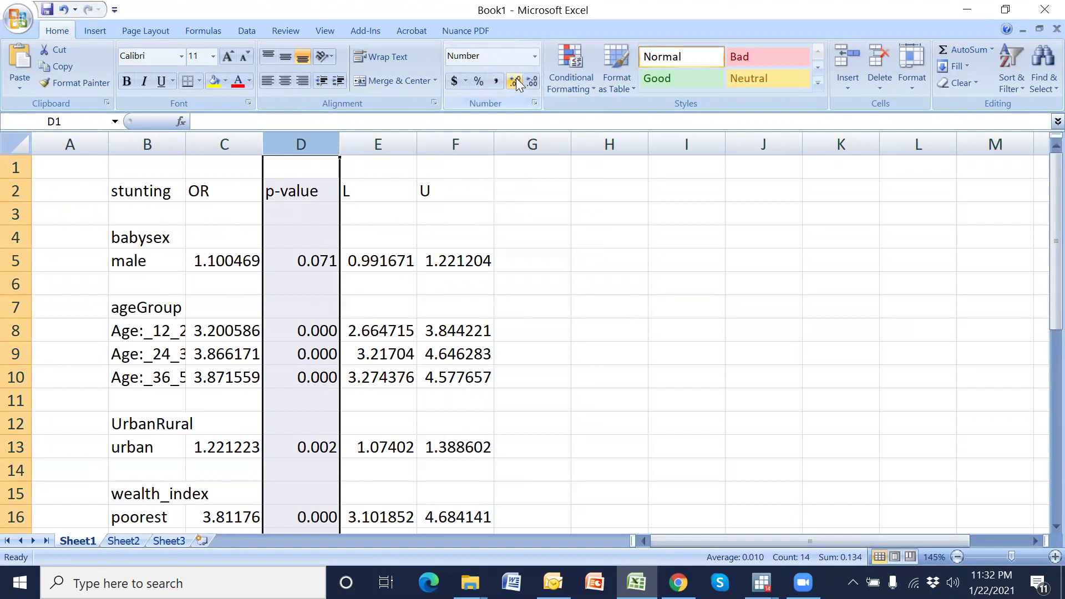
left_click(580, 396)
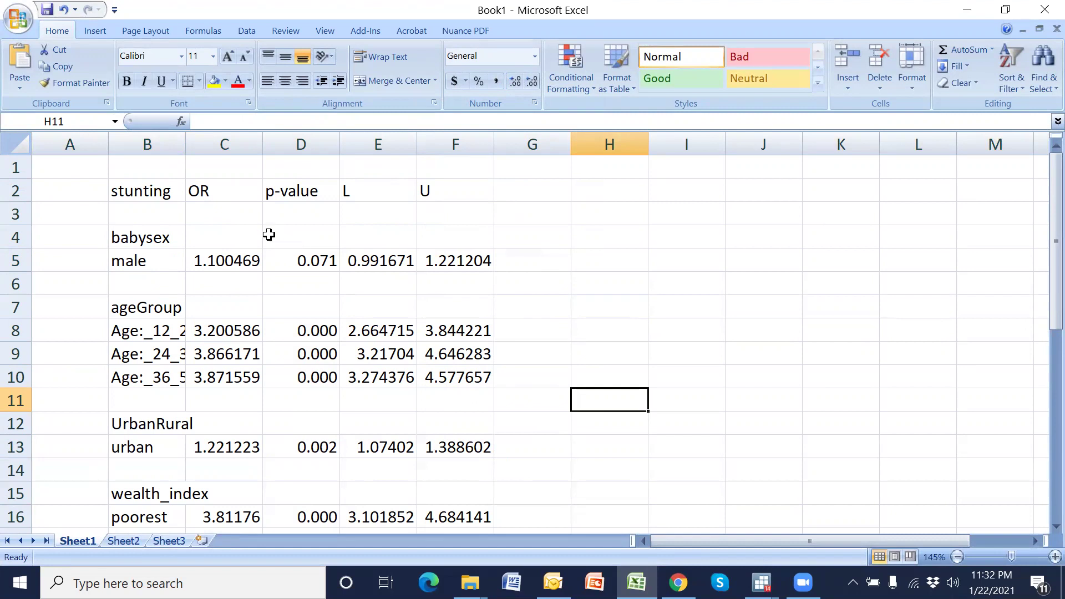
- Enter the header OR (95% CI) in G2 and autofit column G
left_click(555, 194)
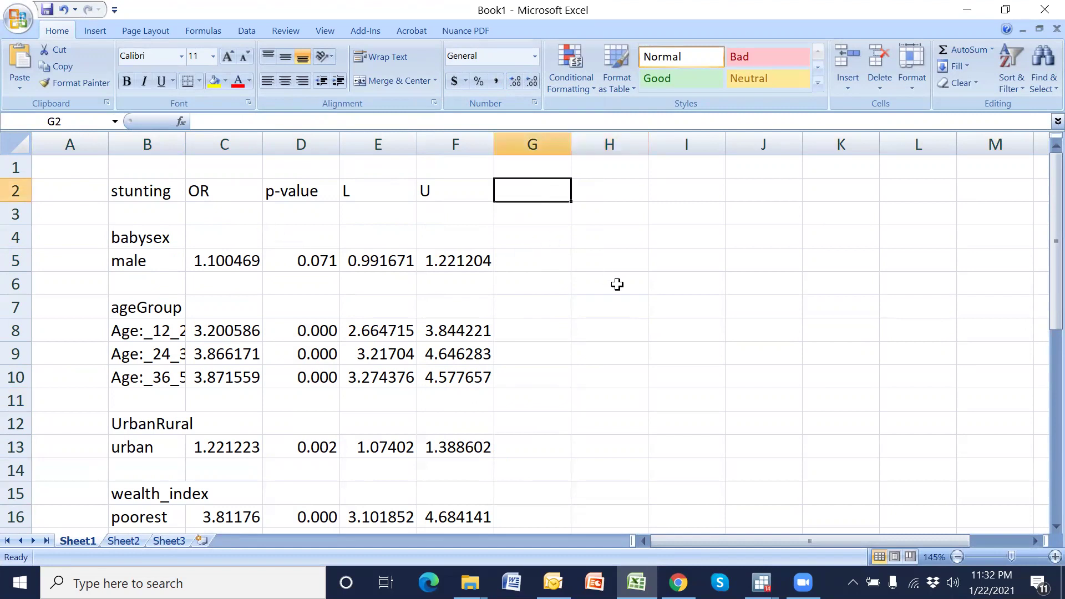
type("R")
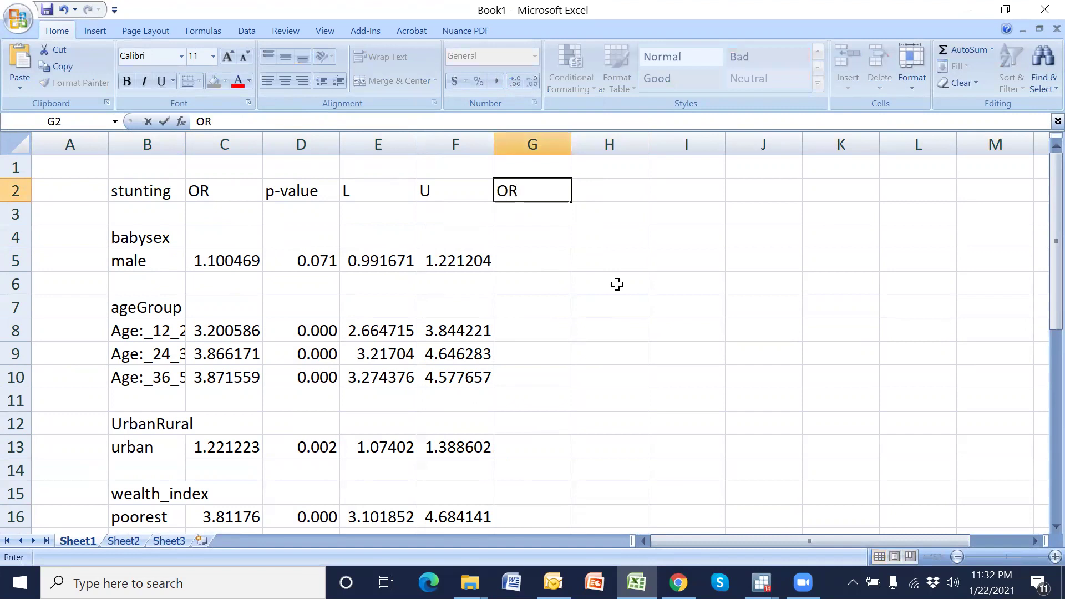
type(" (95% CI")
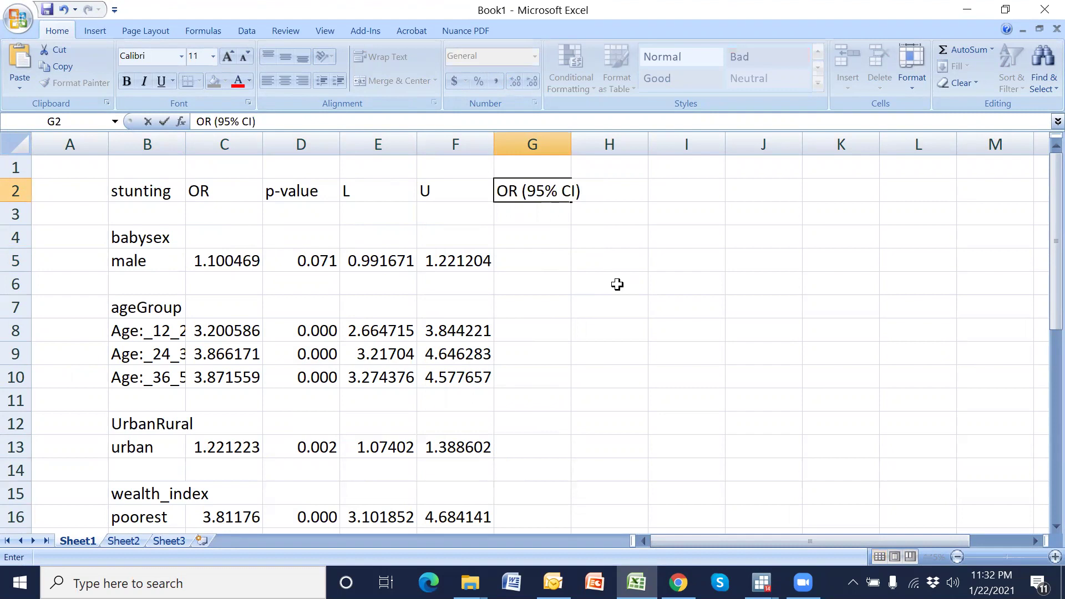
key("Return")
double_click(572, 143)
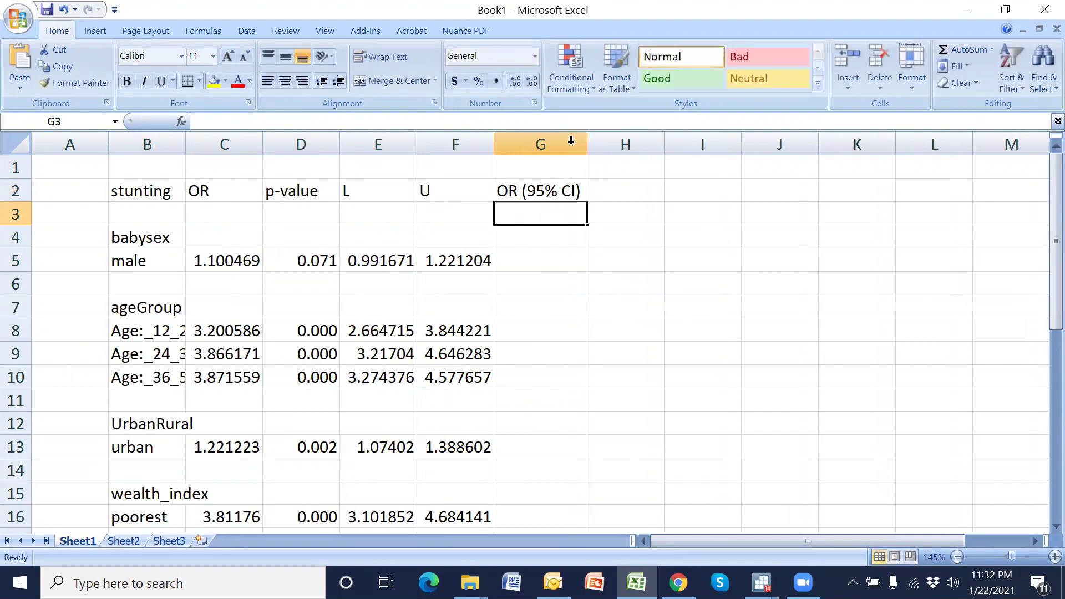
- Enter the header p-value in H2, then check the male values in C5, E5 and F5
left_click(646, 190)
type("p-")
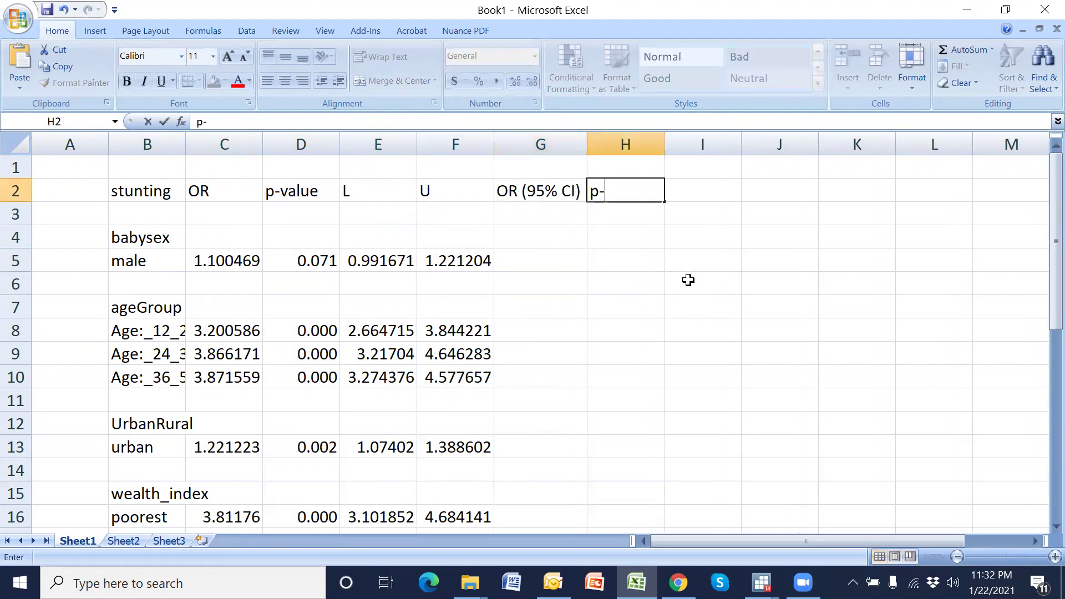
type("value")
key("Return")
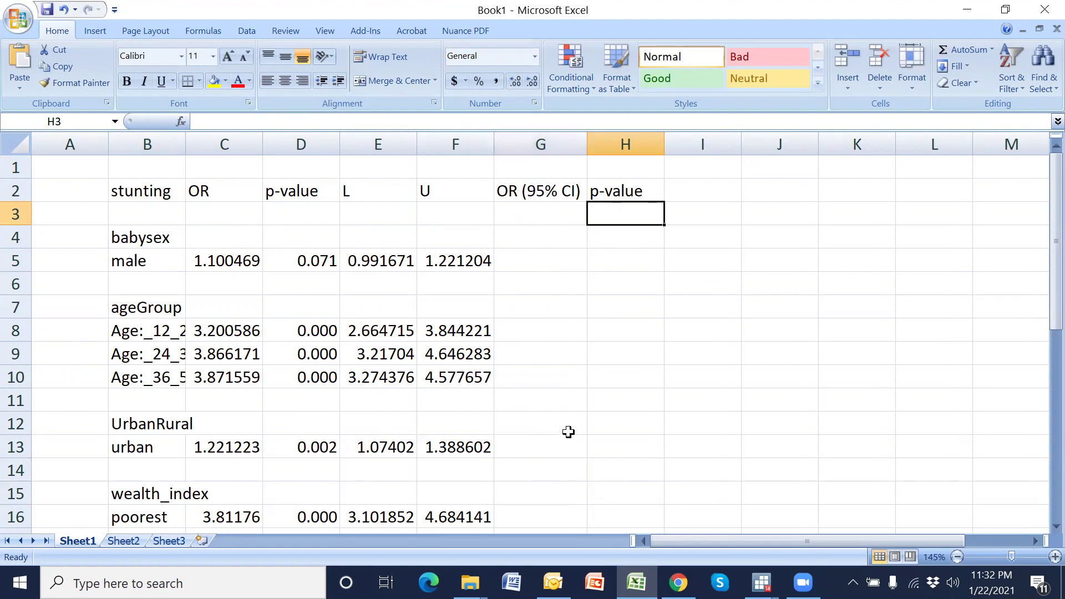
left_click(238, 263)
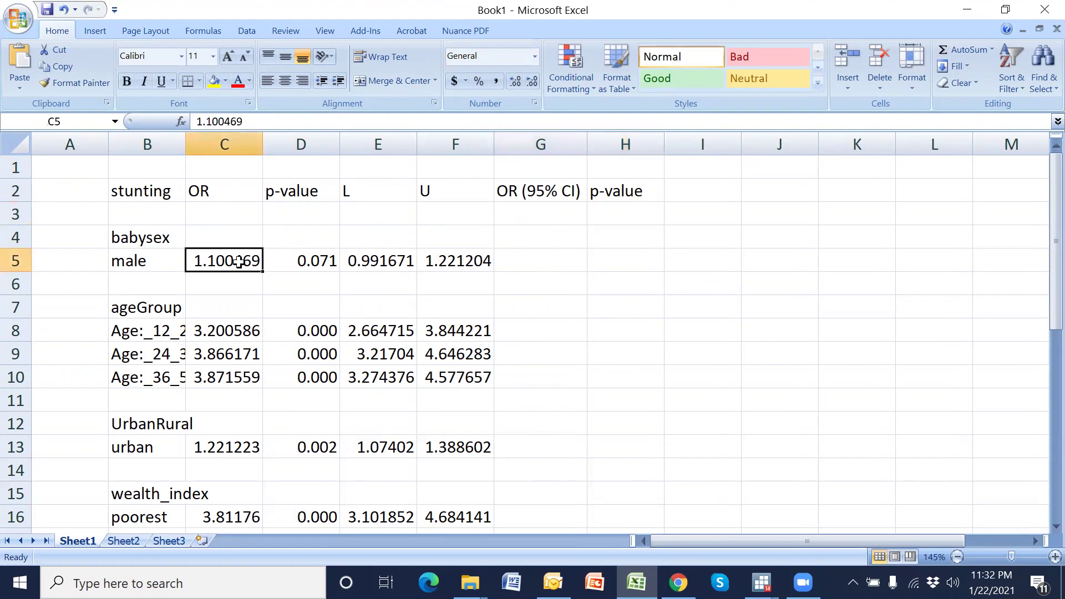
left_click(389, 262)
left_click(440, 265)
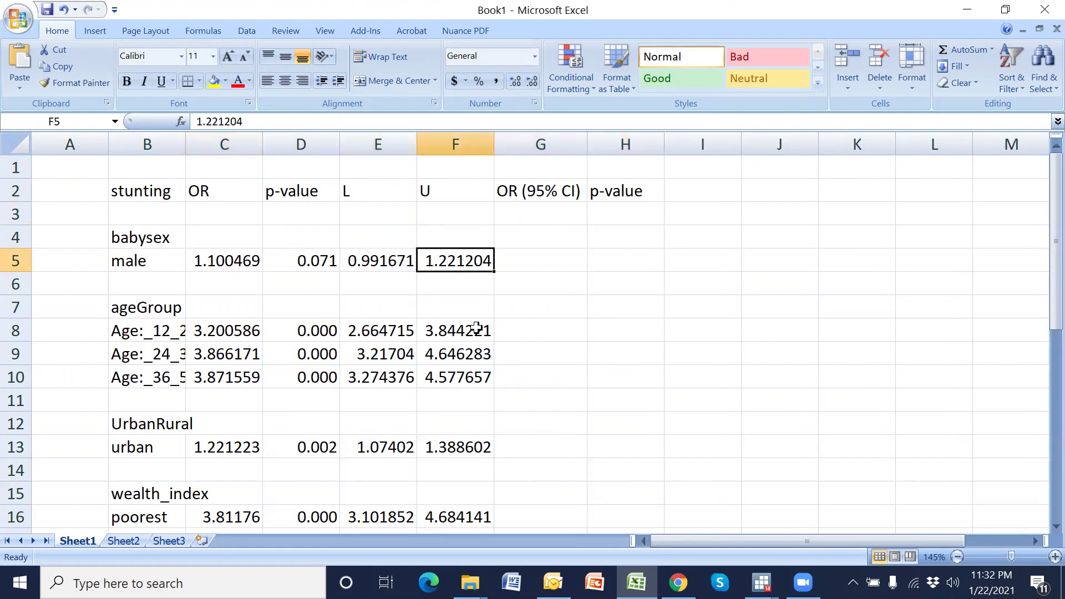
- Enter =ROUND(C5,2) in G5 so the male odds ratio shows 1.1
left_click(520, 259)
type("=")
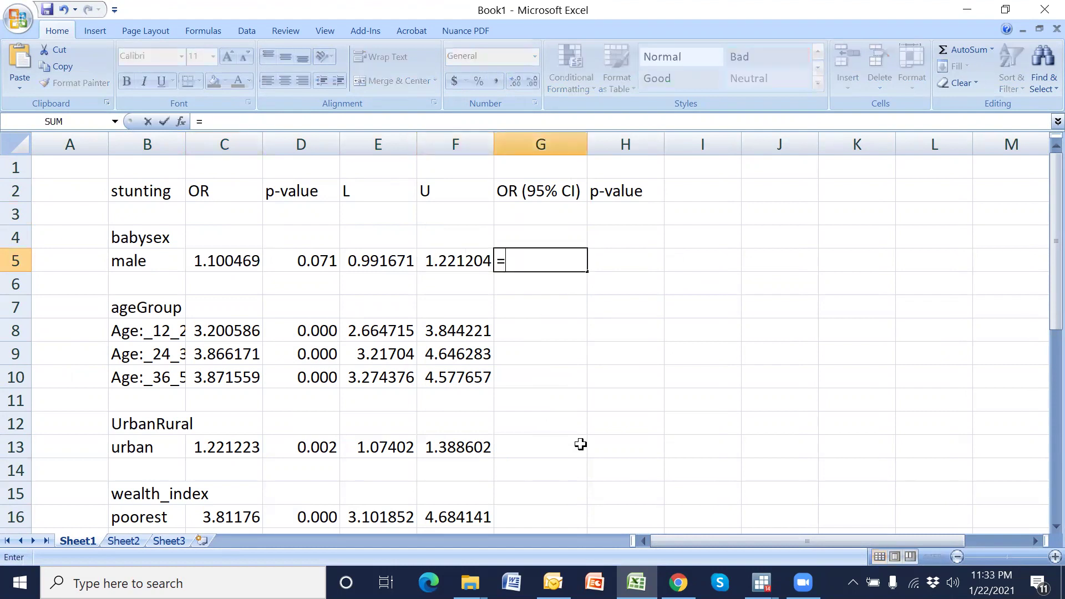
left_click(237, 272)
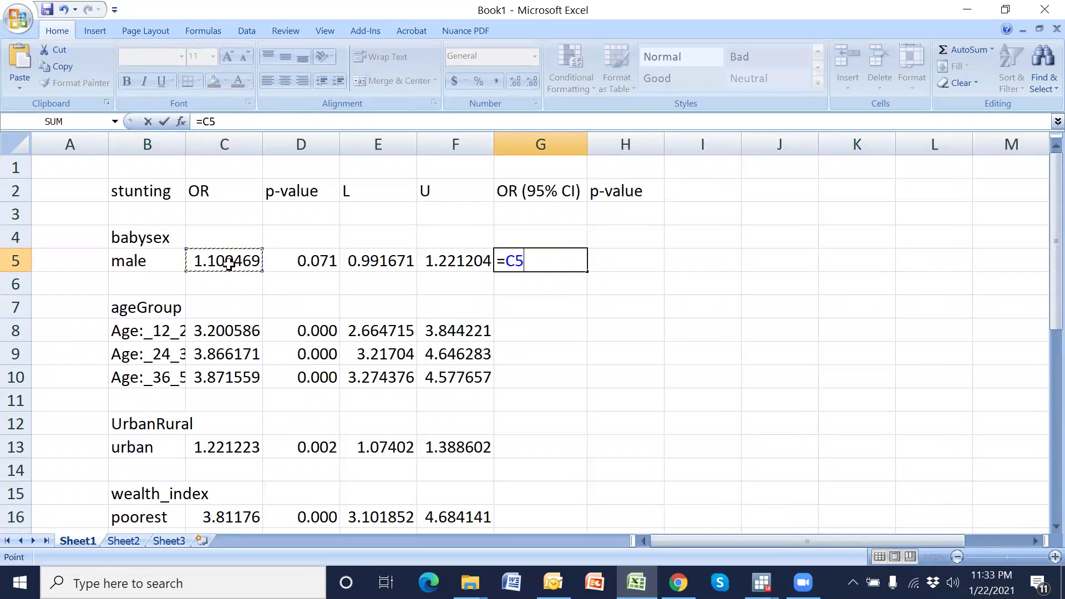
left_click(508, 261)
type("rou")
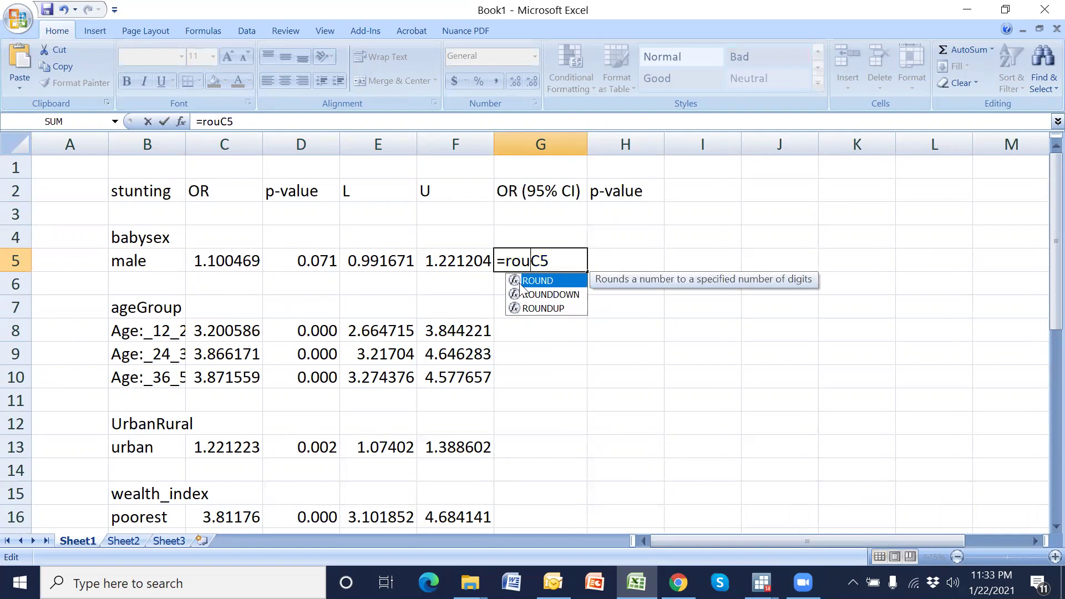
double_click(520, 282)
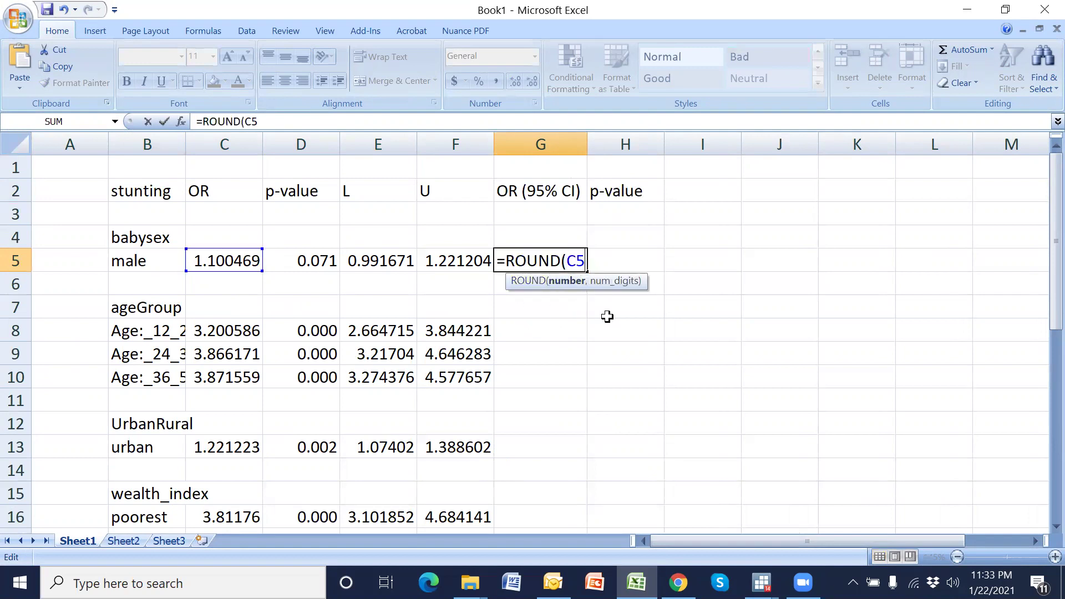
type(",2)")
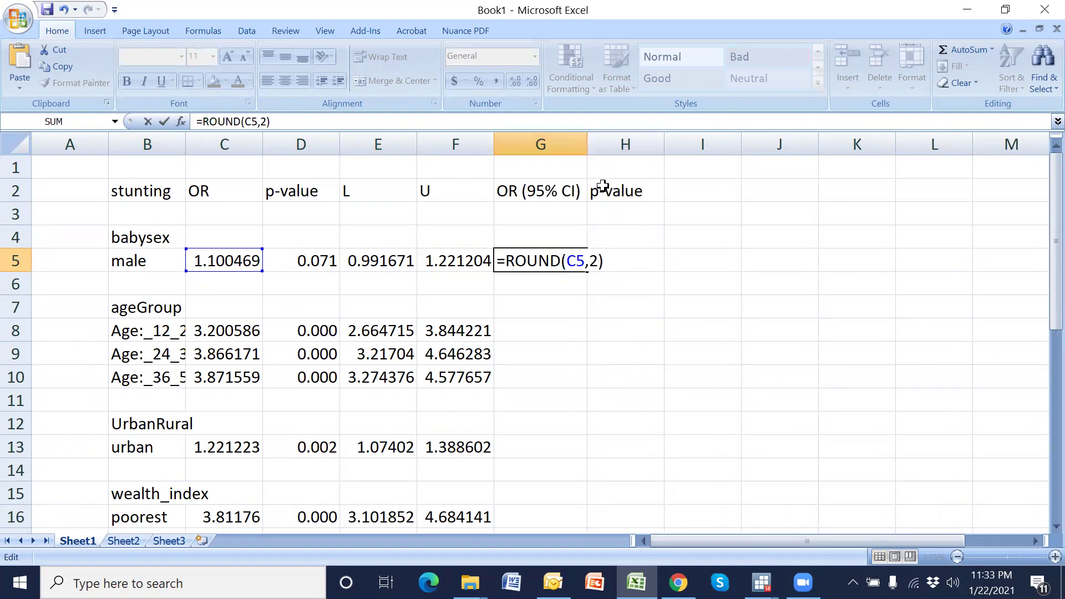
left_click(287, 120)
key("Return")
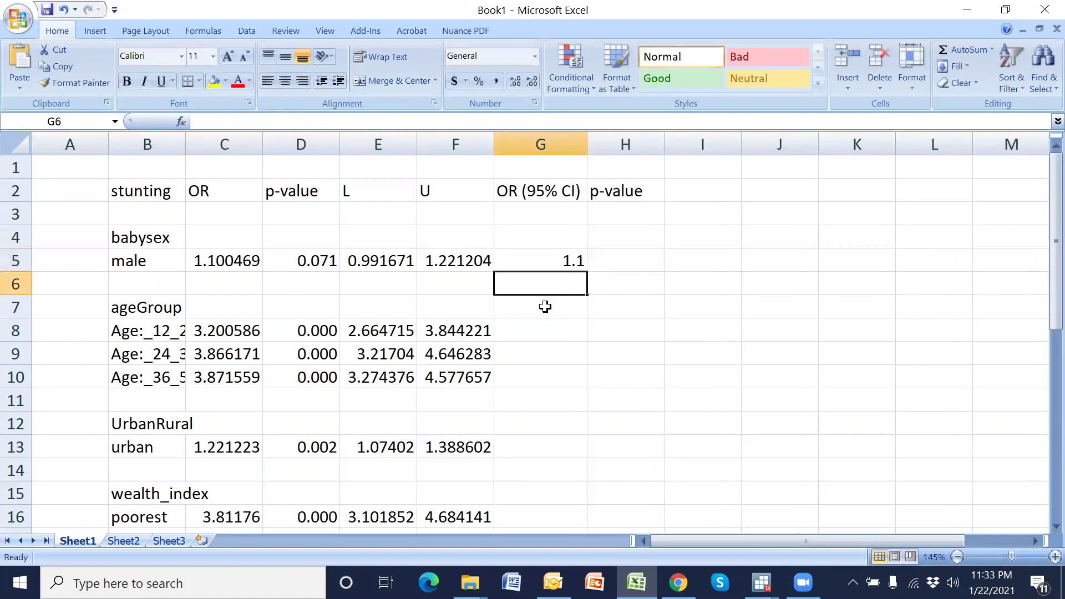
- Extend the G5 formula with &" ("&ROUND(E5,2)&", "& for the rounded lower limit
left_click(572, 263)
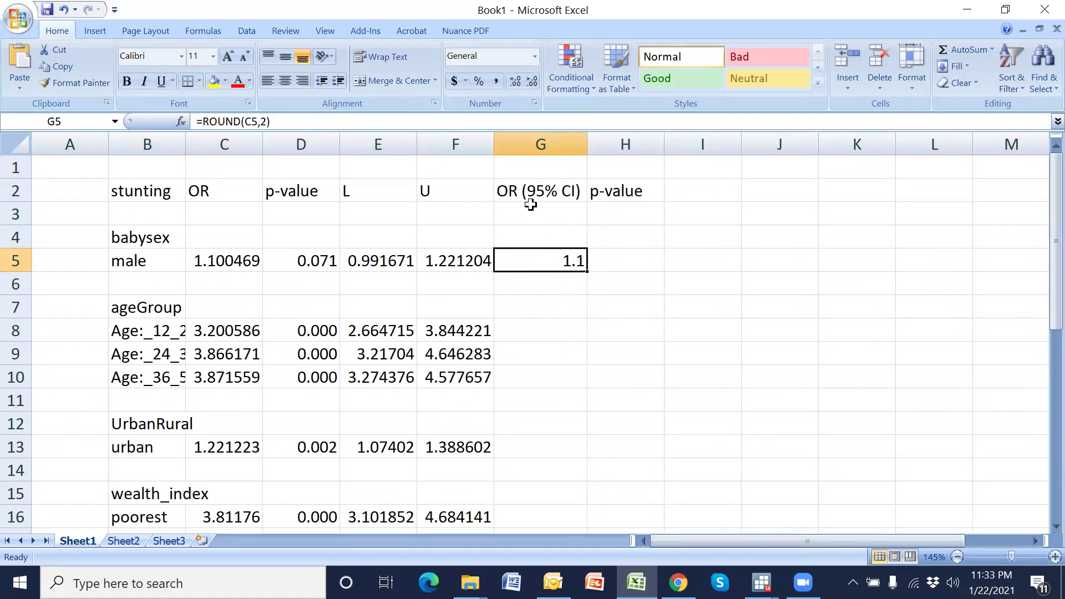
left_click(275, 122)
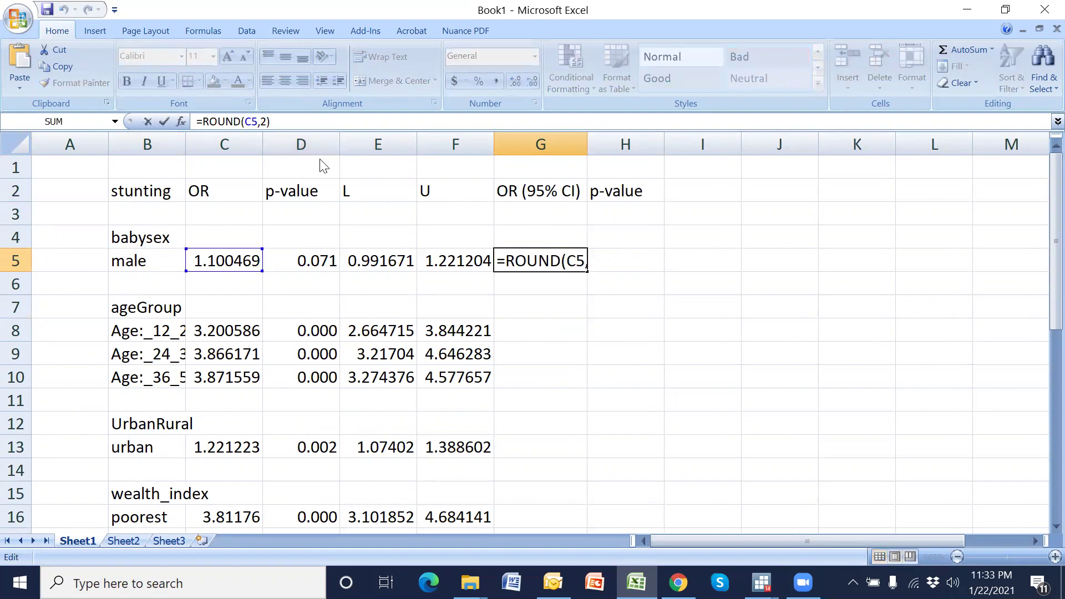
type("&")
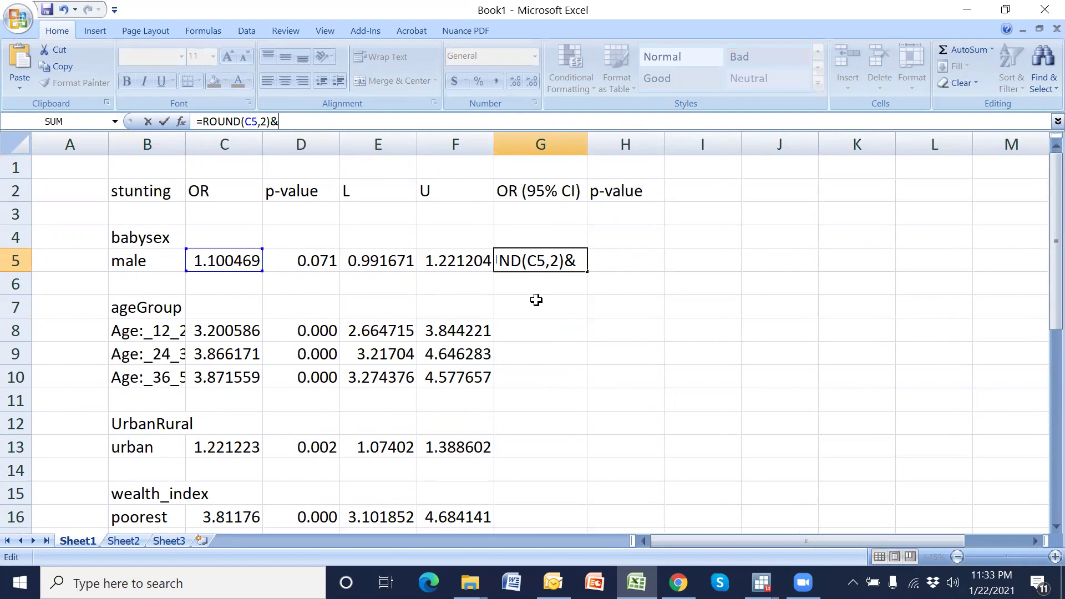
type("\" (")
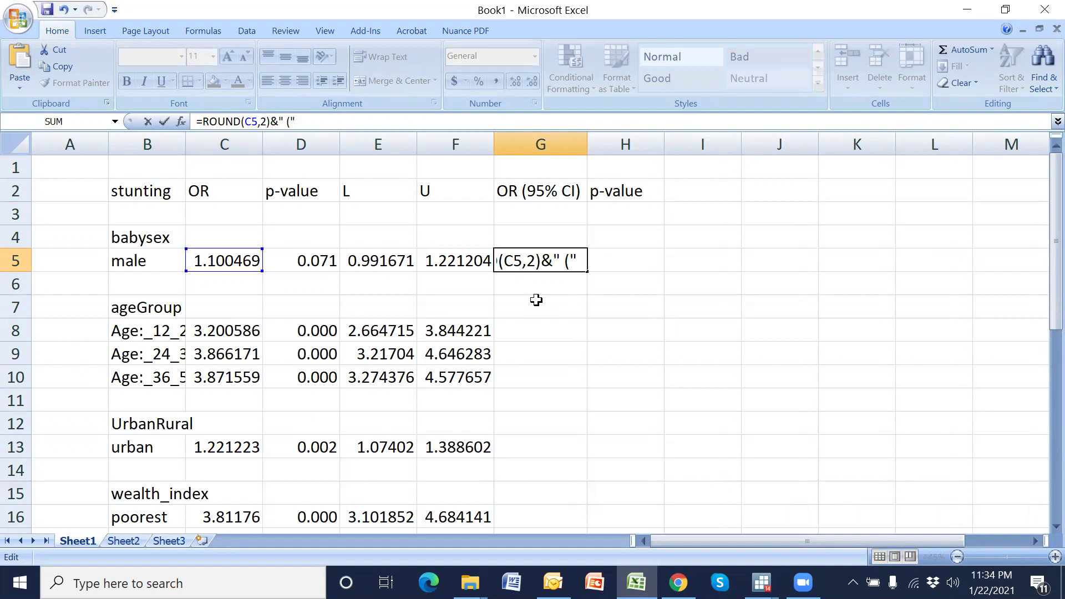
type("&")
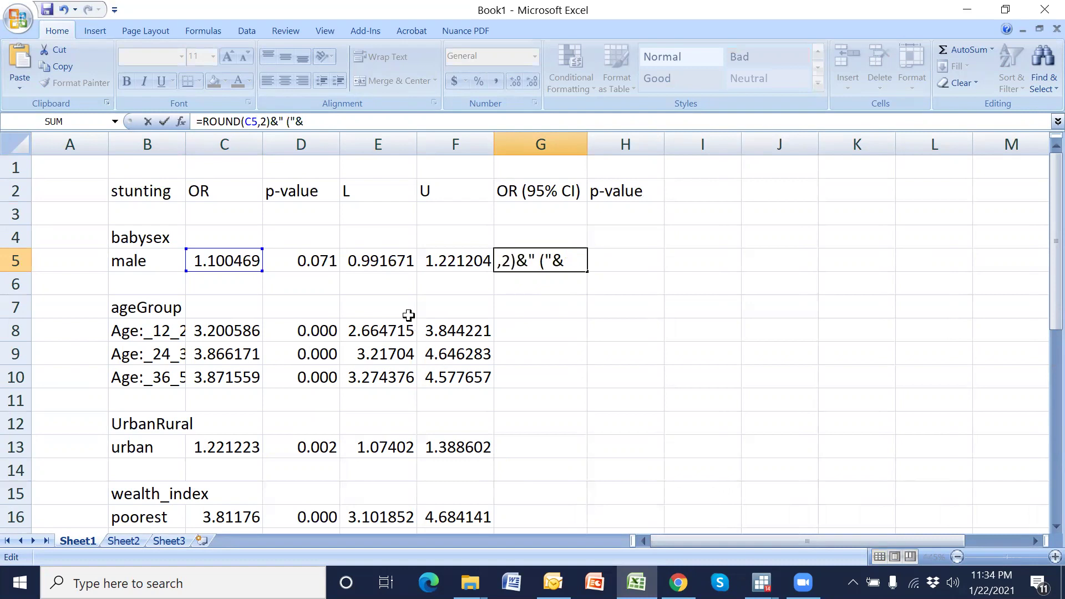
left_click(384, 262)
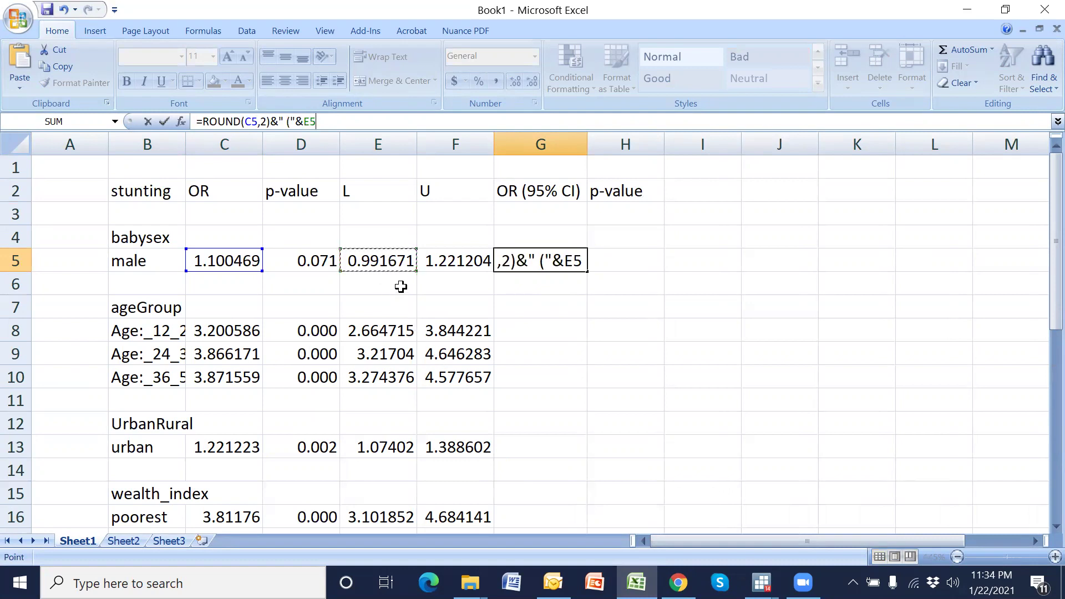
left_click(303, 122)
type("roun")
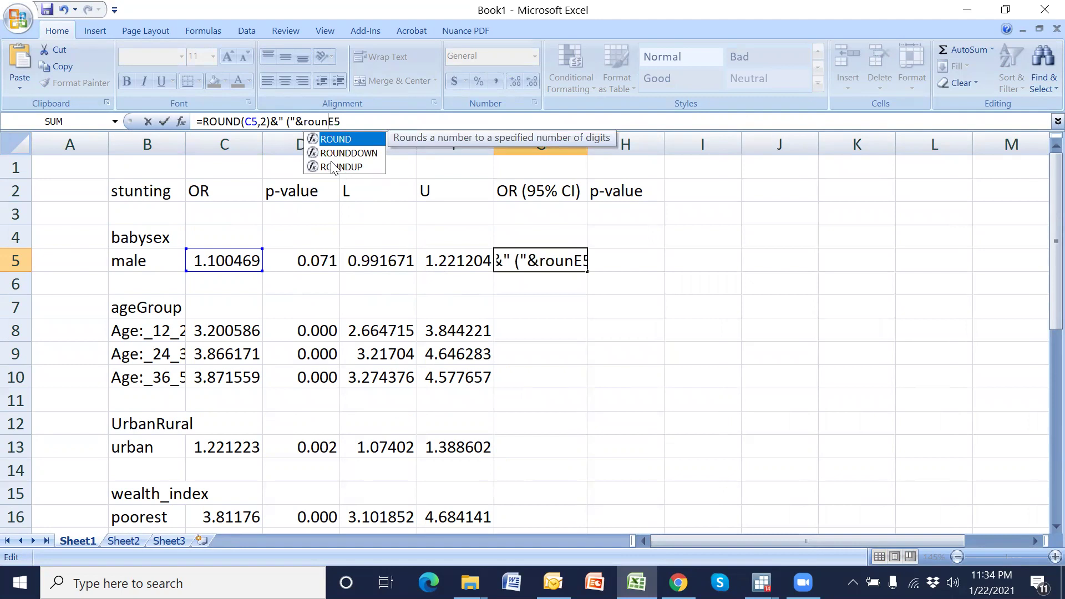
double_click(326, 140)
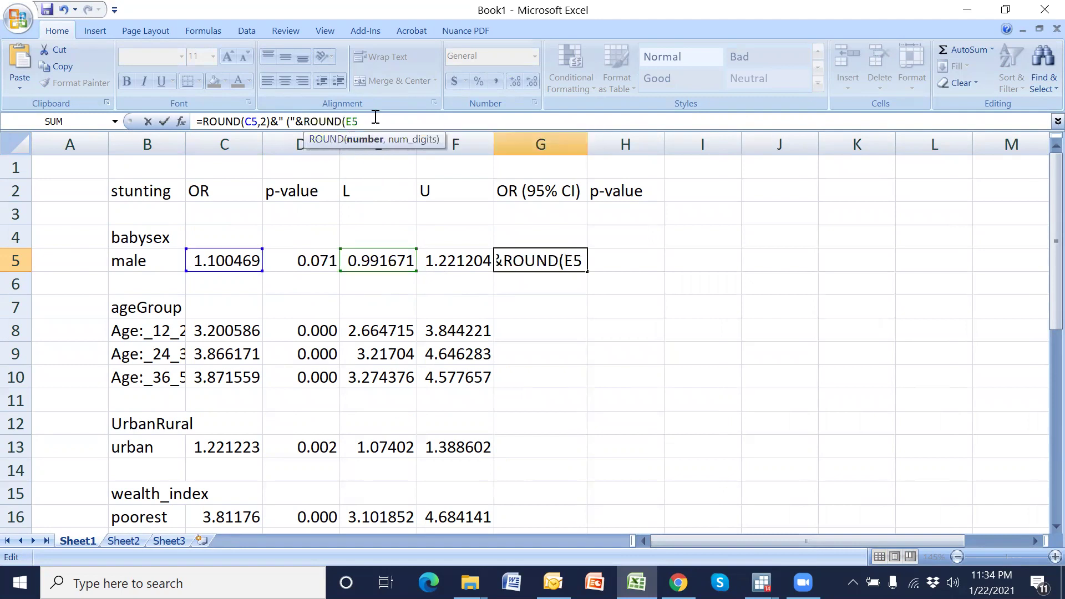
type(",2")
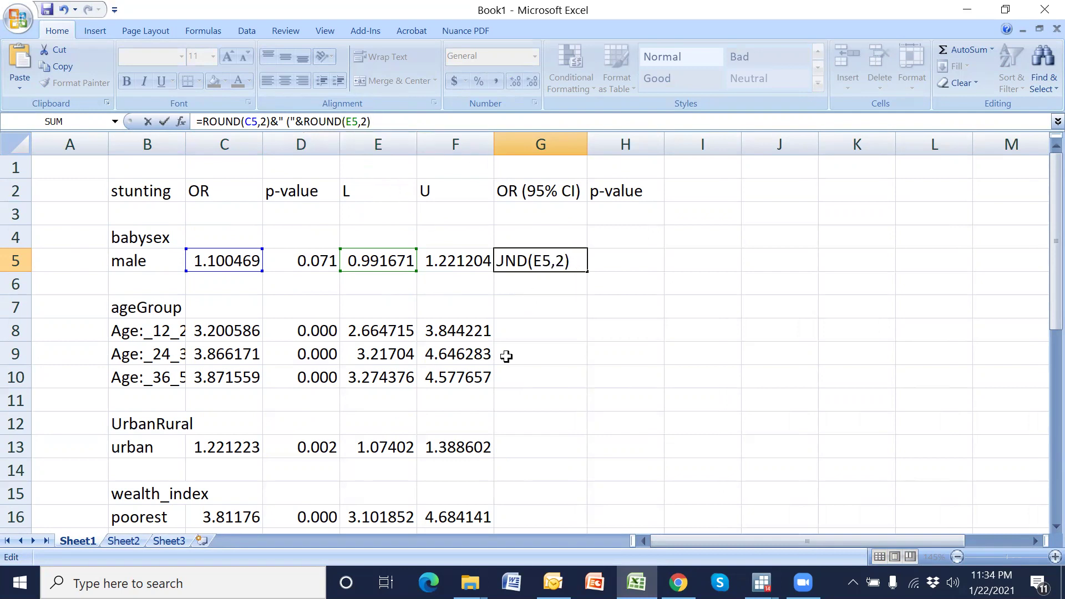
type("&\", \"&")
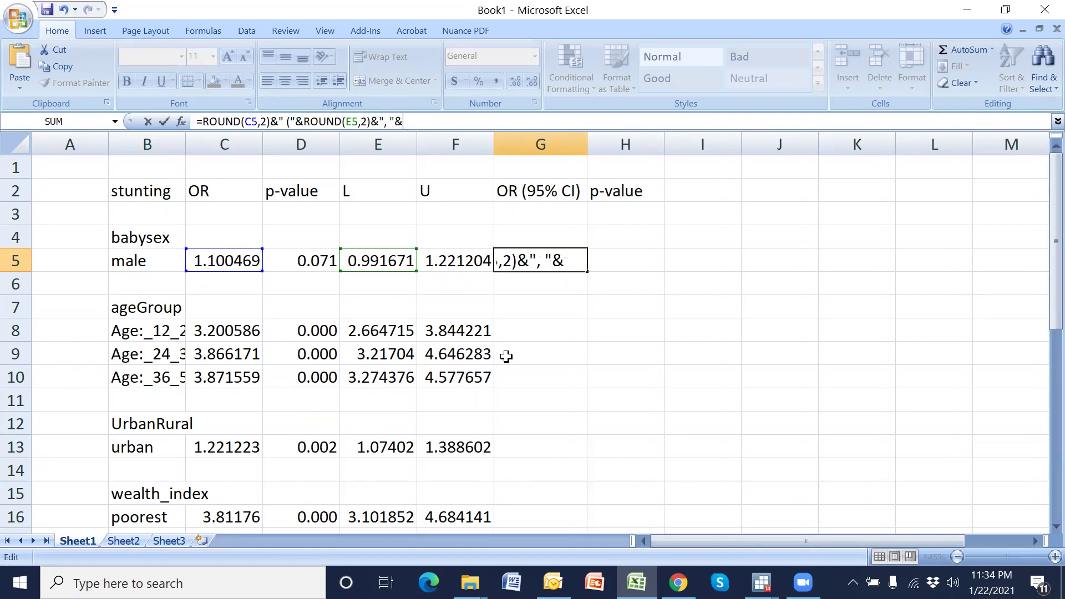
- Finish G5 with &ROUND(F5,2)&")" so it reads 1.1 (0.99, 1.22)
left_click(446, 265)
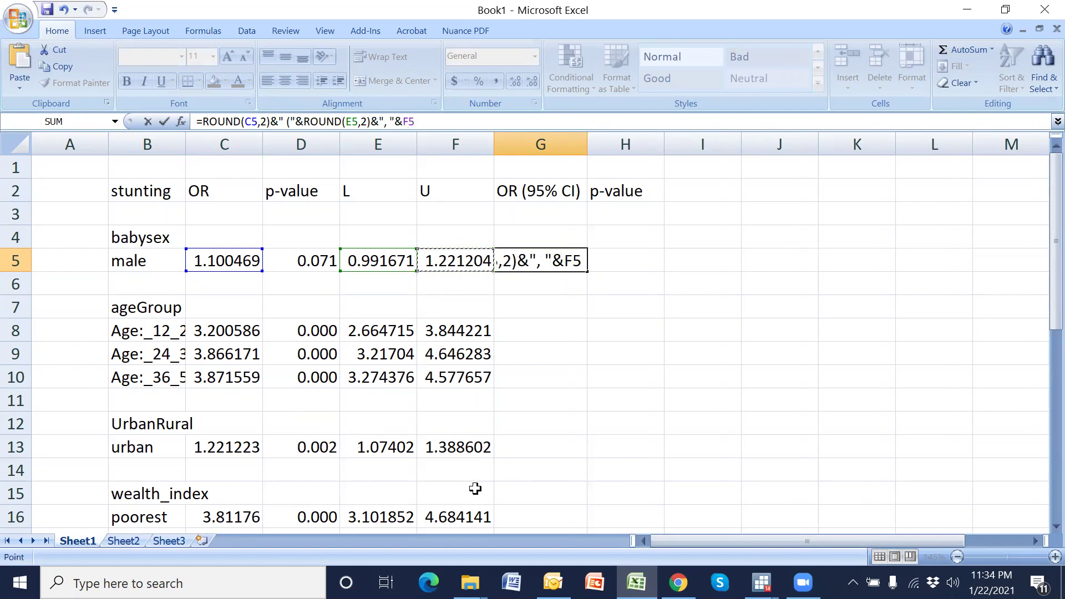
left_click(400, 119)
type("rou")
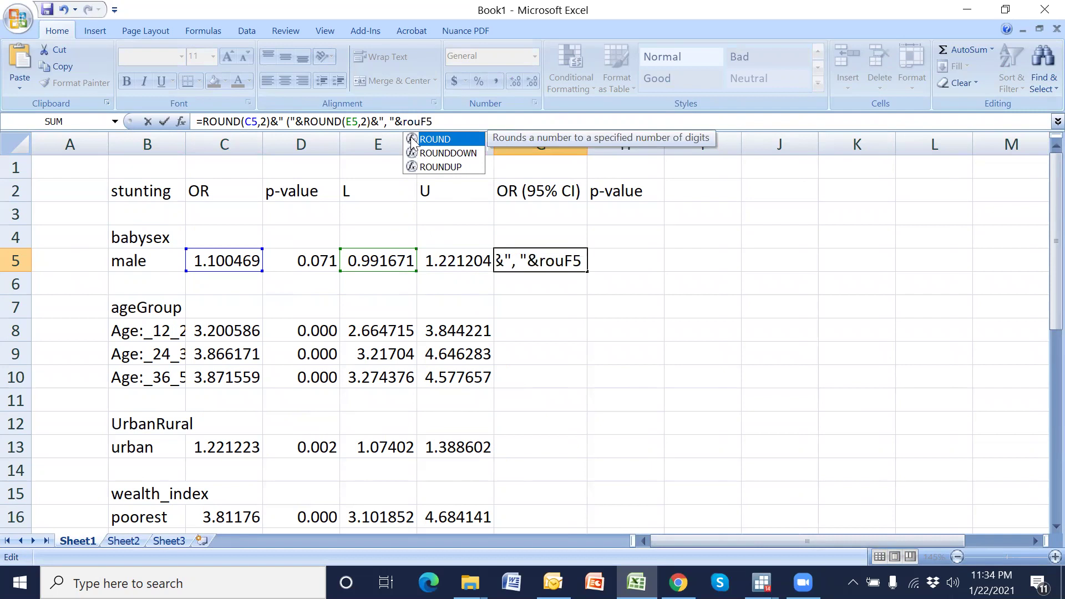
double_click(411, 139)
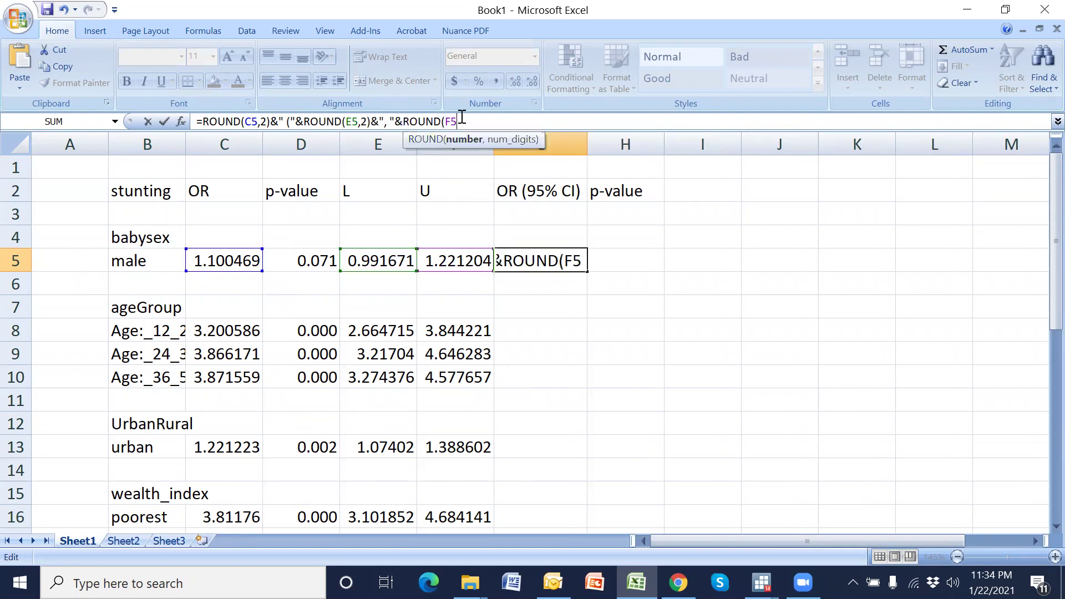
type(",2")
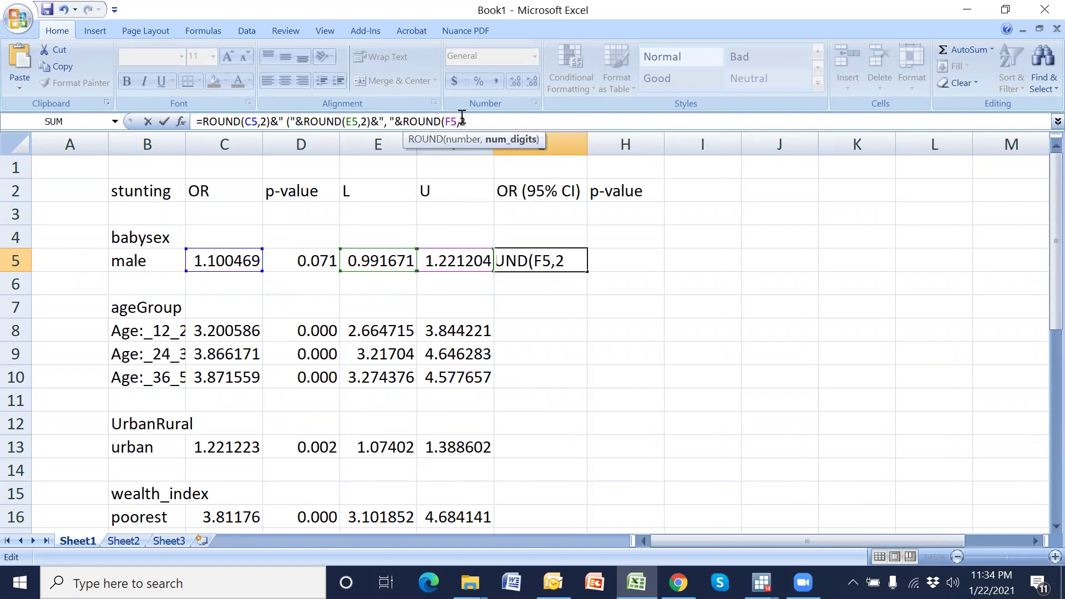
type(")")
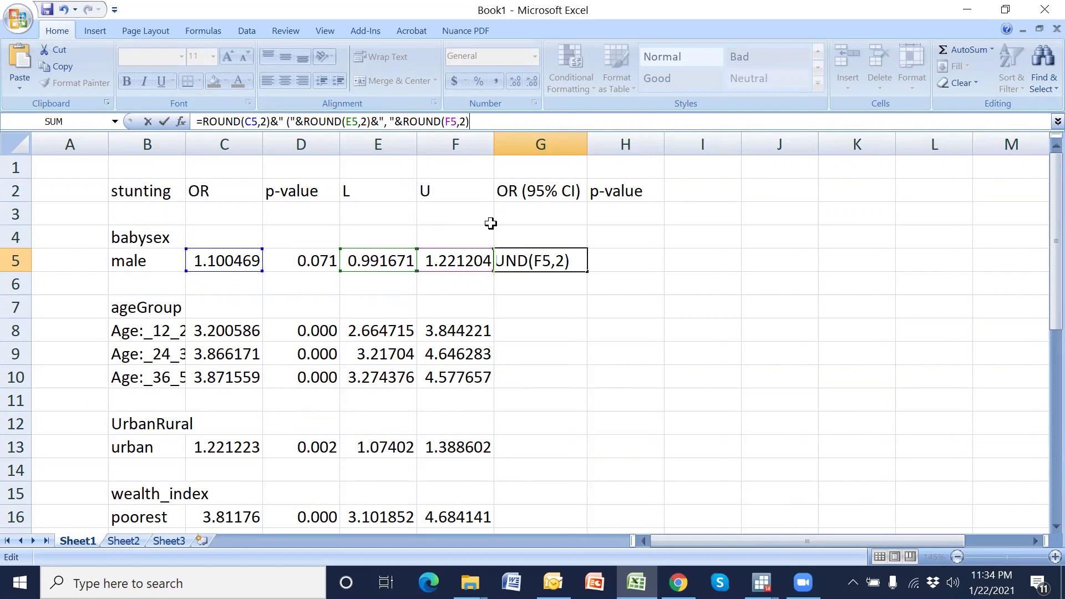
type("&\")")
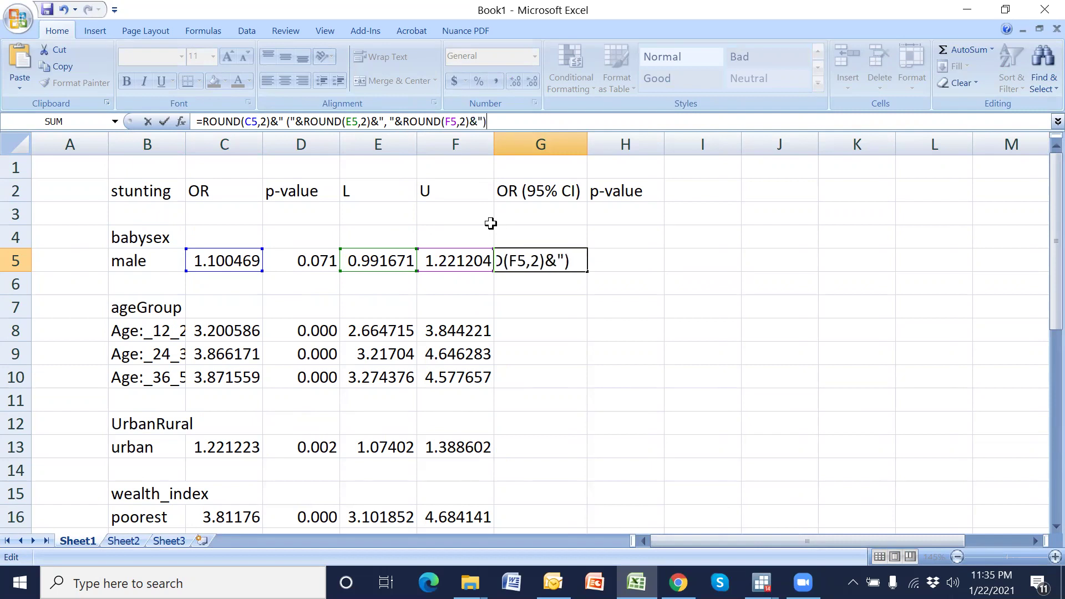
key("Return")
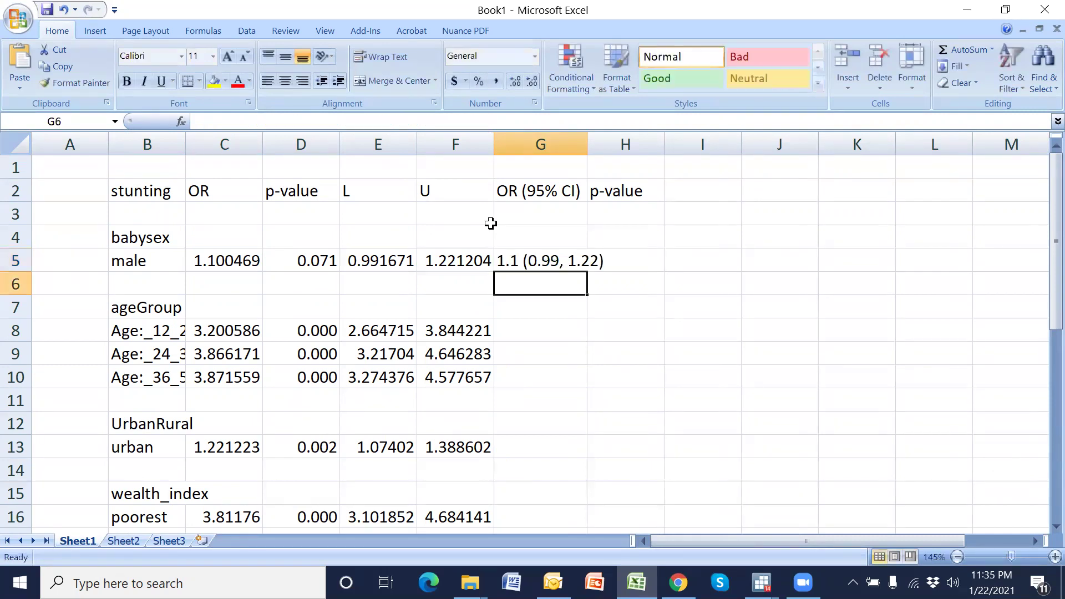
- Widen column G and fill the G5 OR (95% CI) formula down to G29
left_click_drag(587, 145, 676, 145)
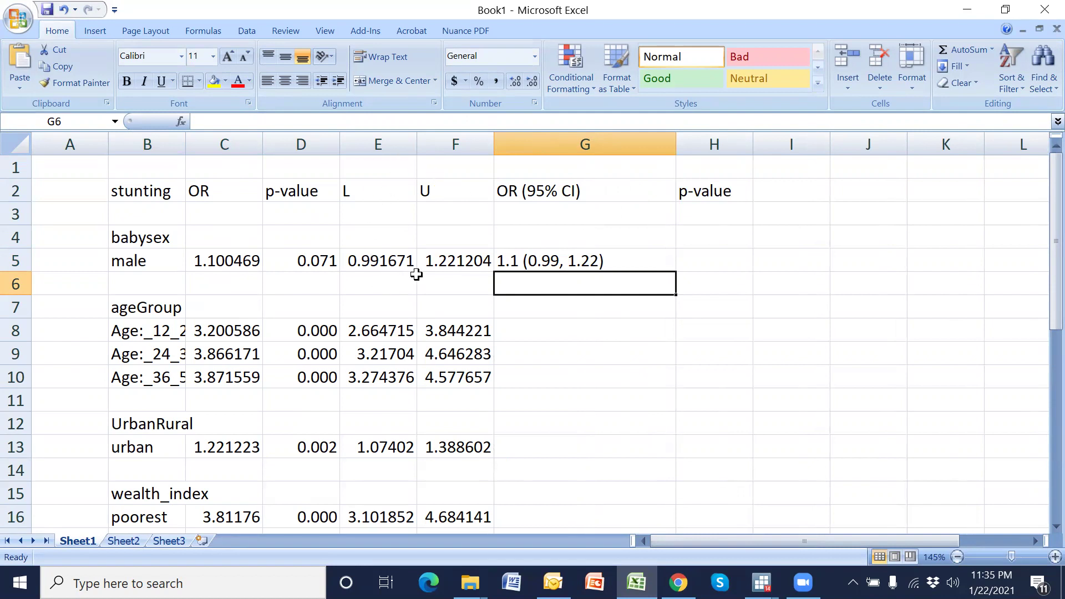
left_click(569, 258)
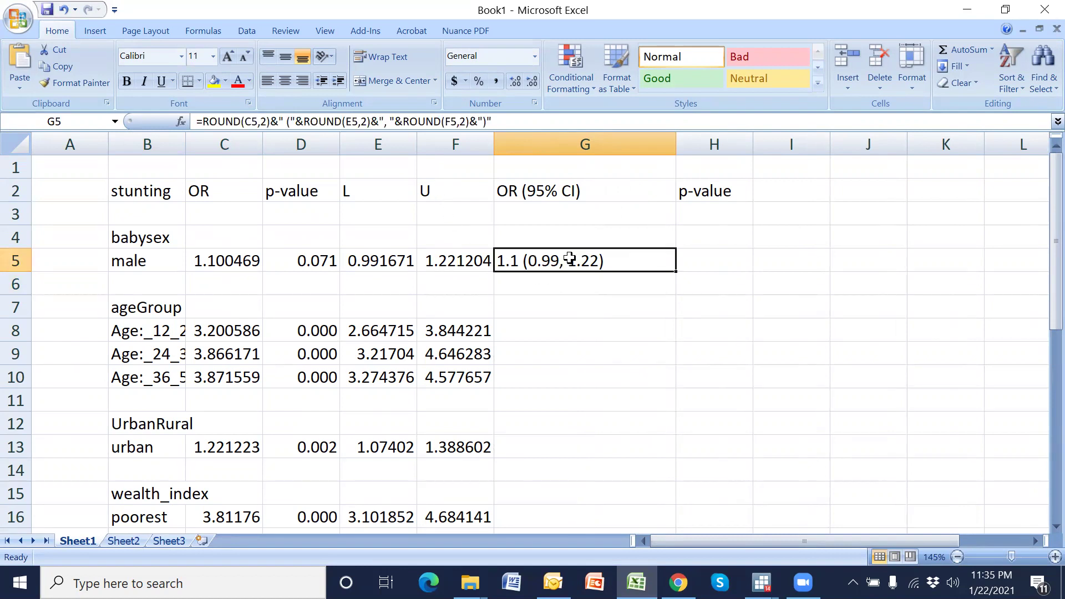
left_click_drag(677, 273, 676, 438)
scroll(621, 476, "up", 6)
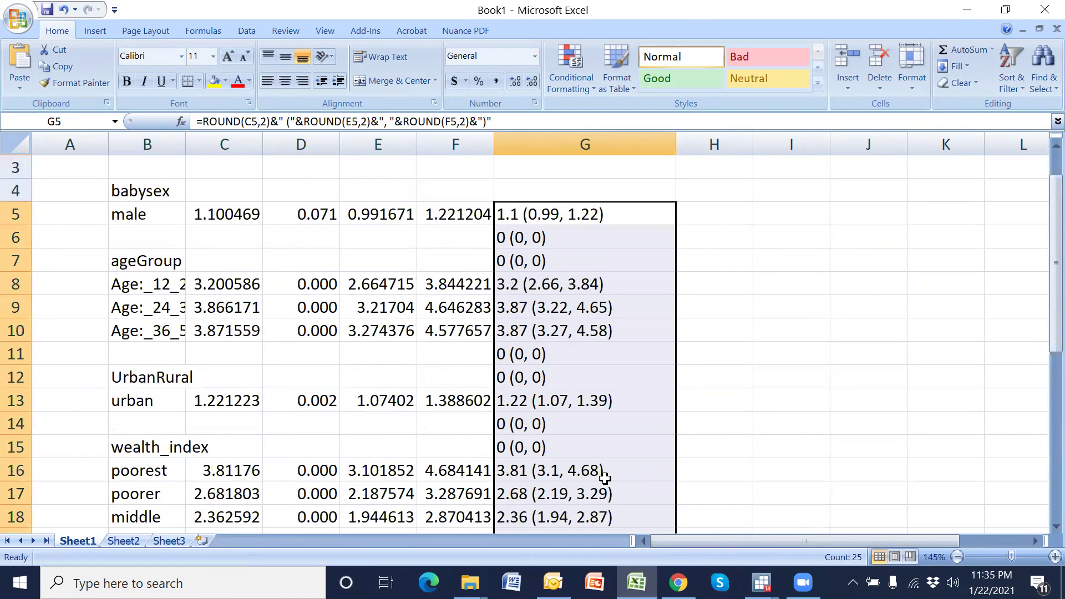
left_click(710, 258)
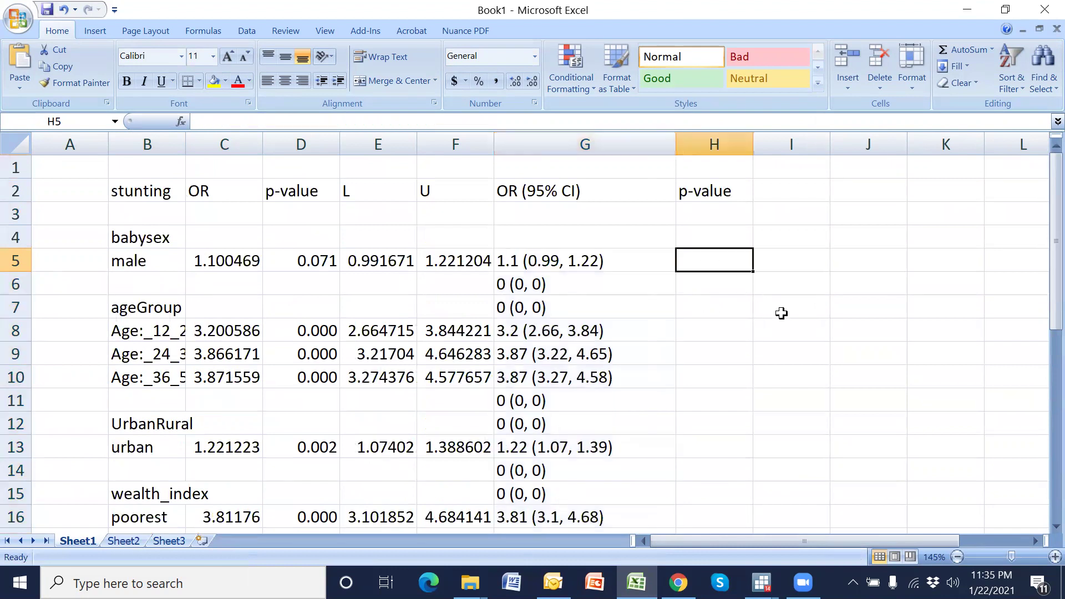
- Enter =D5 in H5 and fill it down to H29
type("=")
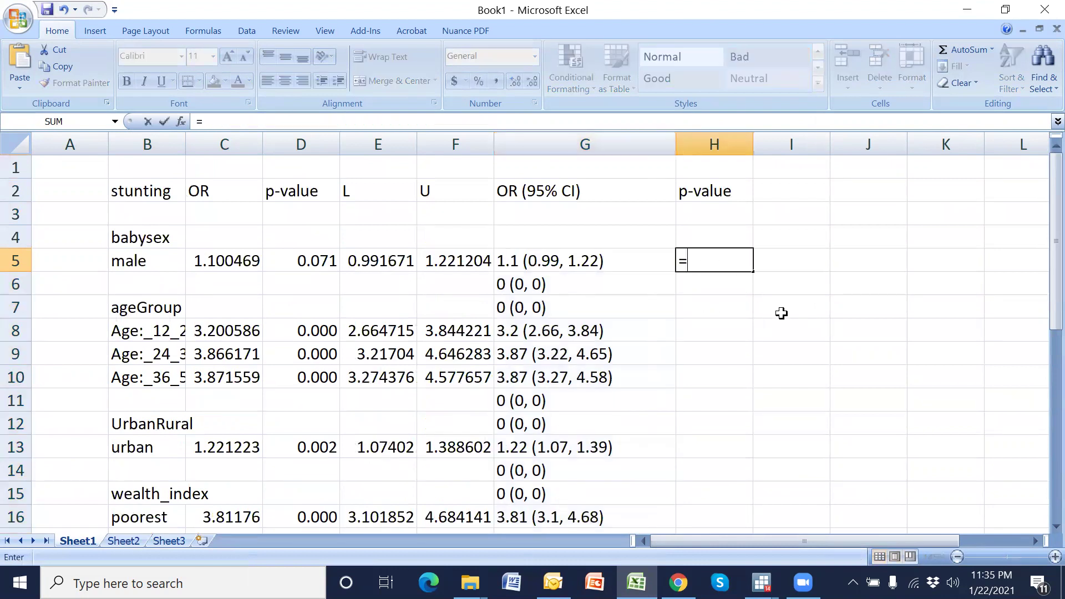
left_click(325, 263)
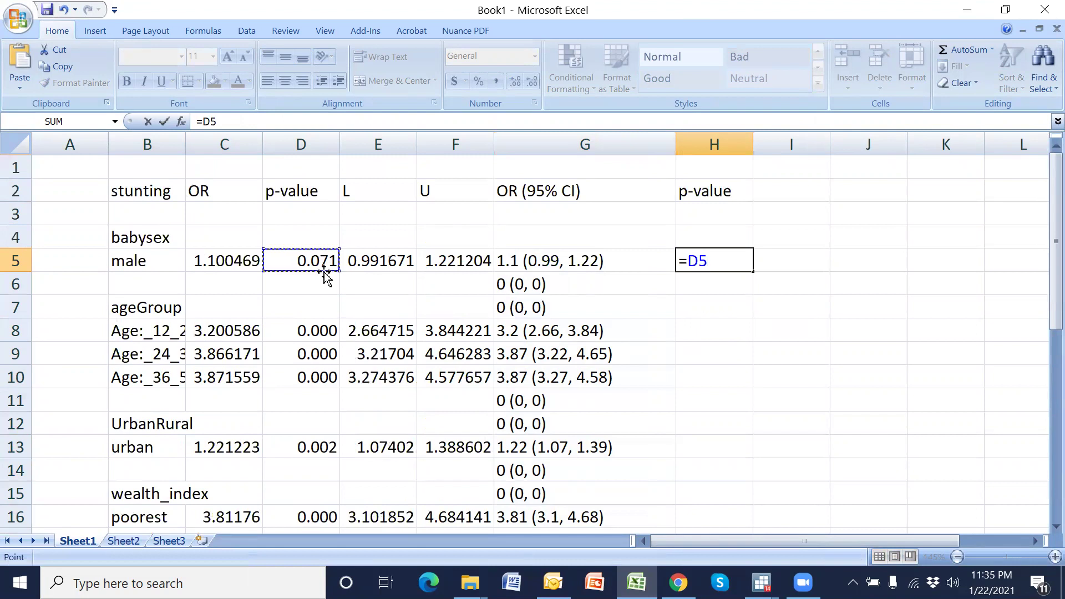
key("Return")
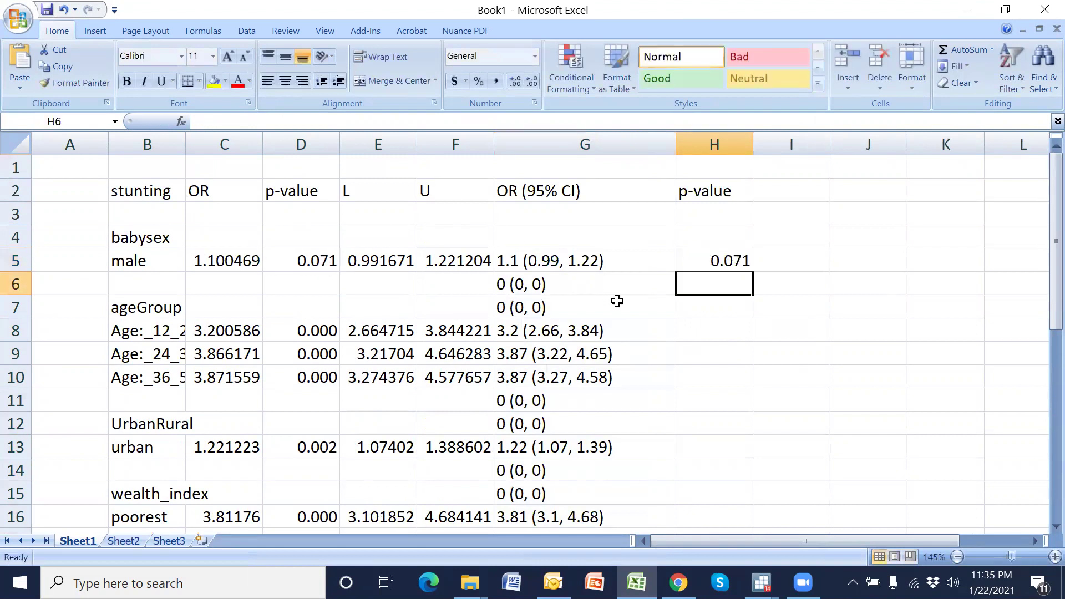
left_click(700, 260)
left_click_drag(753, 273, 763, 510)
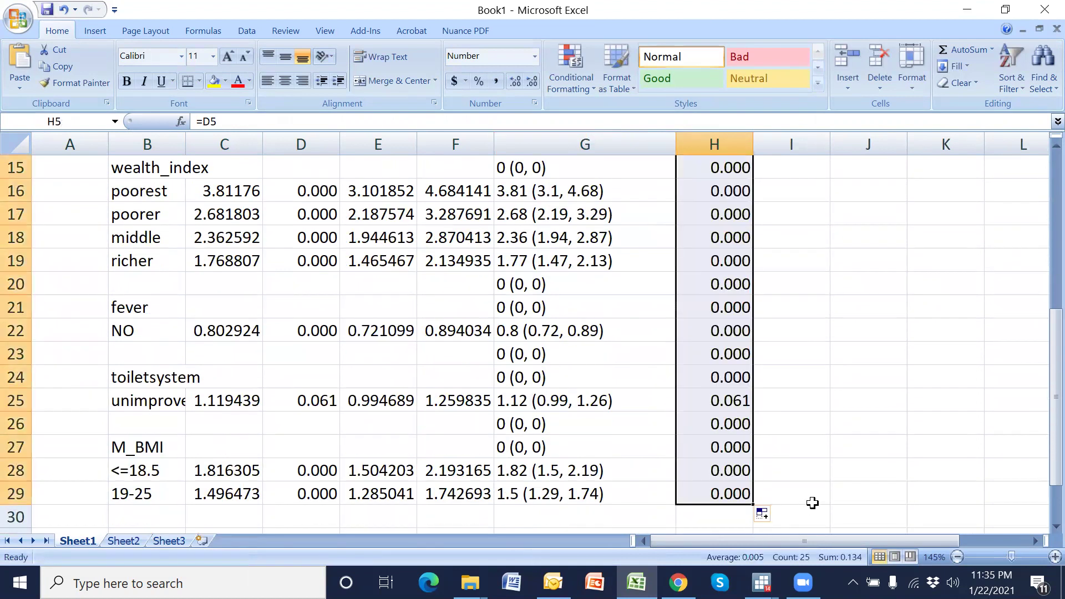
scroll(811, 501, "up", 5)
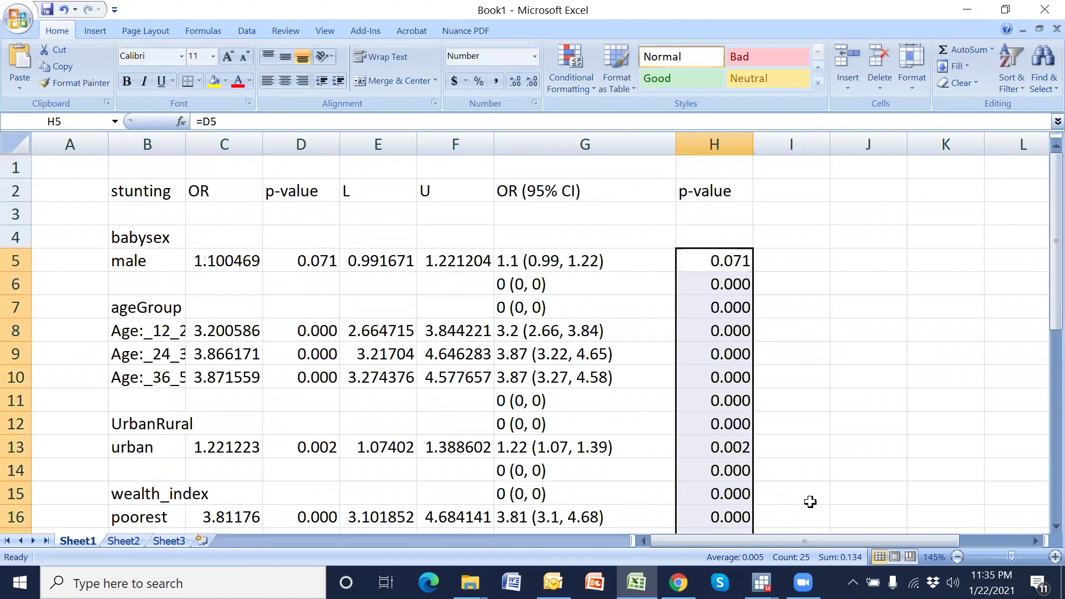
left_click(834, 355)
- Copy the table range B2:H29 and go to Sheet2
left_click(137, 190)
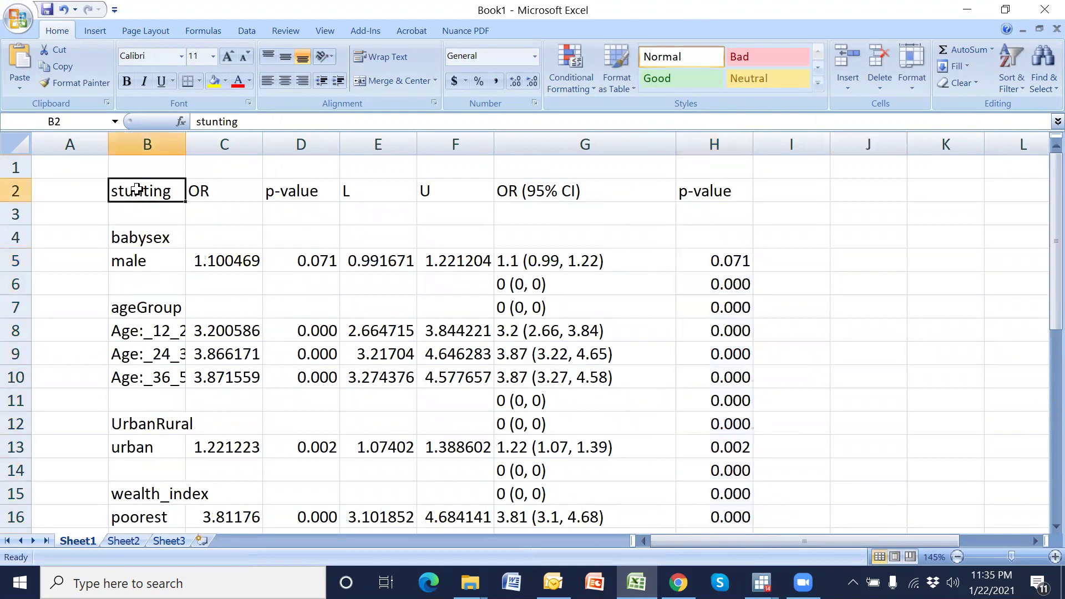
scroll(309, 328, "down", 7)
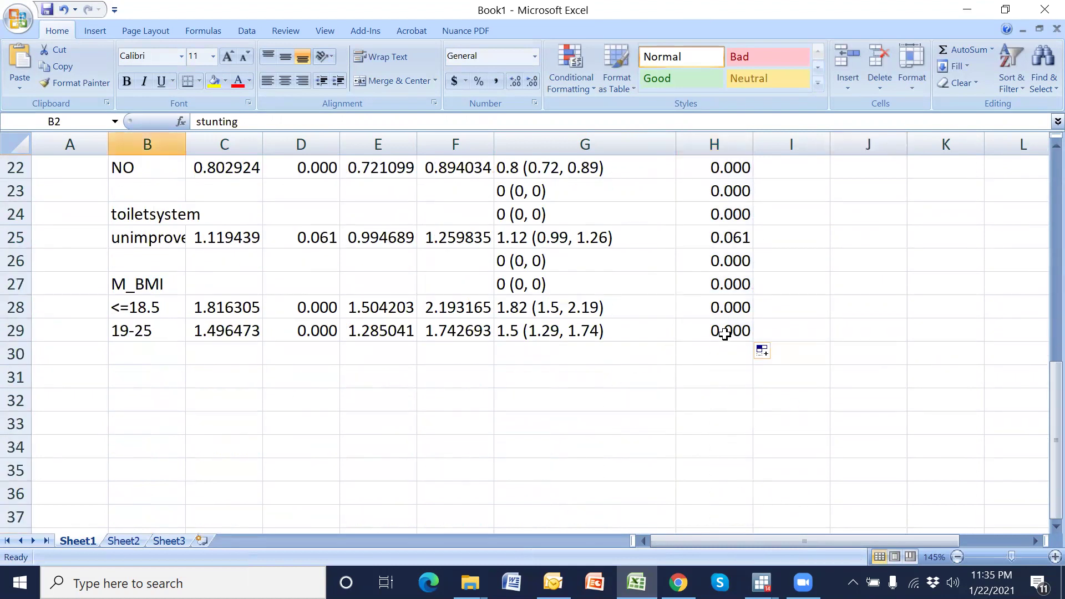
left_click(725, 334, "shift")
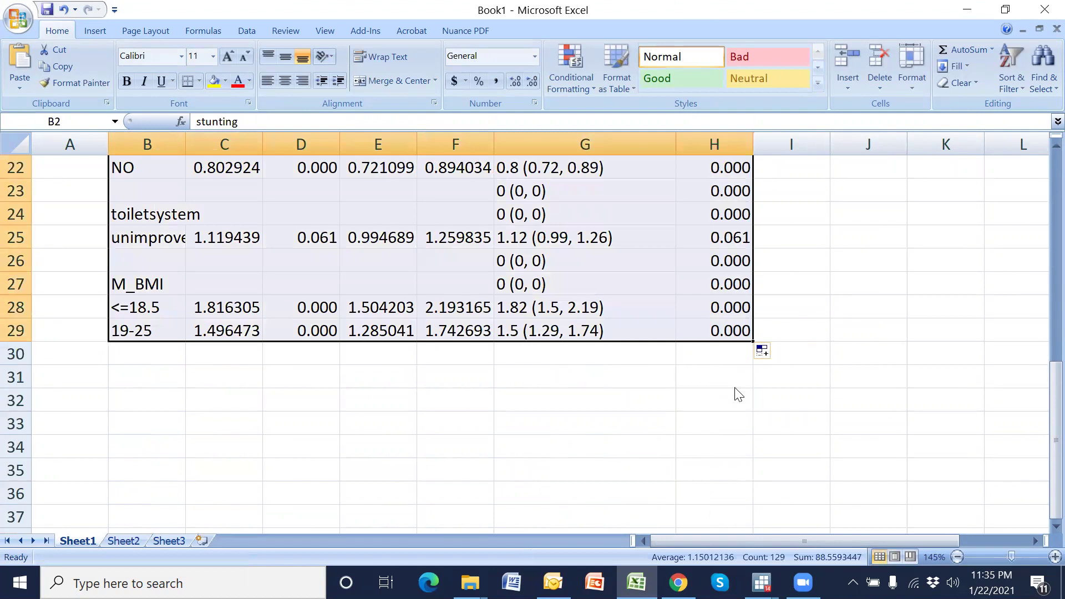
key("ctrl+c")
left_click(123, 541)
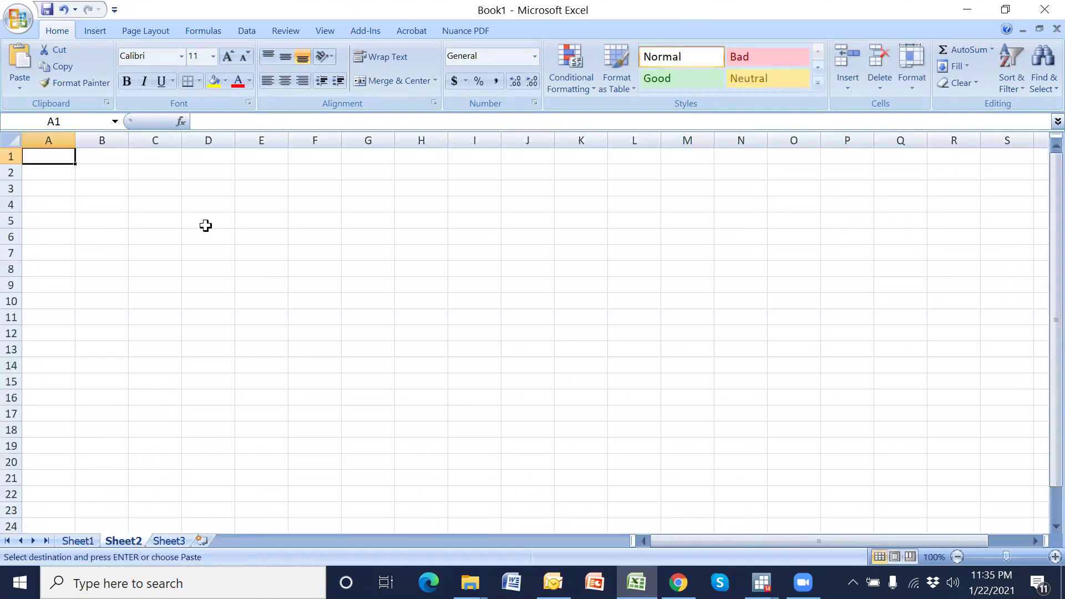
- Paste the copied table at D4 on Sheet2 as values only
right_click(204, 204)
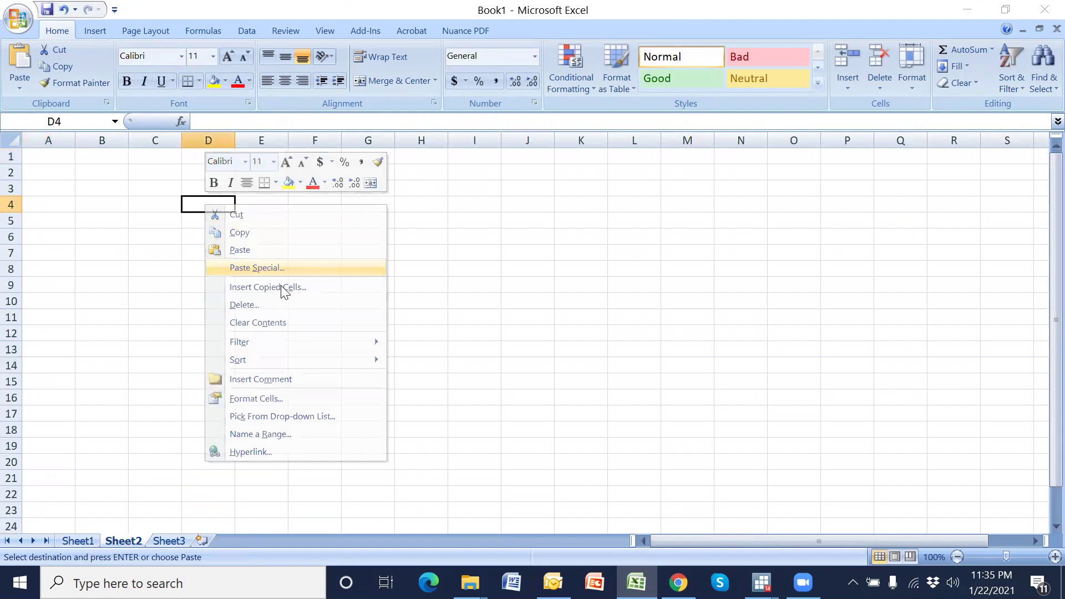
left_click(278, 269)
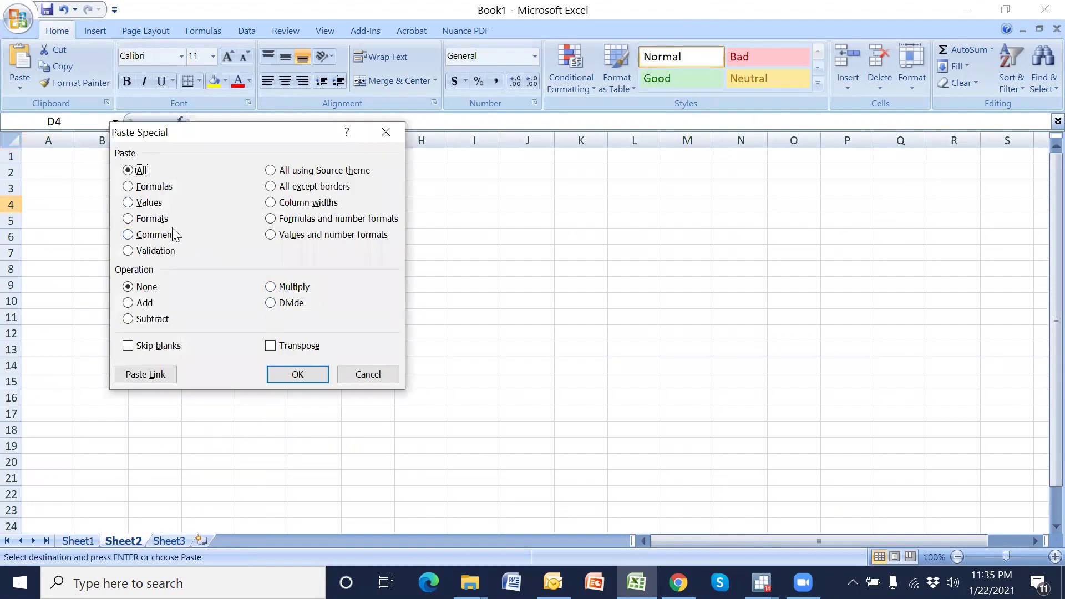
left_click(154, 205)
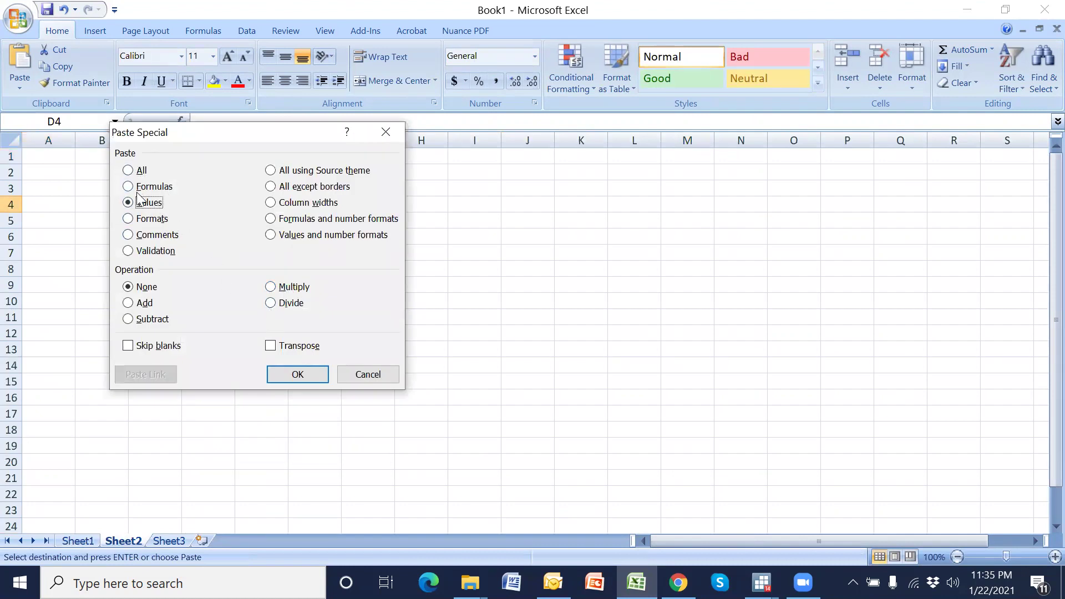
left_click(312, 373)
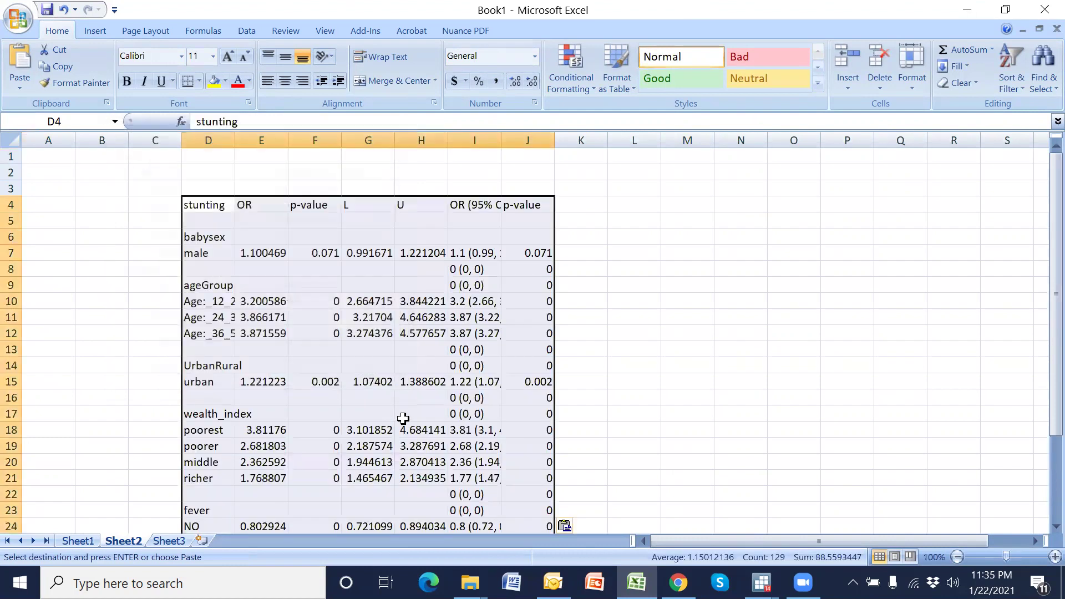
left_click(309, 319)
- Delete the extra columns, keeping only the labels, OR (95% CI) and p-value, and autofit column E
left_click(262, 140)
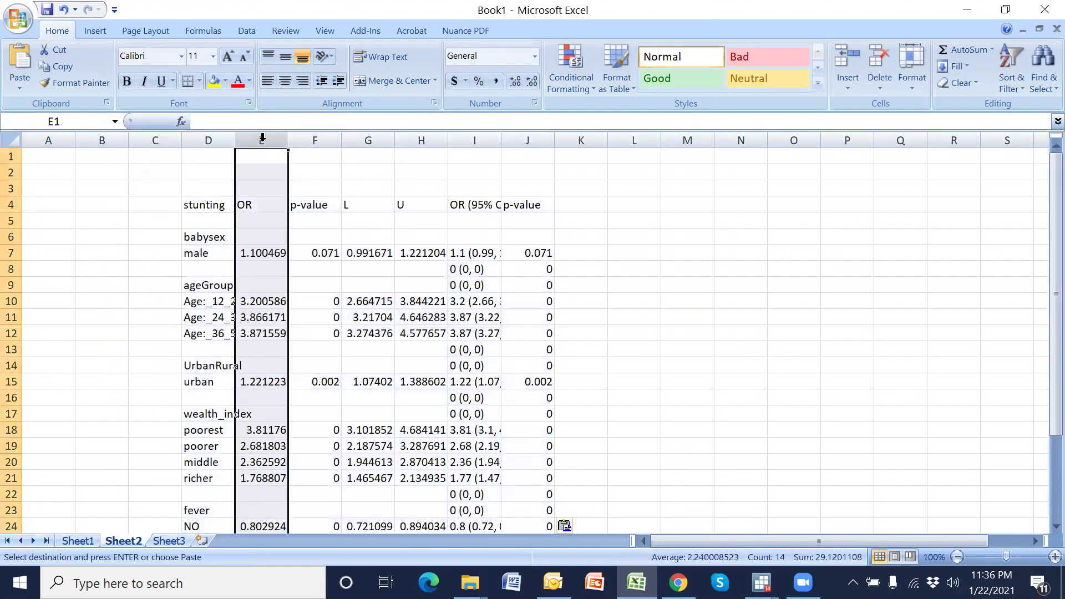
key("ctrl+minus")
key("ctrl+minus")
key("ctrl+minus")
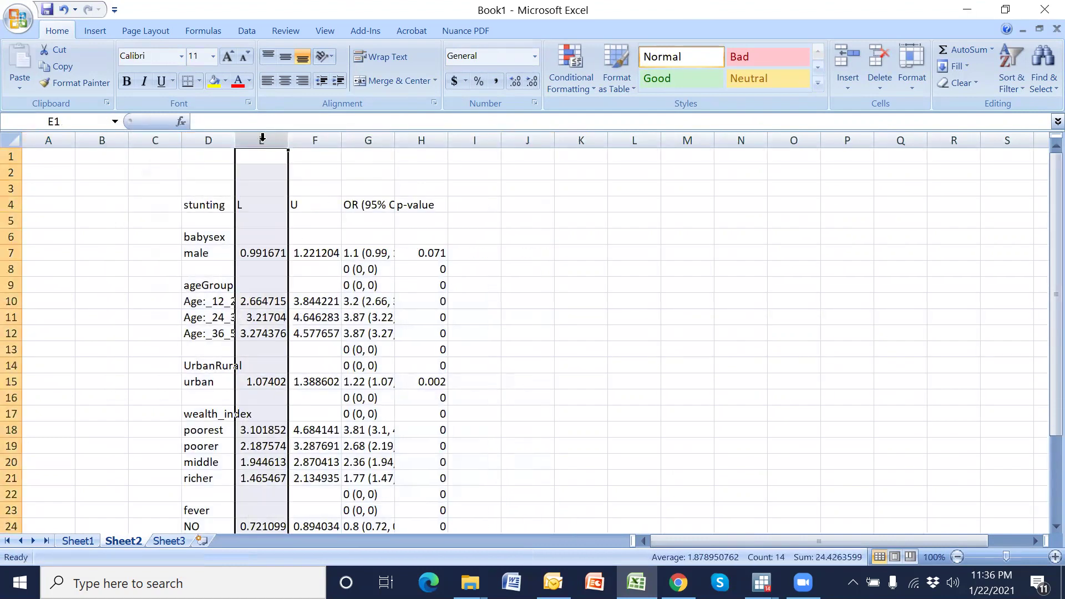
key("ctrl+minus")
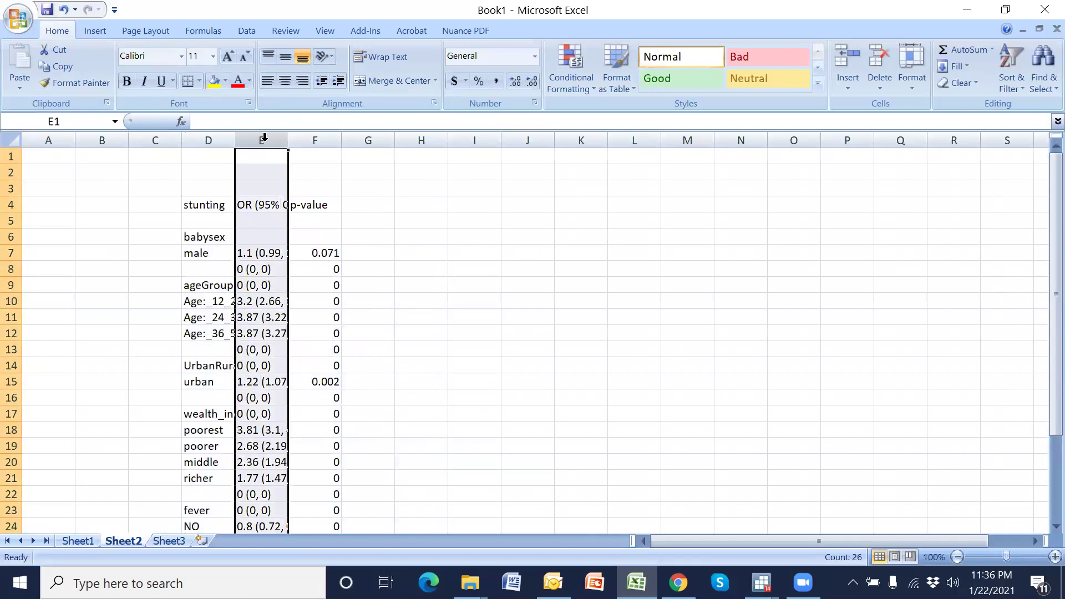
left_click(321, 173)
double_click(288, 140)
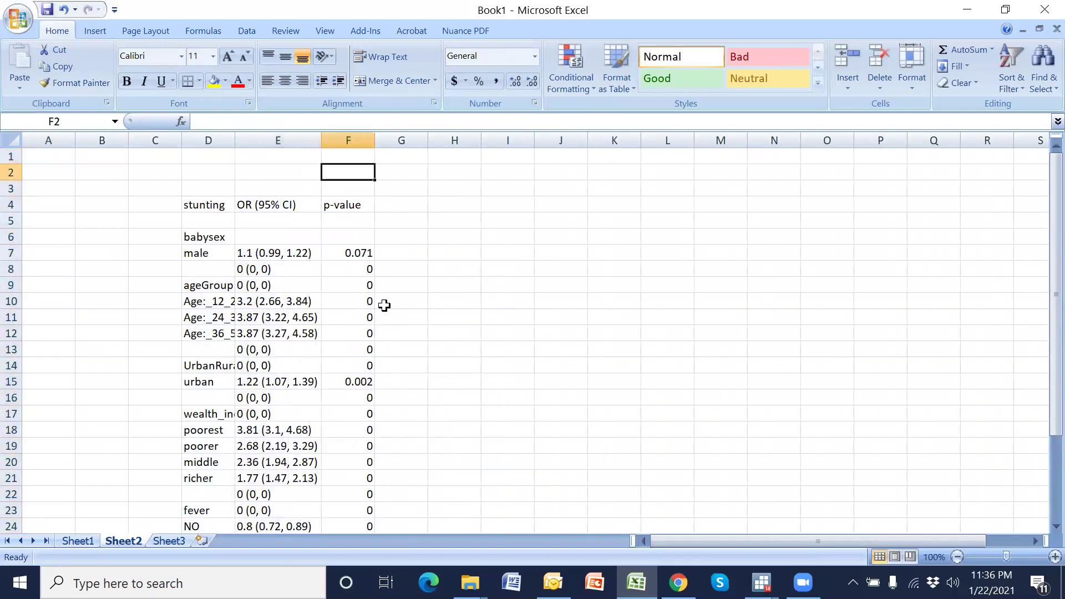
- Turn on filtering for D4:F31 and filter OR (95% CI) to only 0 (0, 0) rows
left_click_drag(209, 207, 357, 507)
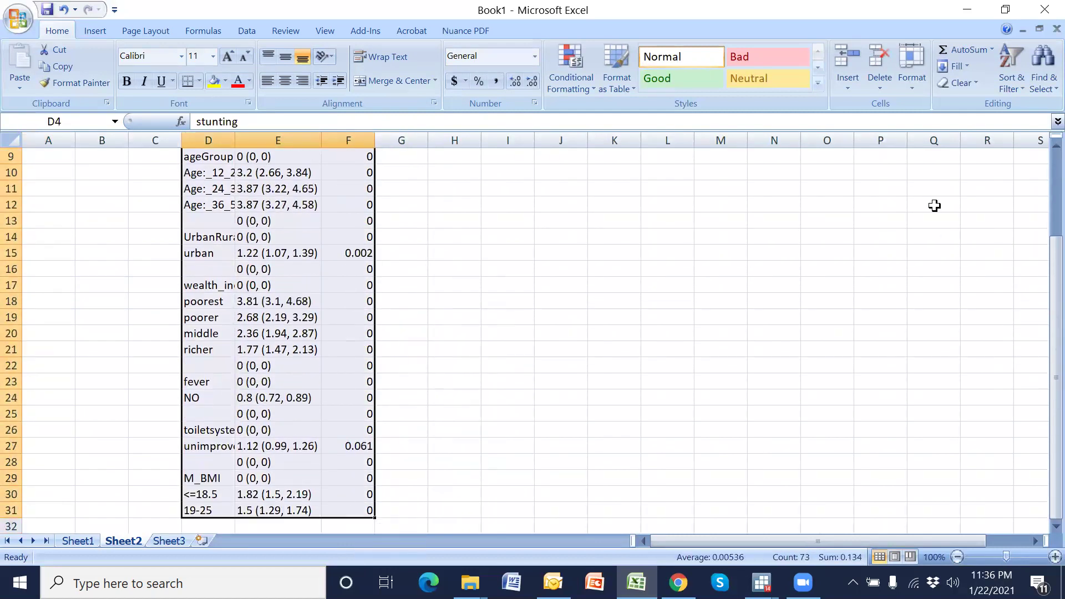
left_click(1011, 82)
left_click(999, 161)
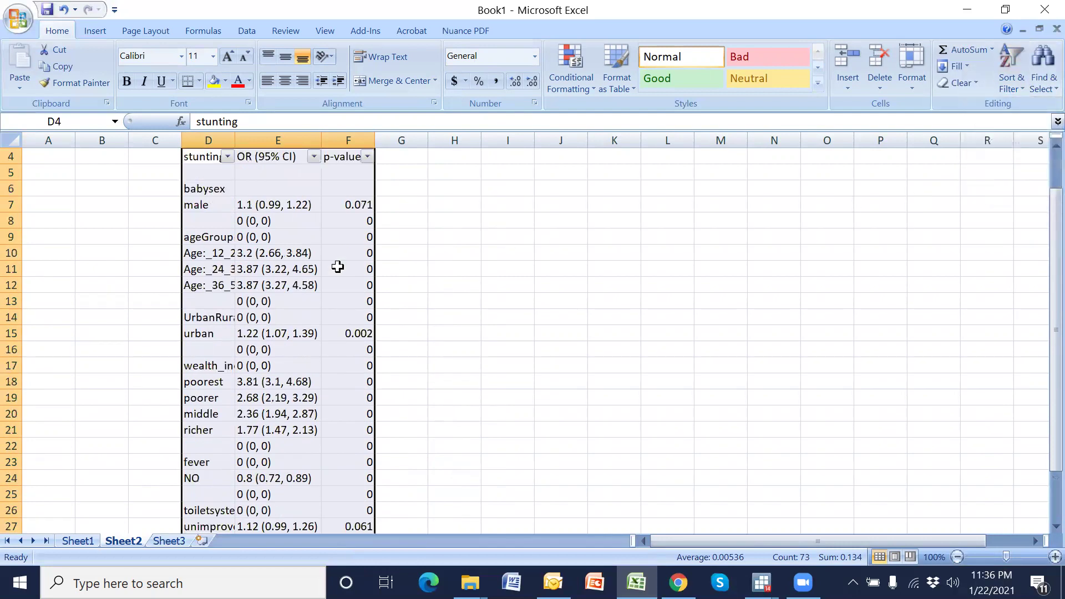
left_click(314, 157)
left_click(202, 283)
left_click(197, 295)
left_click(227, 367)
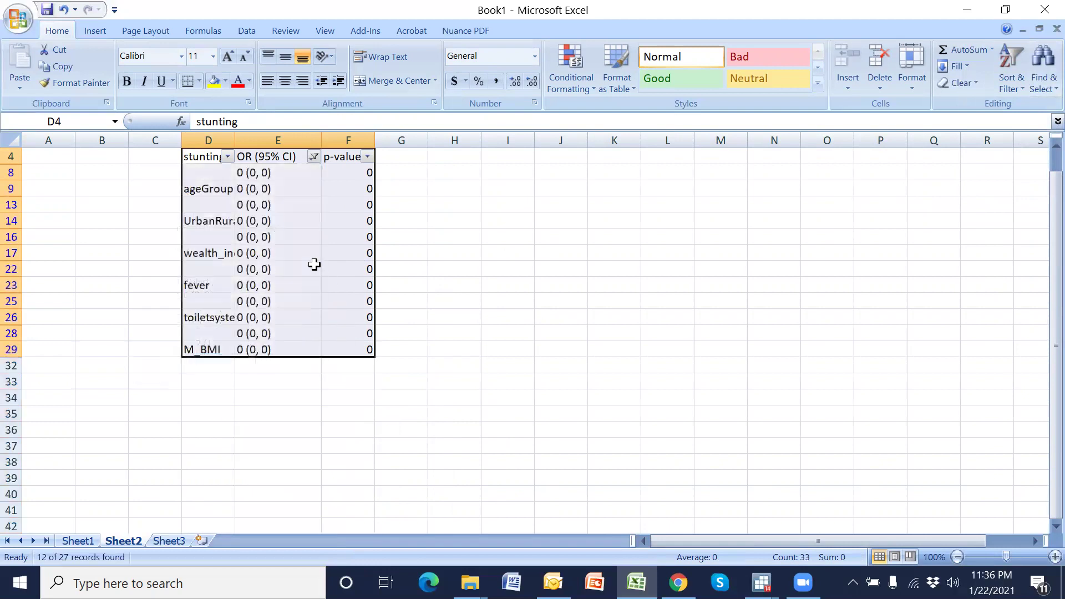
left_click_drag(261, 173, 354, 341)
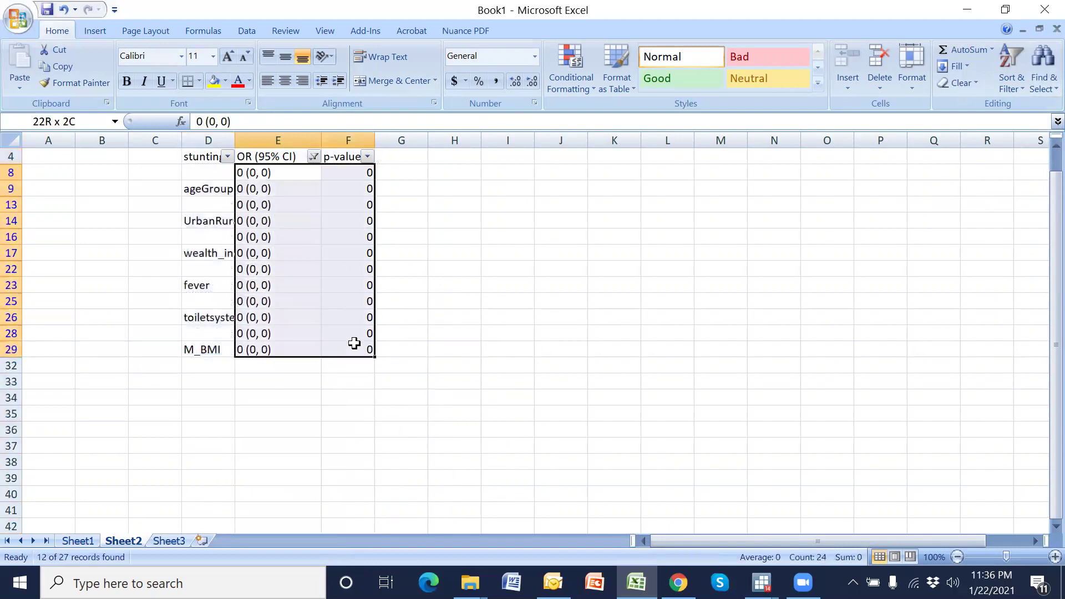
- Reset the OR (95% CI) filter to Select All, check E8, and reselect D4:F31
left_click(314, 157)
left_click(206, 283)
left_click(217, 363)
left_click(485, 393)
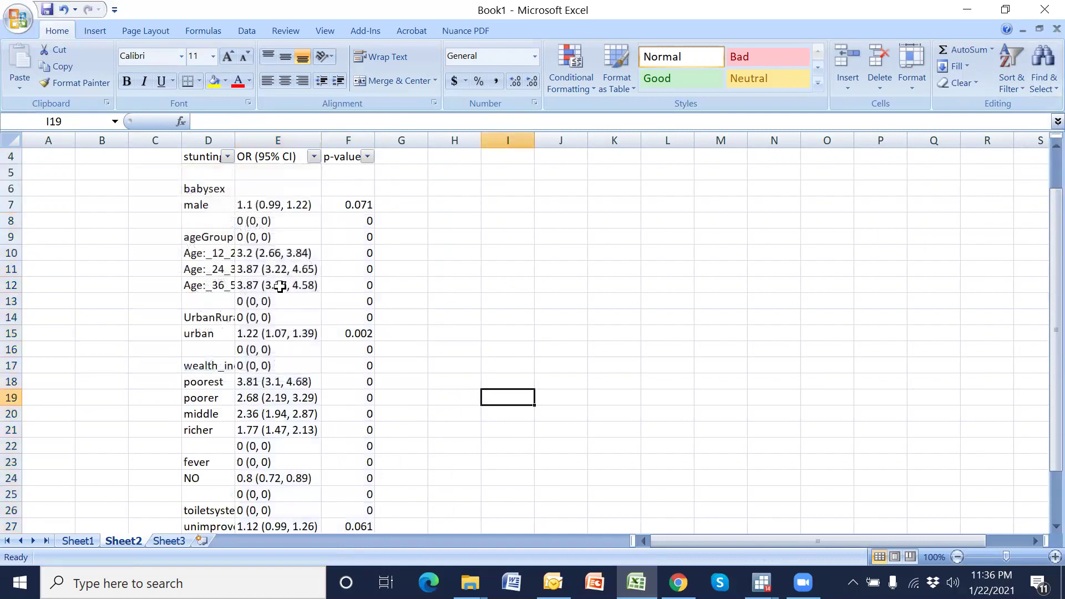
left_click(259, 222)
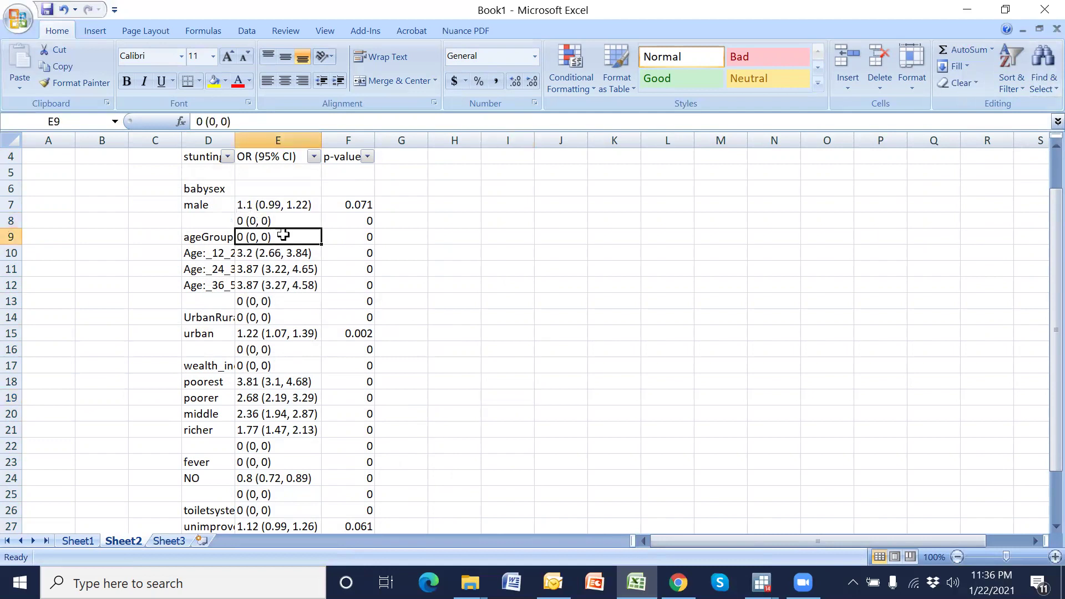
left_click(492, 248)
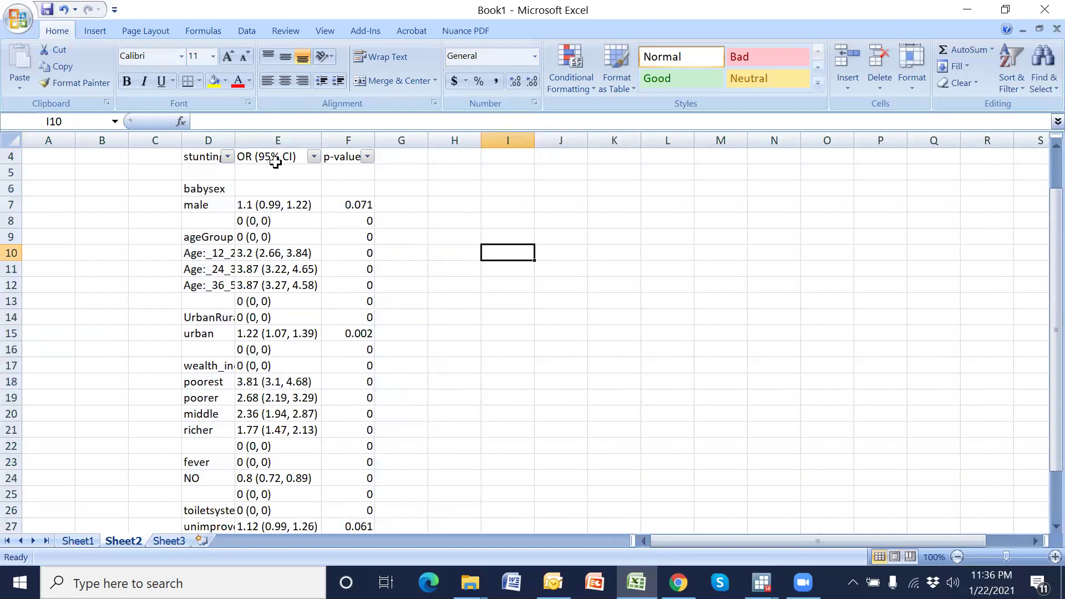
left_click_drag(209, 156, 336, 502)
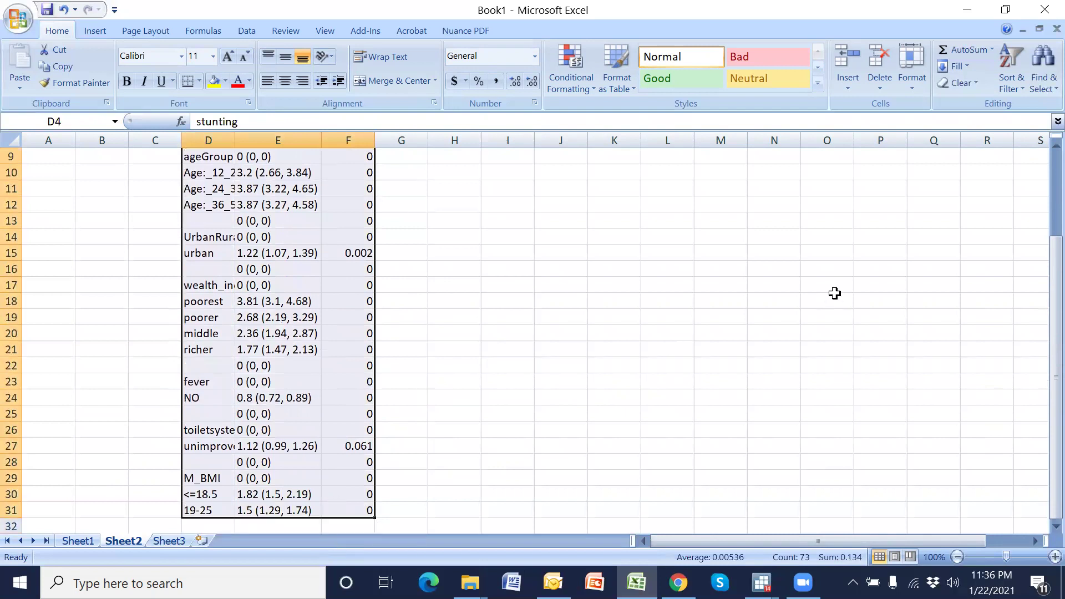
- Reapply the filter and show only the 0 (0, 0) rows in OR (95% CI)
left_click(1014, 95)
left_click(999, 161)
left_click(1020, 91)
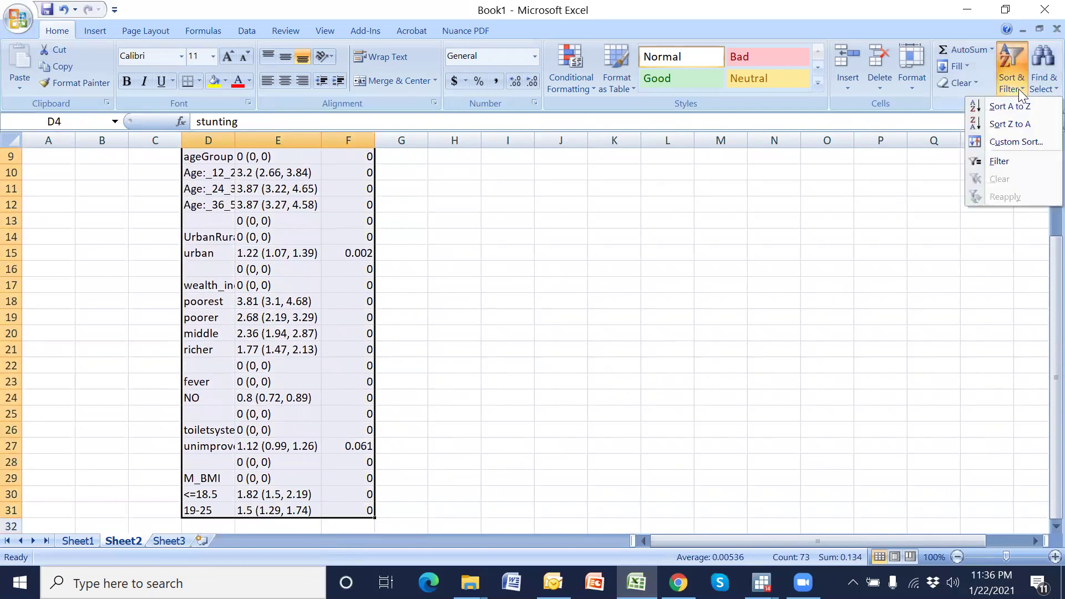
left_click(1003, 161)
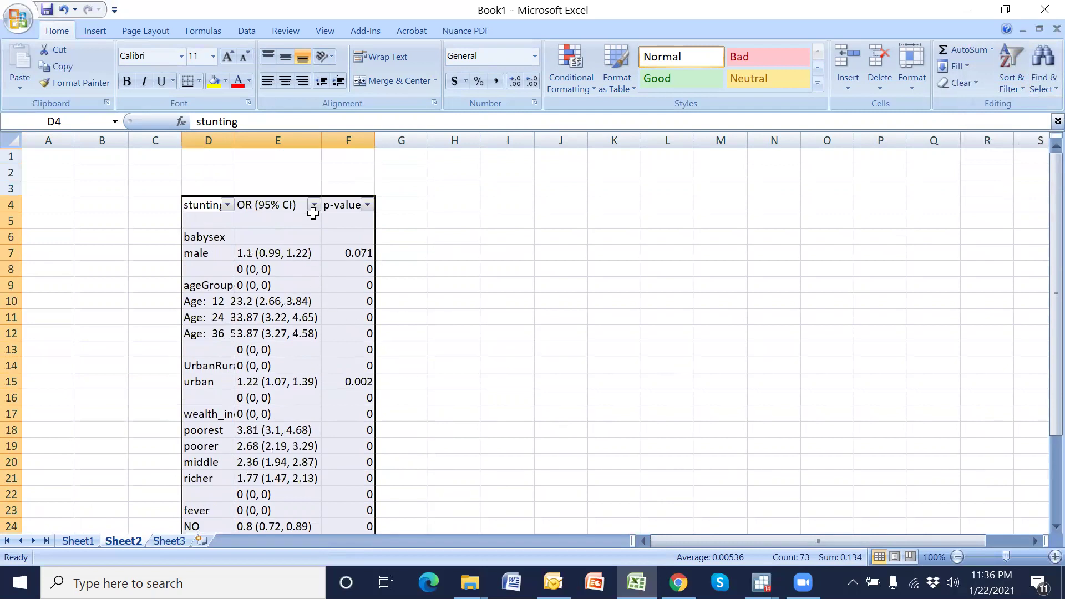
left_click(315, 207)
left_click(220, 332)
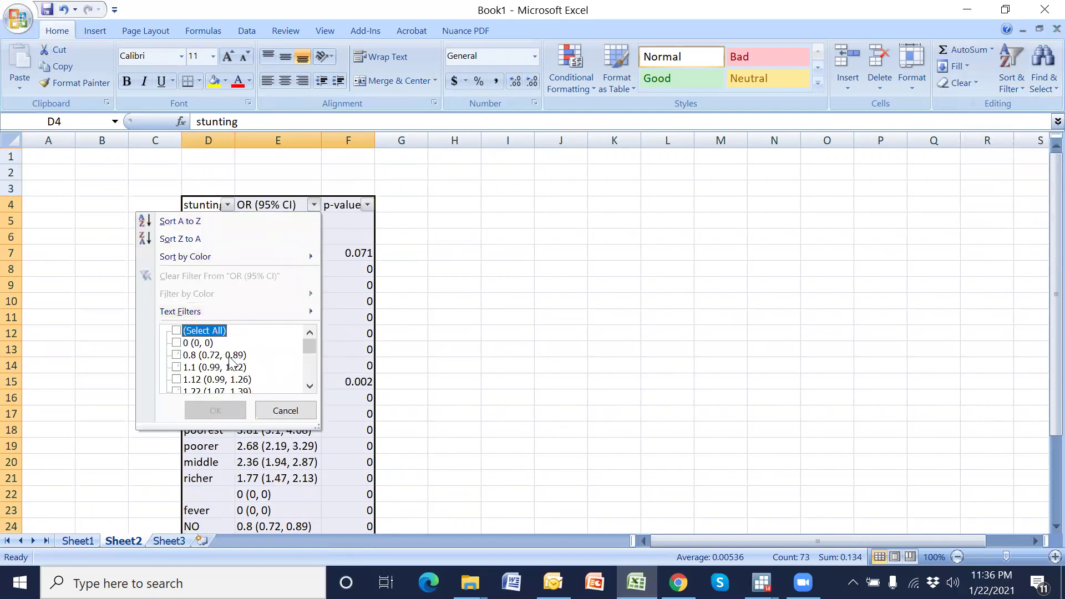
left_click(209, 344)
left_click(215, 411)
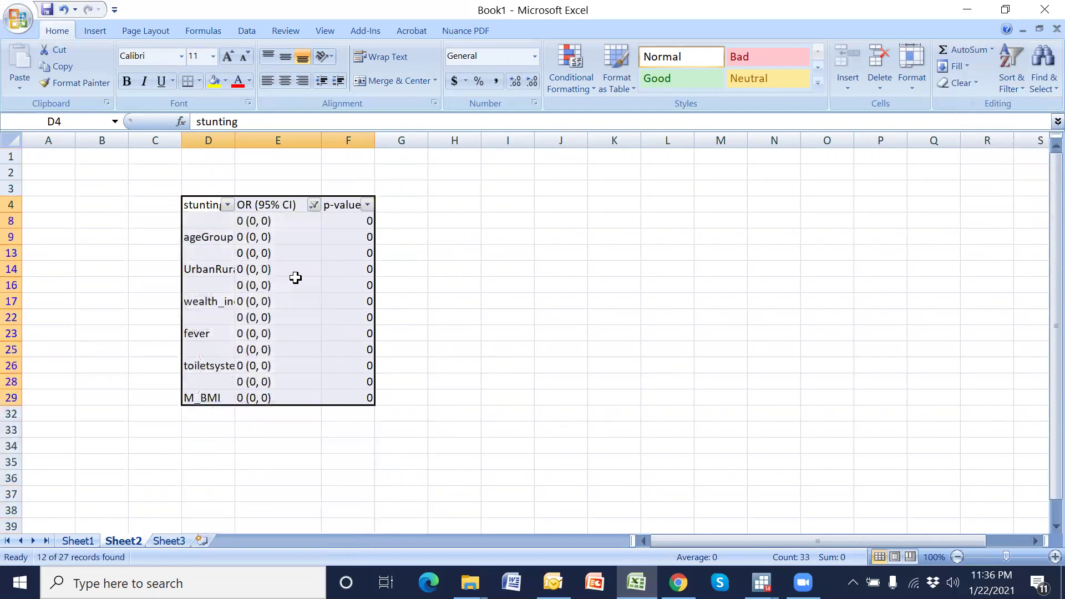
- Delete the placeholder values in E8:F29 and turn filtering off
left_click_drag(268, 223, 345, 398)
key("Delete")
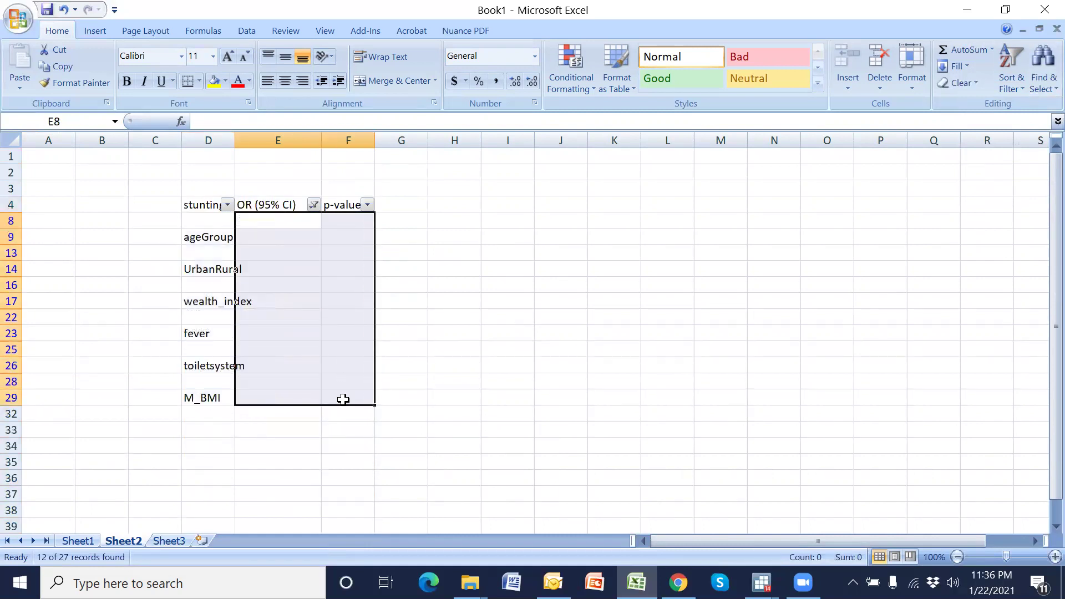
left_click(1021, 91)
left_click(999, 160)
left_click(720, 373)
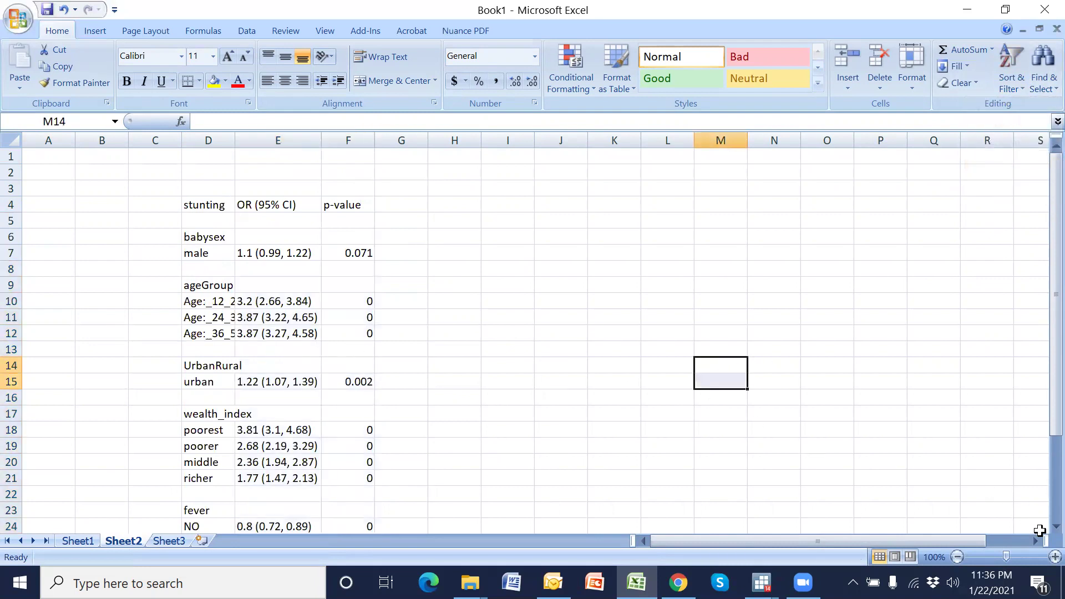
- Zoom the sheet to 150% and enter the heading Child's sex in C5
left_click(1054, 557)
left_click(1054, 557)
left_click(1054, 557)
left_click(1054, 557)
left_click(1054, 557)
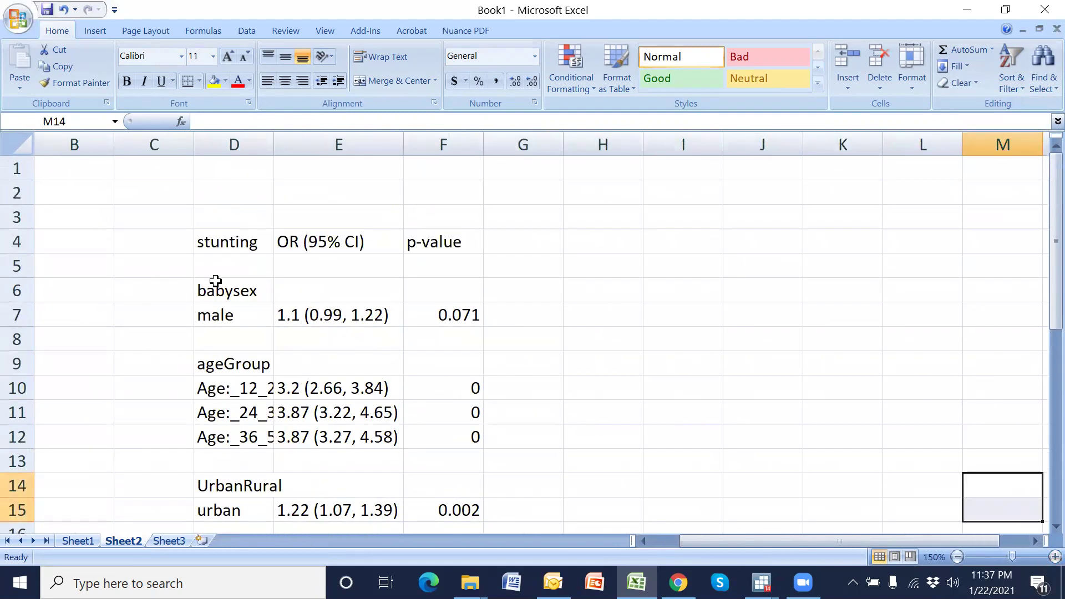
left_click(155, 275)
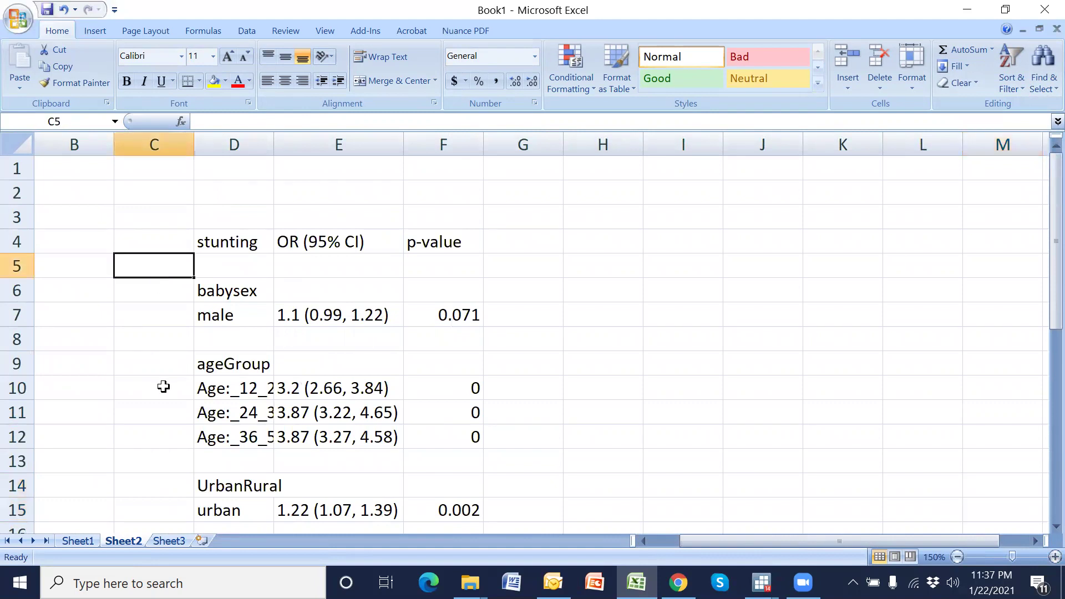
type("Ch")
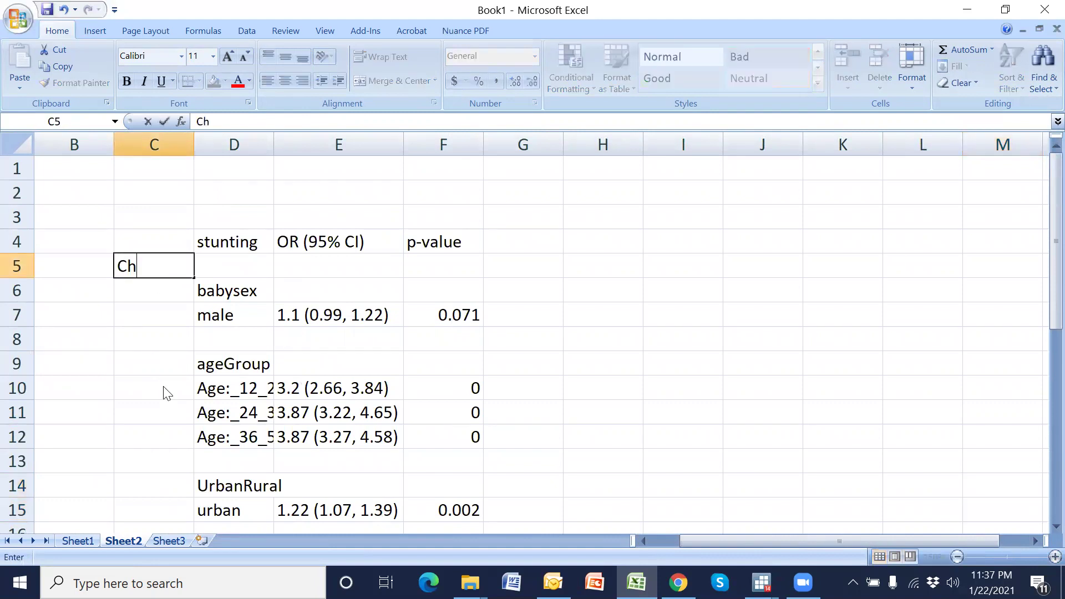
type("ild's sex")
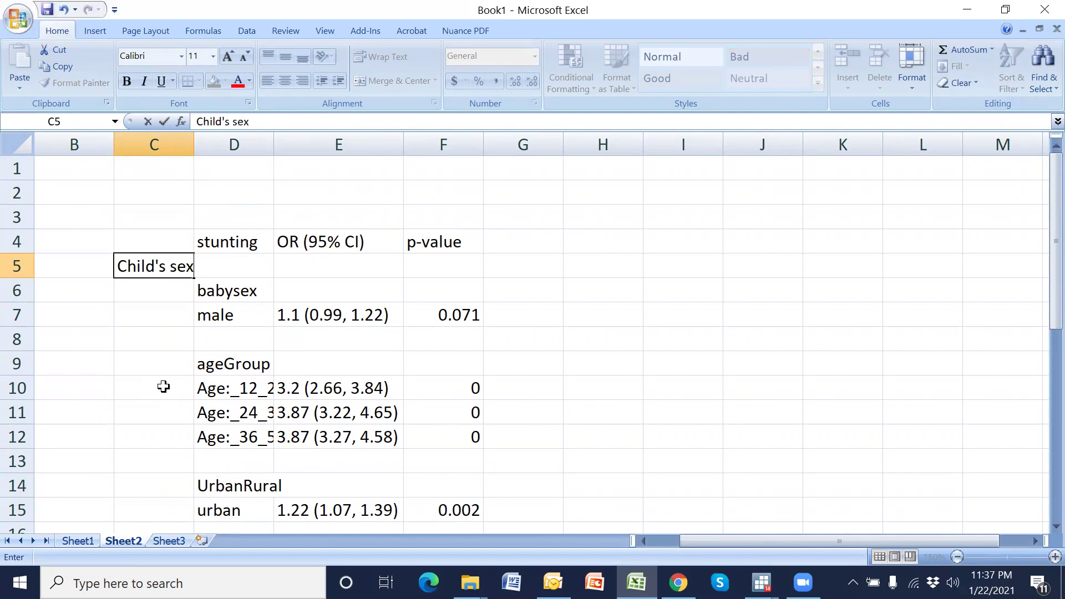
key("Return")
- Replace babysex with Female in D6 and male with Male in D7
left_click(237, 314)
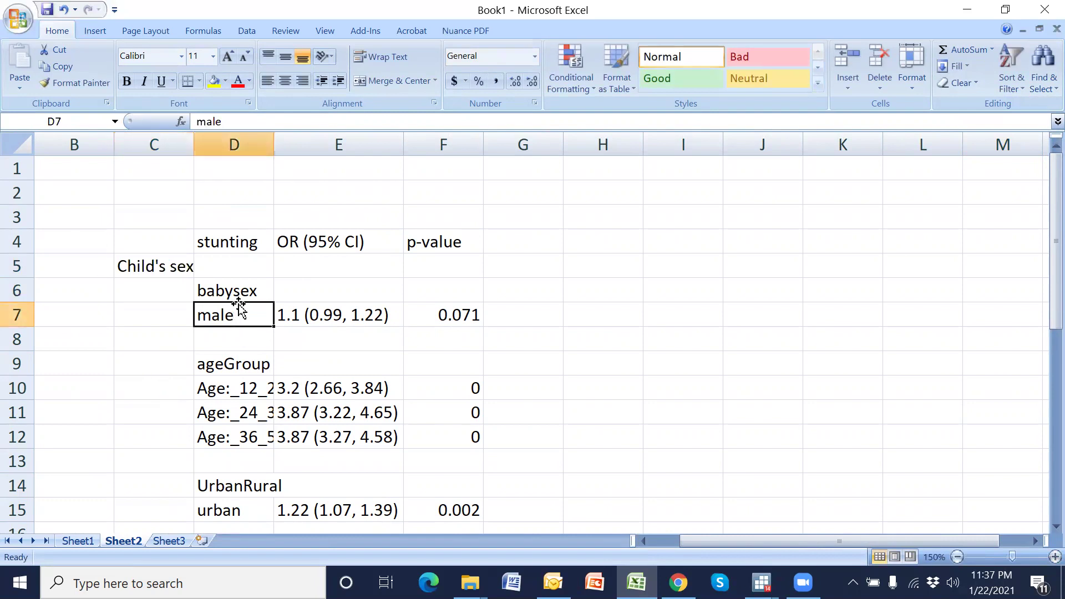
left_click(238, 294)
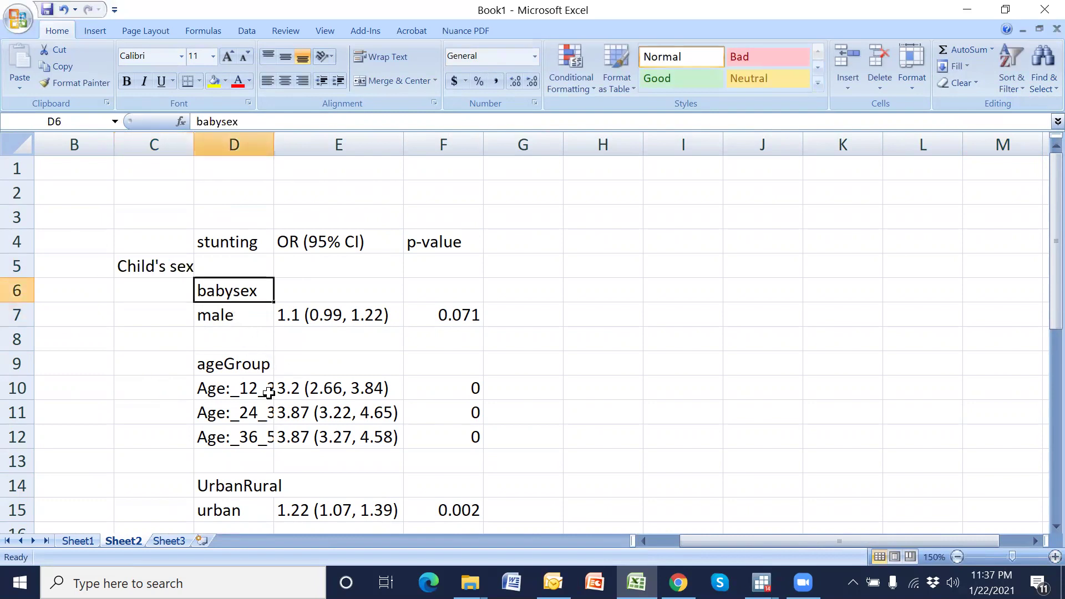
type("Female")
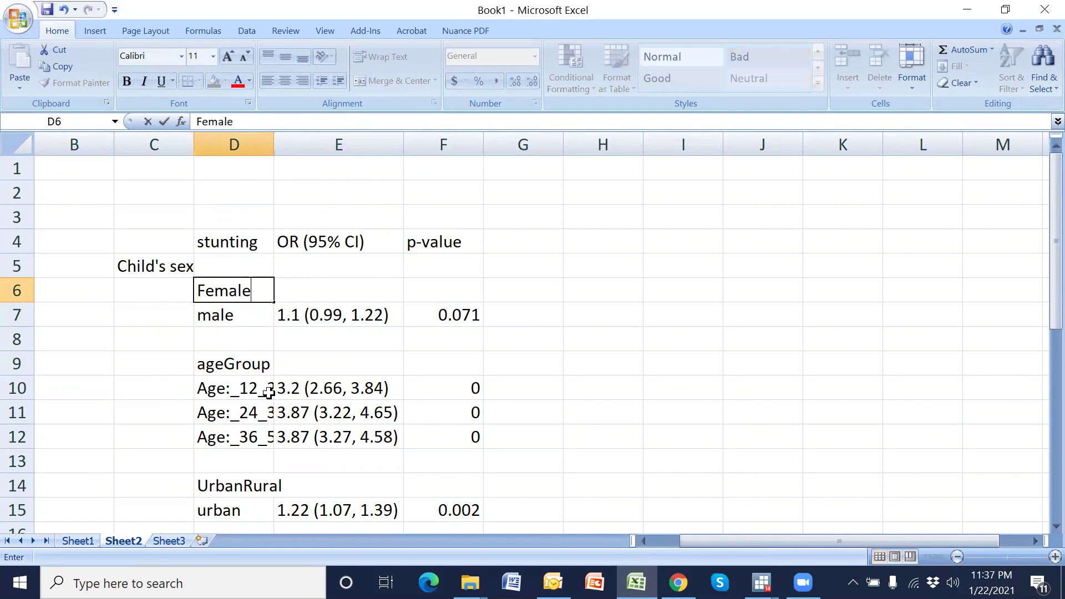
key("Return")
type("Male")
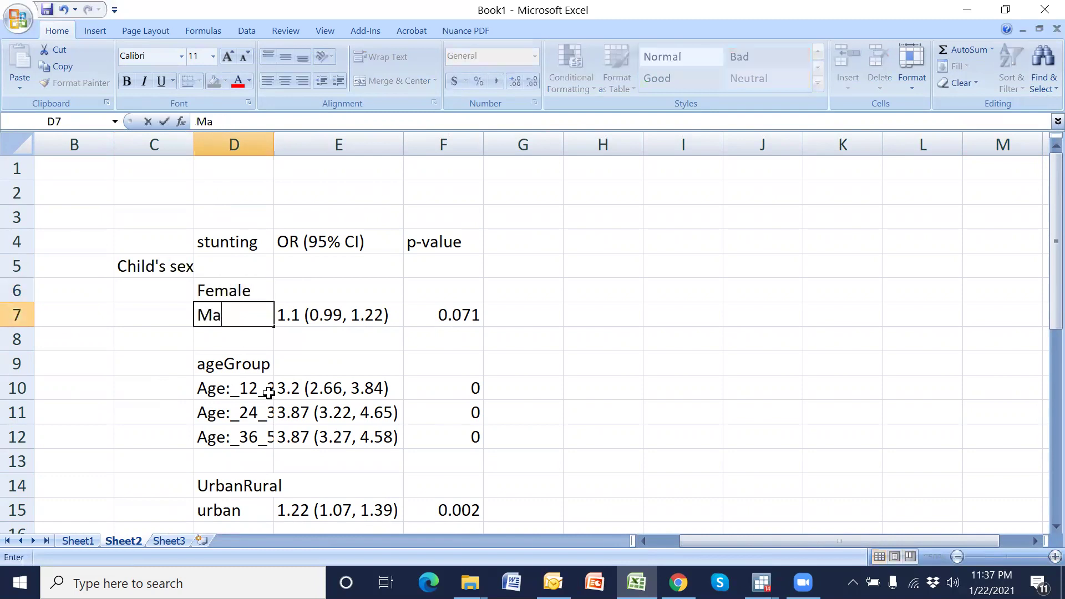
key("Return")
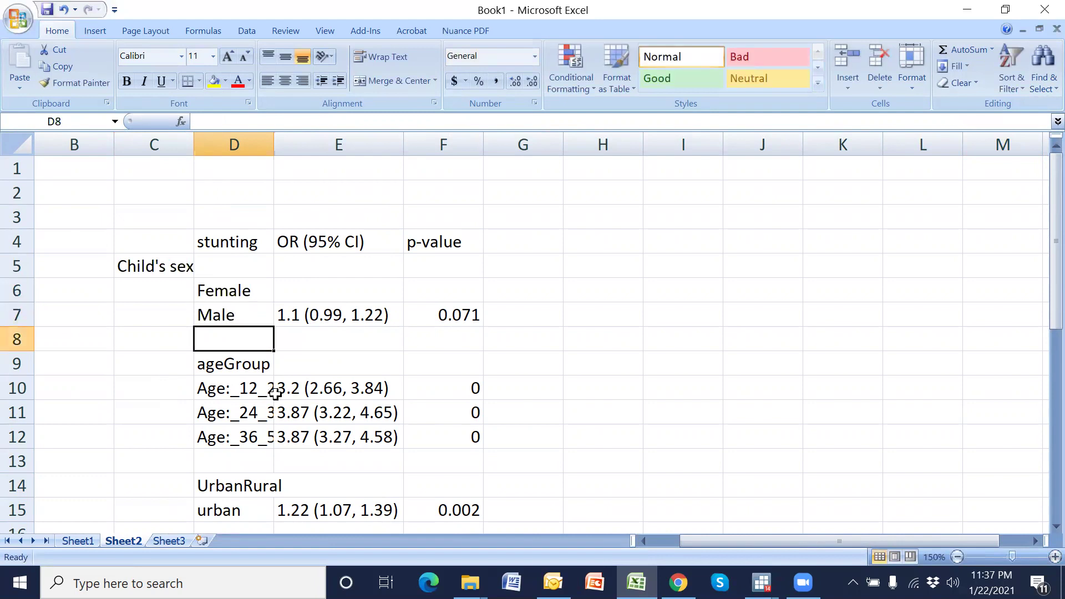
- Enter Reference in E6 beside Female, correcting the misspelling
left_click(347, 295)
type("Refernce")
key("Return")
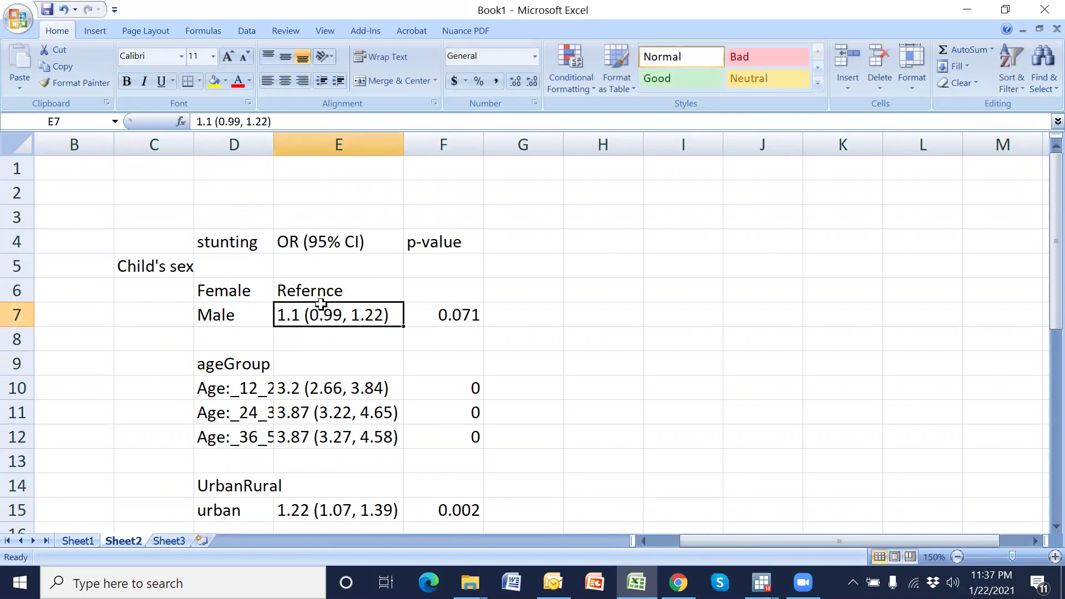
double_click(319, 291)
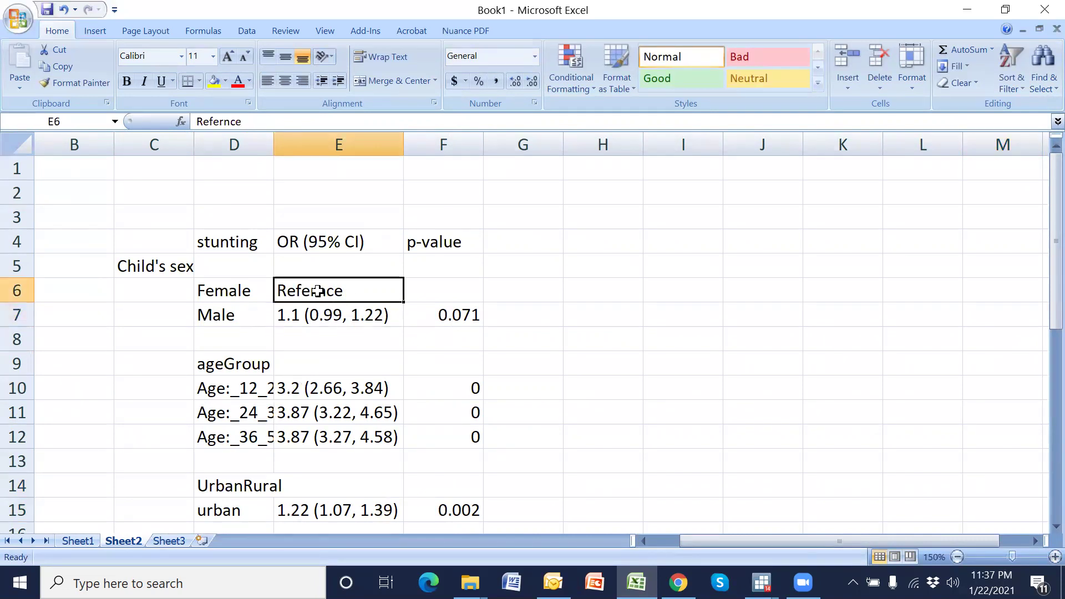
type("e")
key("Return")
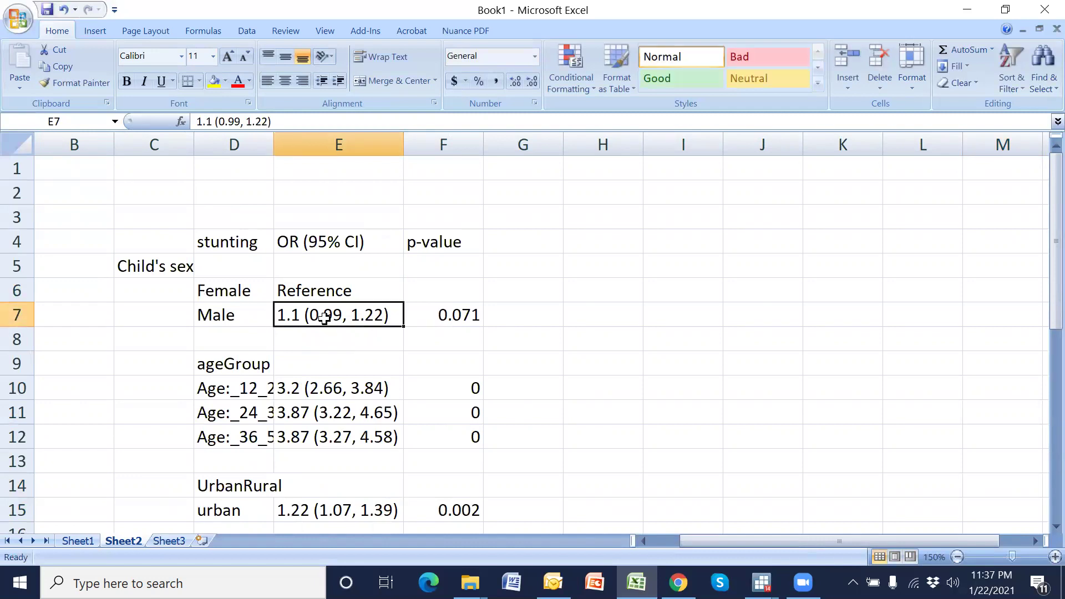
left_click(244, 356)
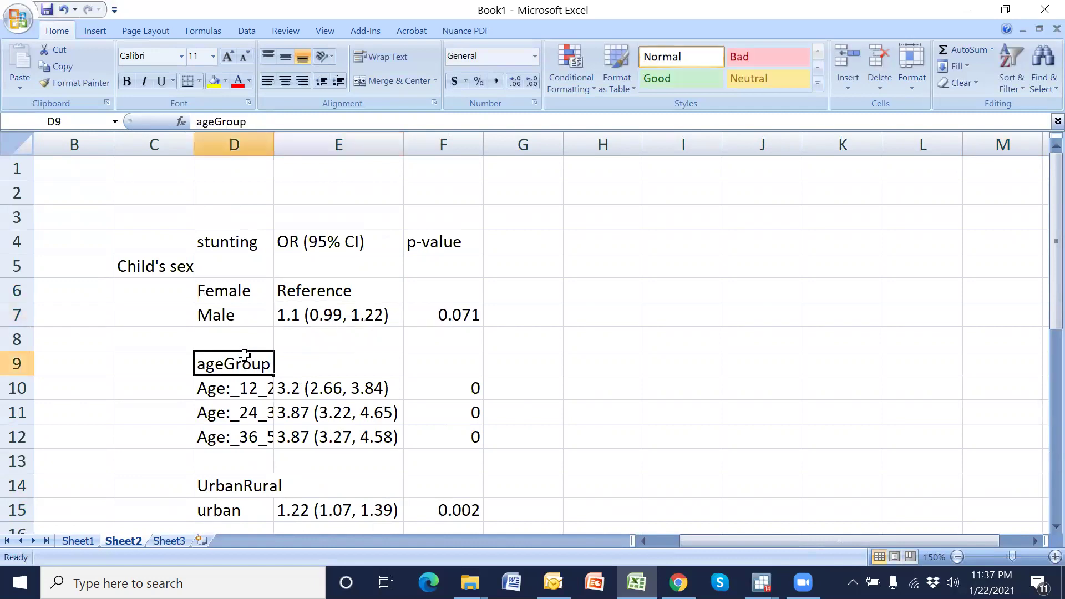
left_click(152, 338)
- Enter the heading Child's age group in C8
type("Chil")
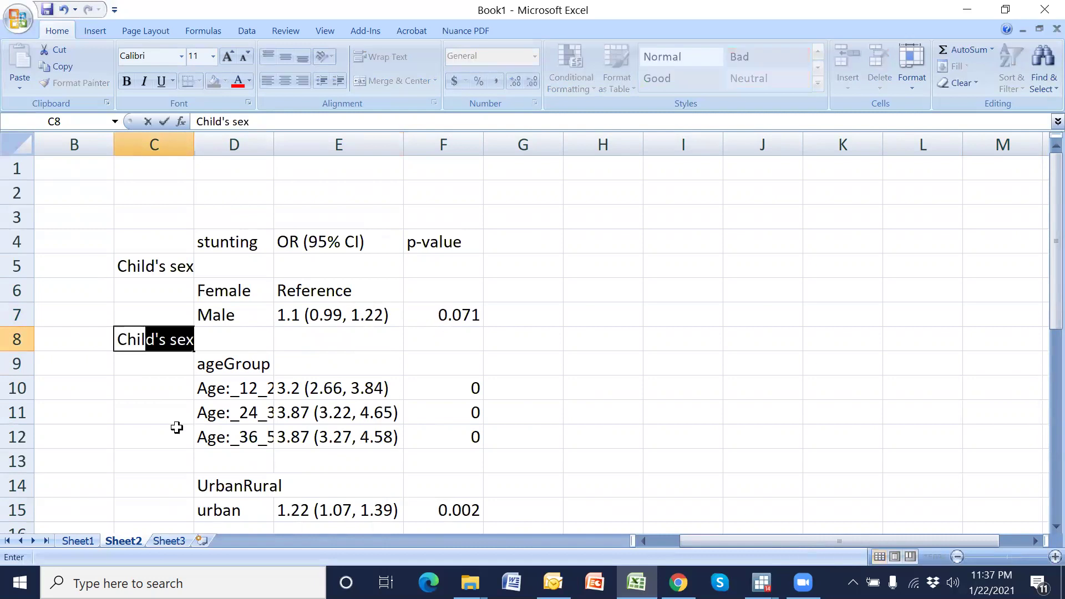
left_click(263, 126)
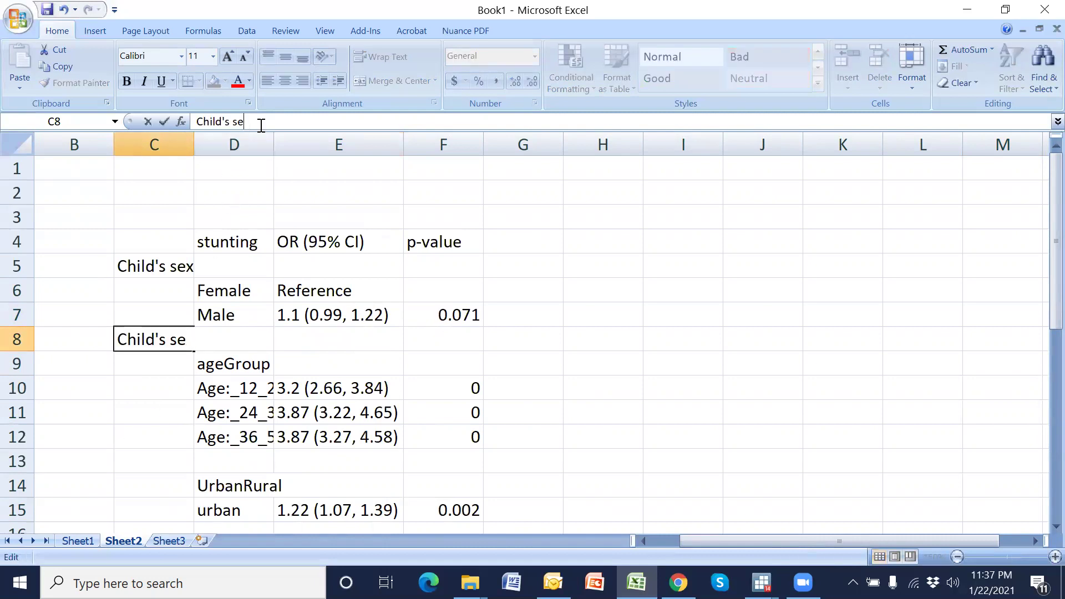
type("age group")
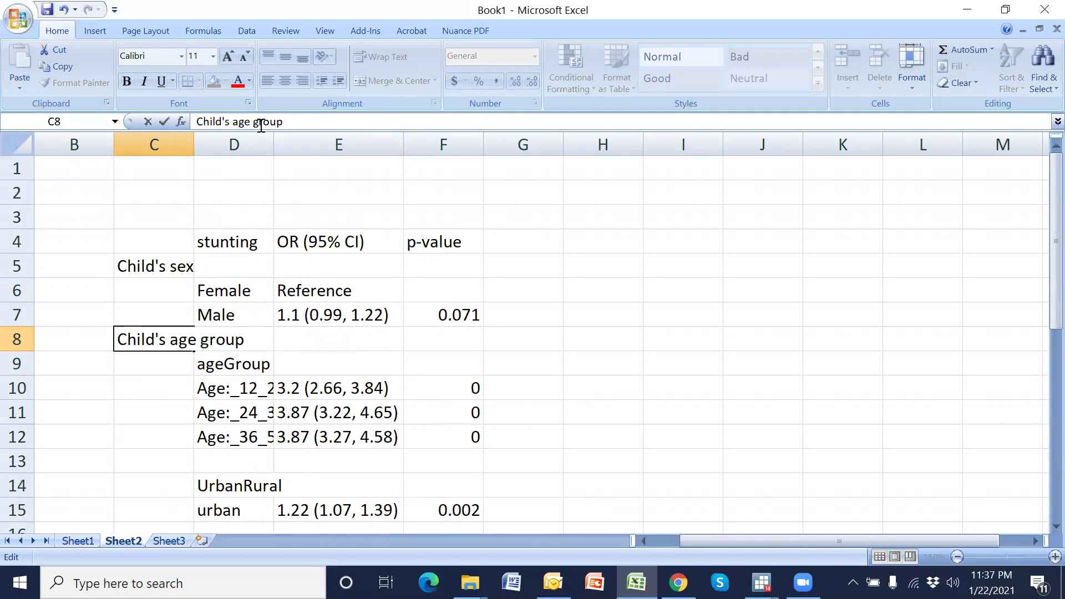
key("Return")
- Label D9 Age: 0-5, widen column D, and fill Age: into D10 through D12
left_click(247, 358)
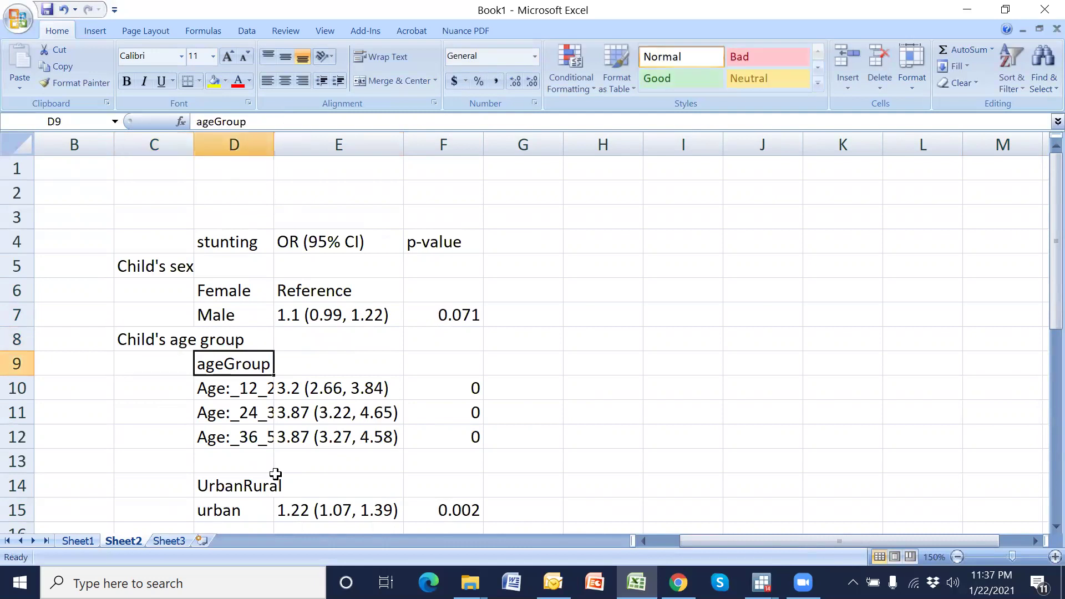
type("Age")
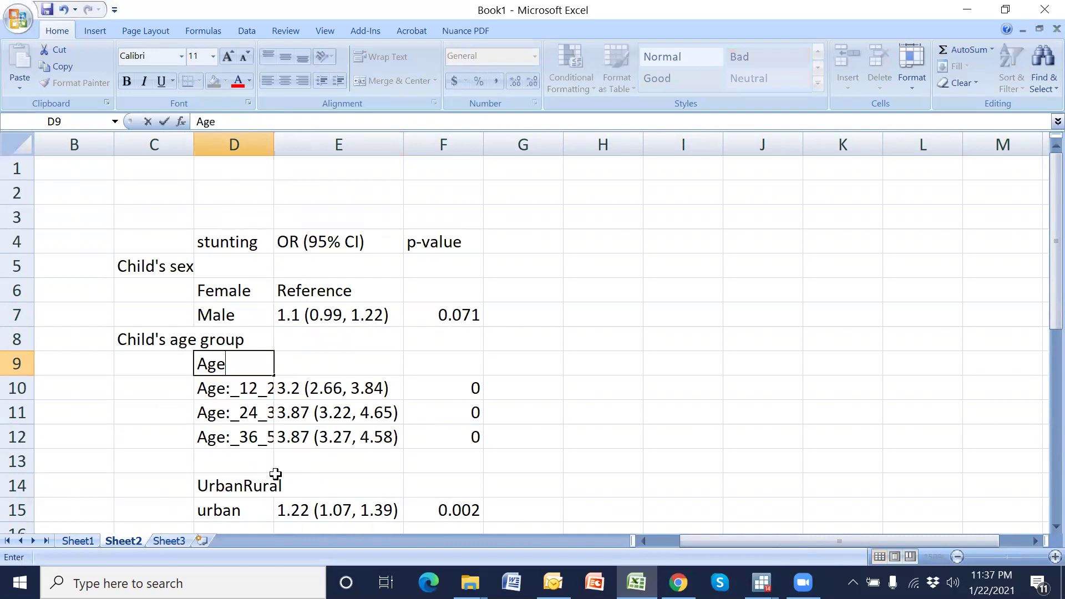
type(": 0-5m")
key("Return")
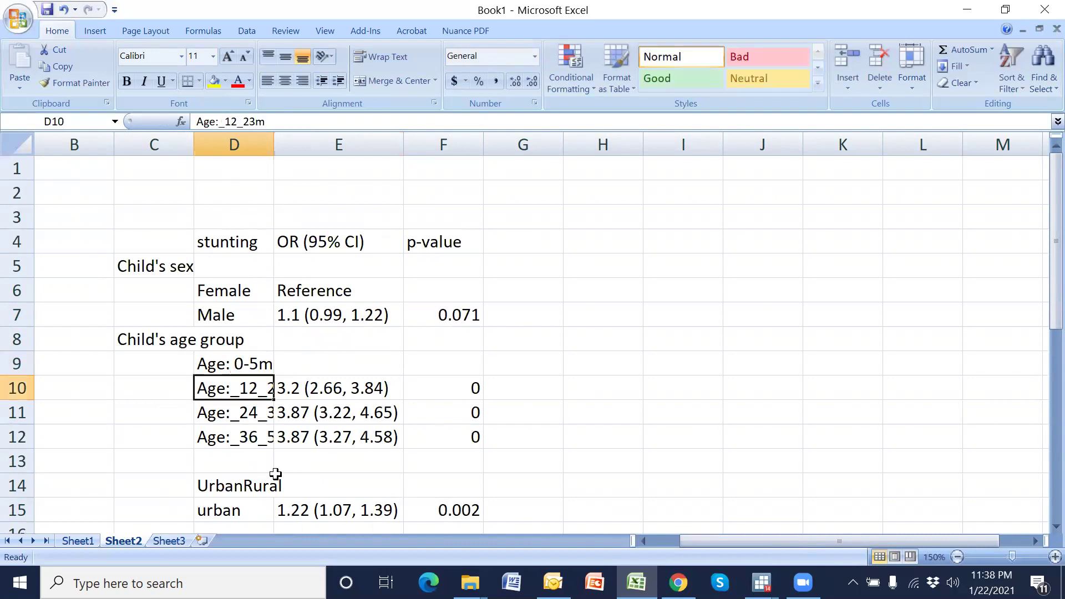
double_click(274, 145)
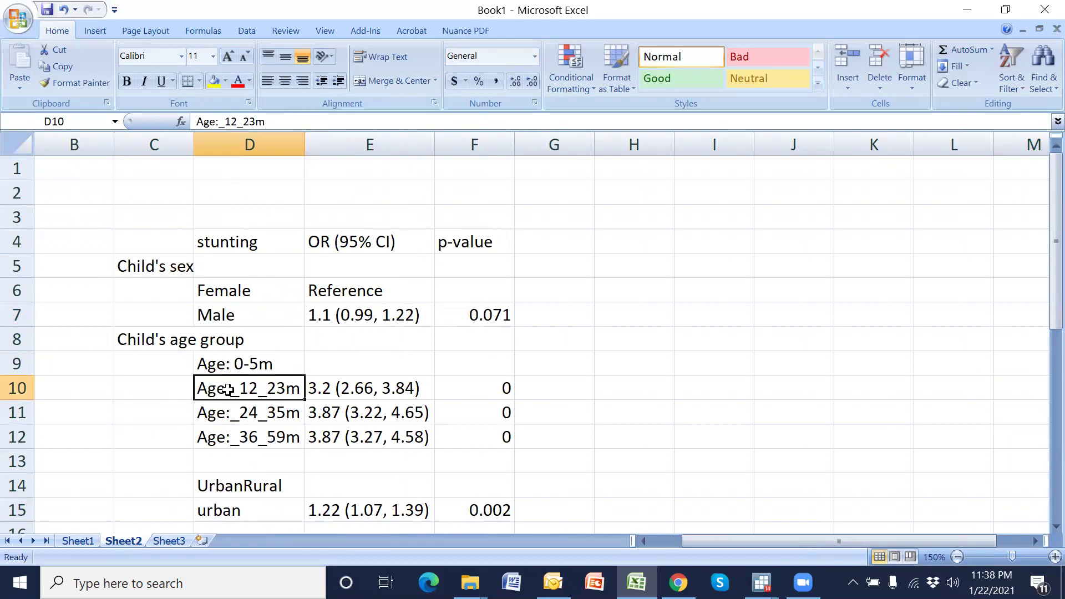
type("Ag")
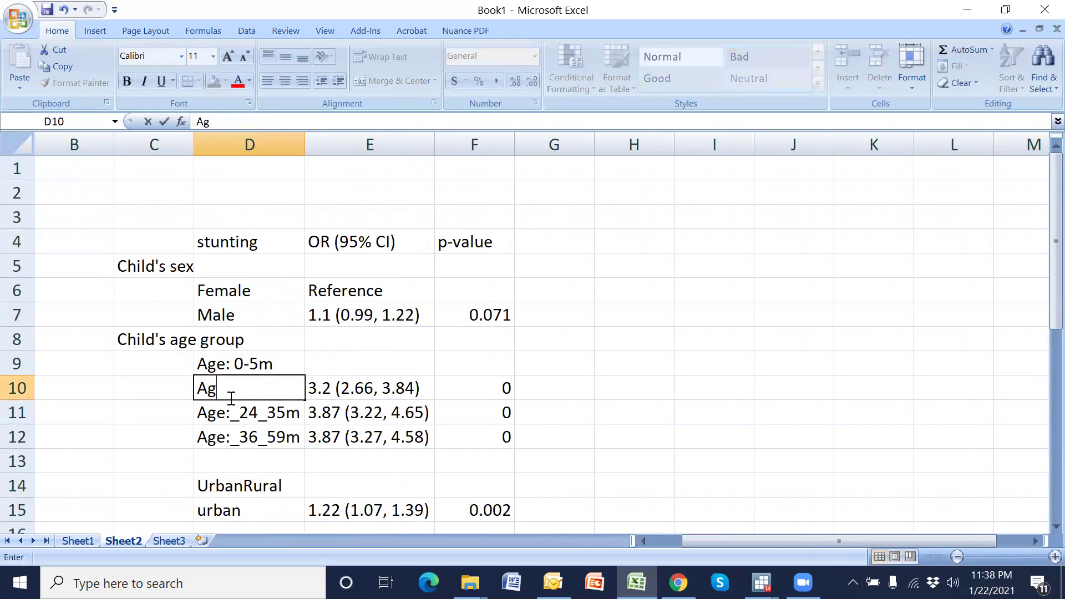
type("e:")
key("Return")
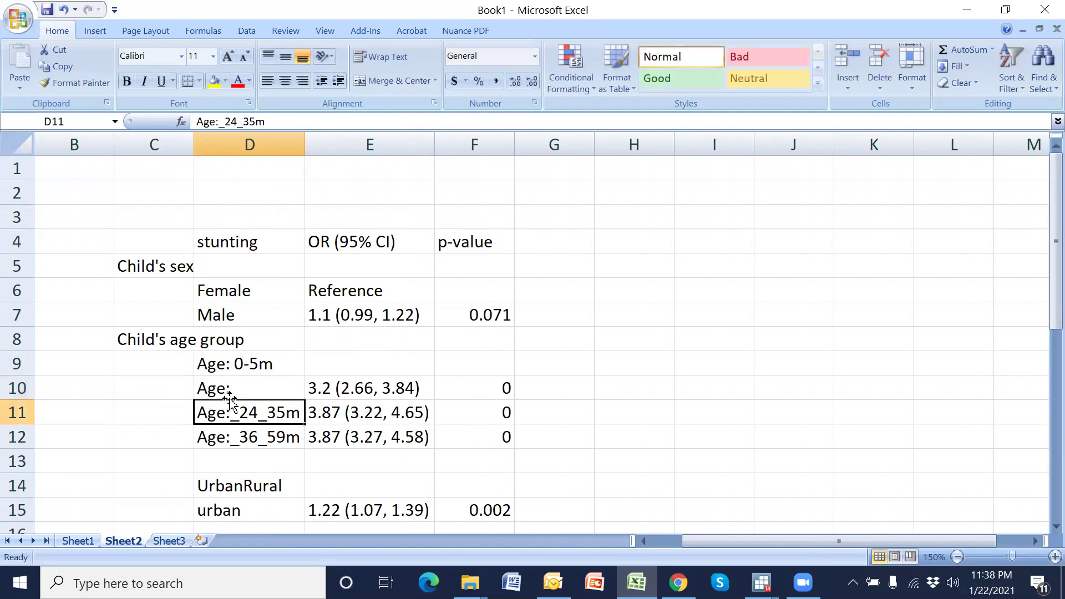
left_click(225, 389)
left_click_drag(305, 400, 305, 444)
- Correct the first age band in D9 to Age: 0-11m
double_click(244, 394)
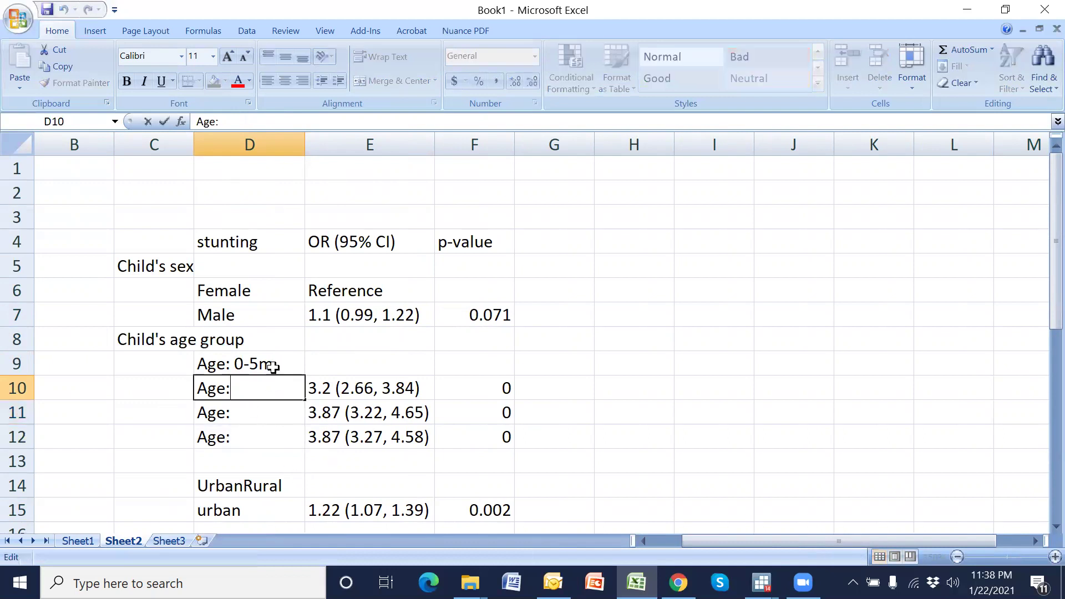
left_click(273, 452)
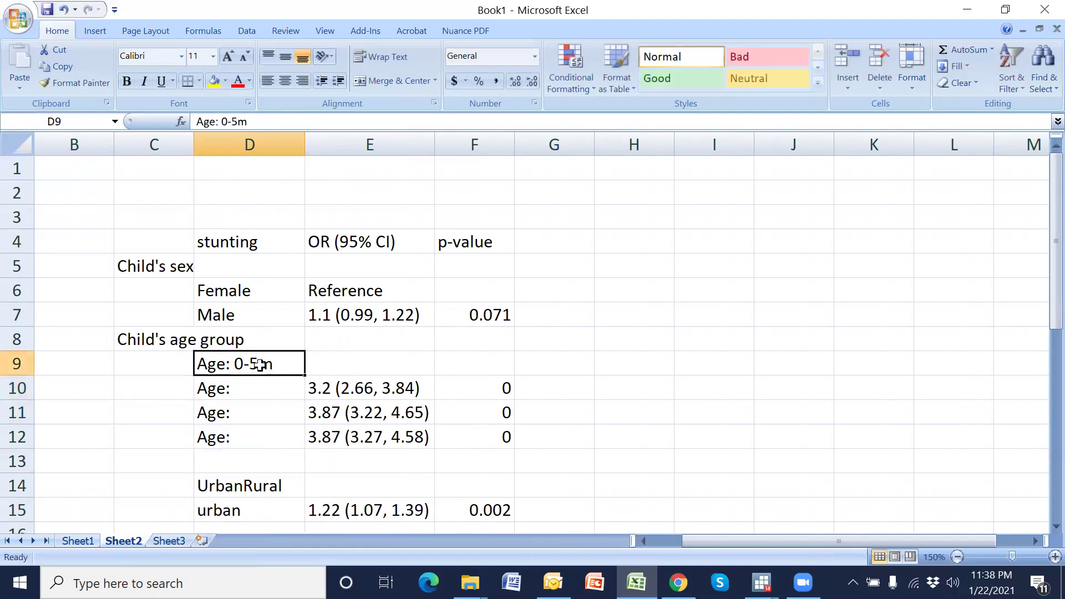
double_click(262, 364)
key("BackSpace")
type("11")
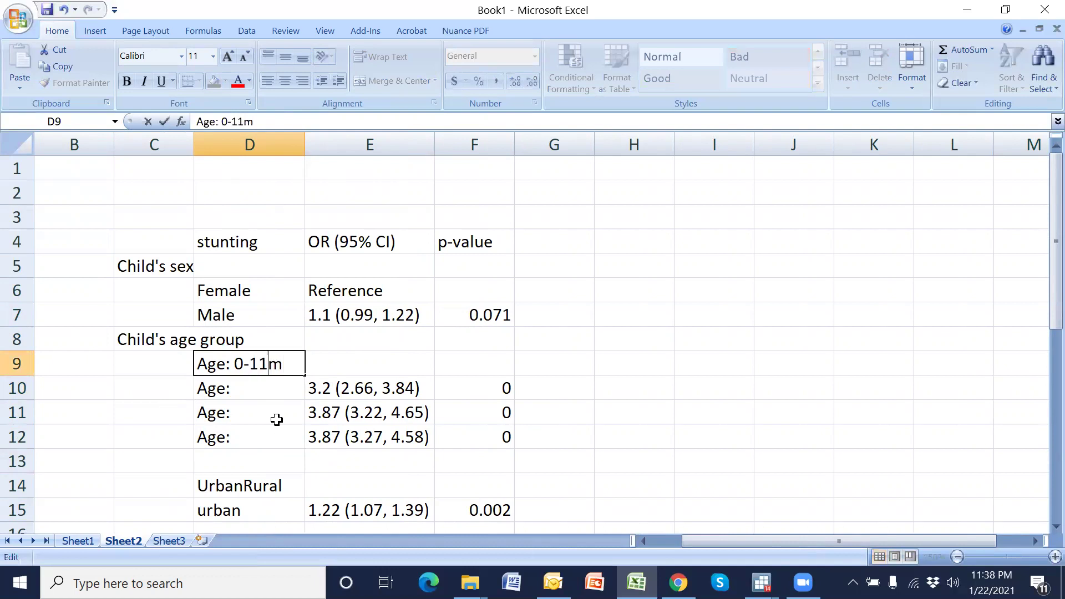
key("Return")
- Complete D10, D11 and D12 as Age: 12-23m, Age: 24-35m and Age: 36-59m
double_click(257, 385)
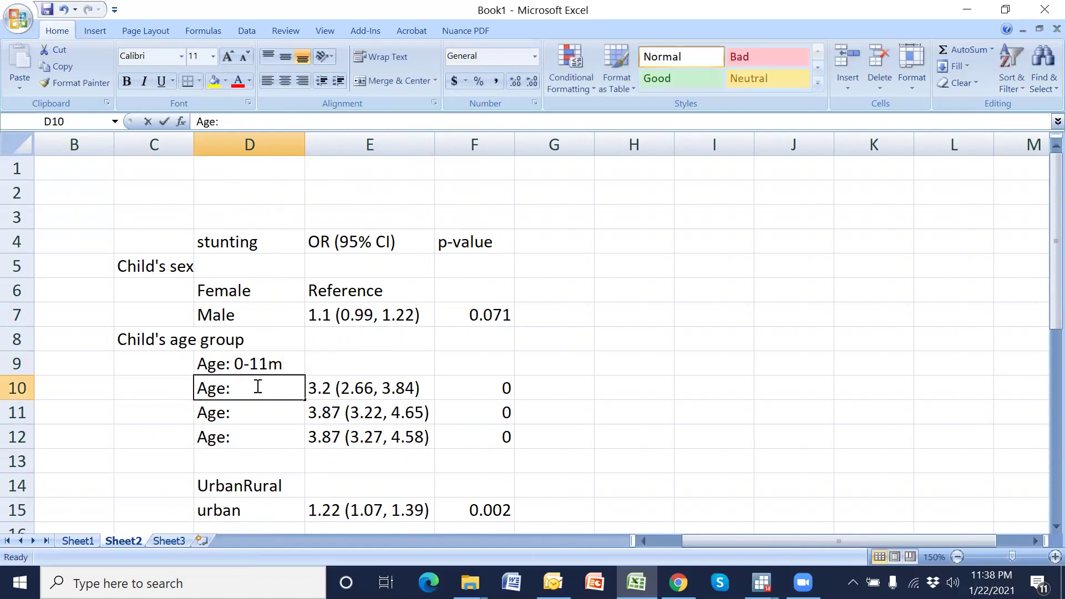
type("12-24m")
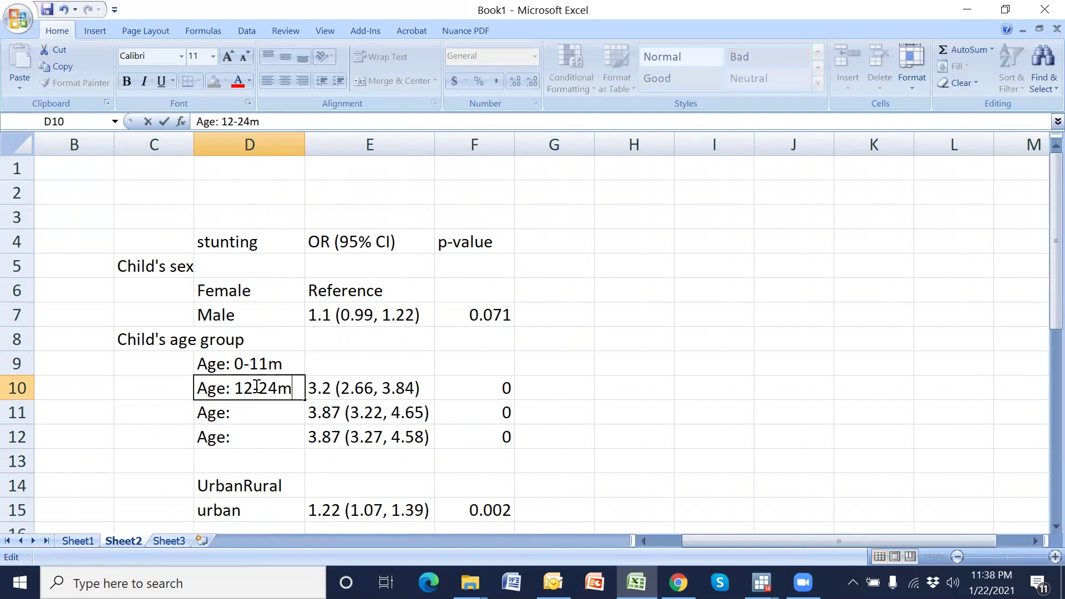
key("BackSpace")
key("BackSpace")
type("3m")
key("Return")
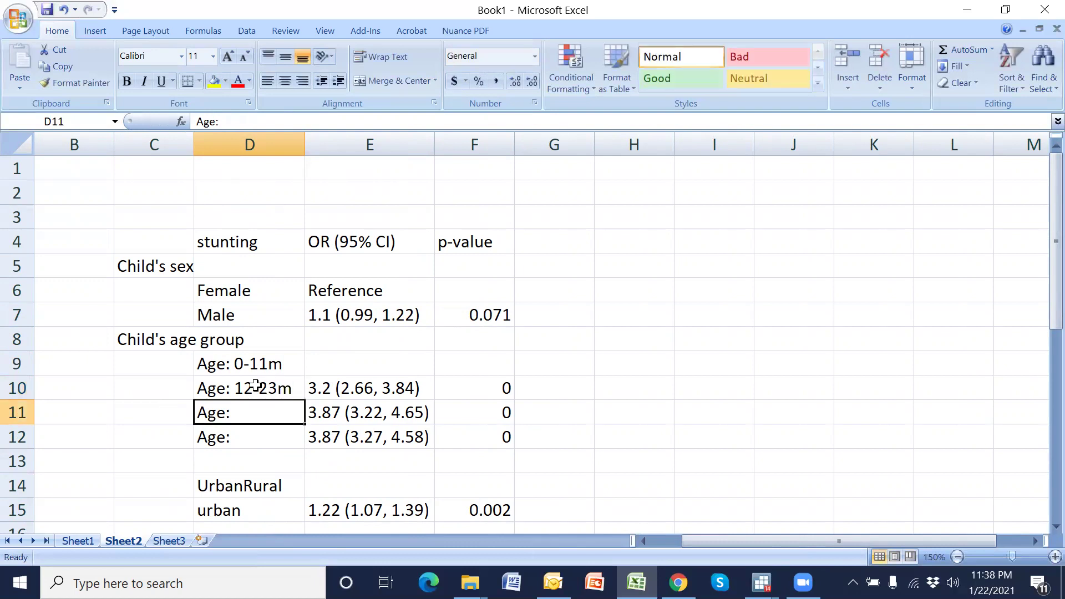
double_click(259, 421)
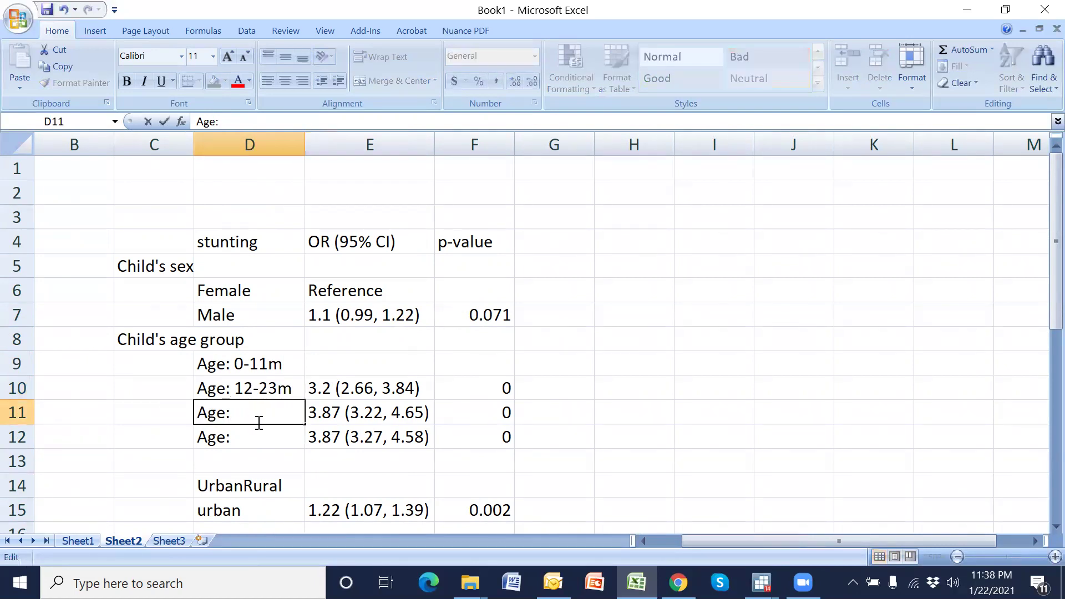
type("24-35m")
key("Return")
double_click(247, 438)
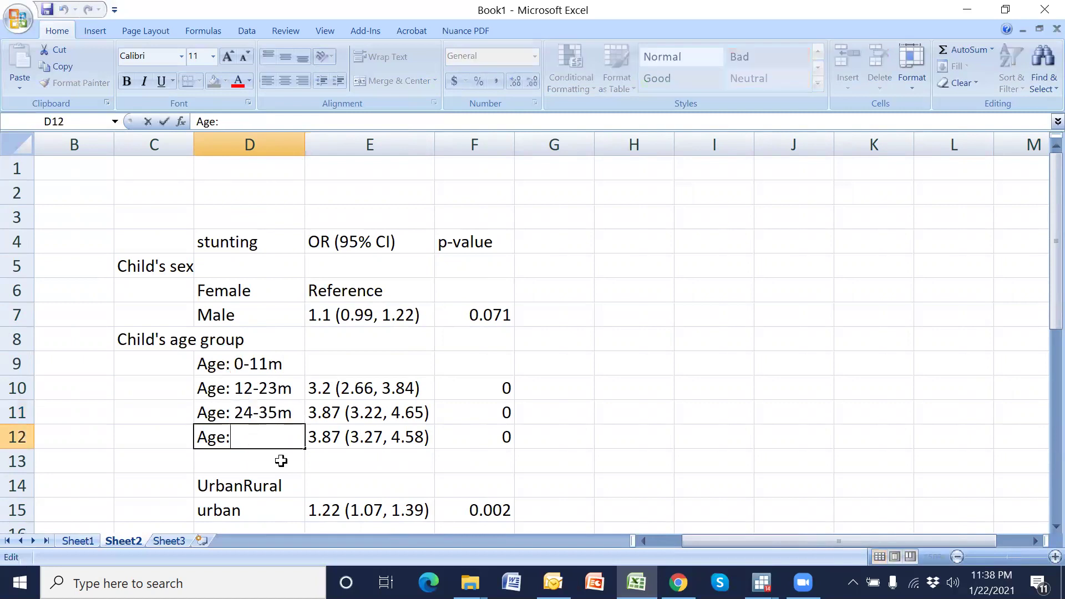
type("36-59m")
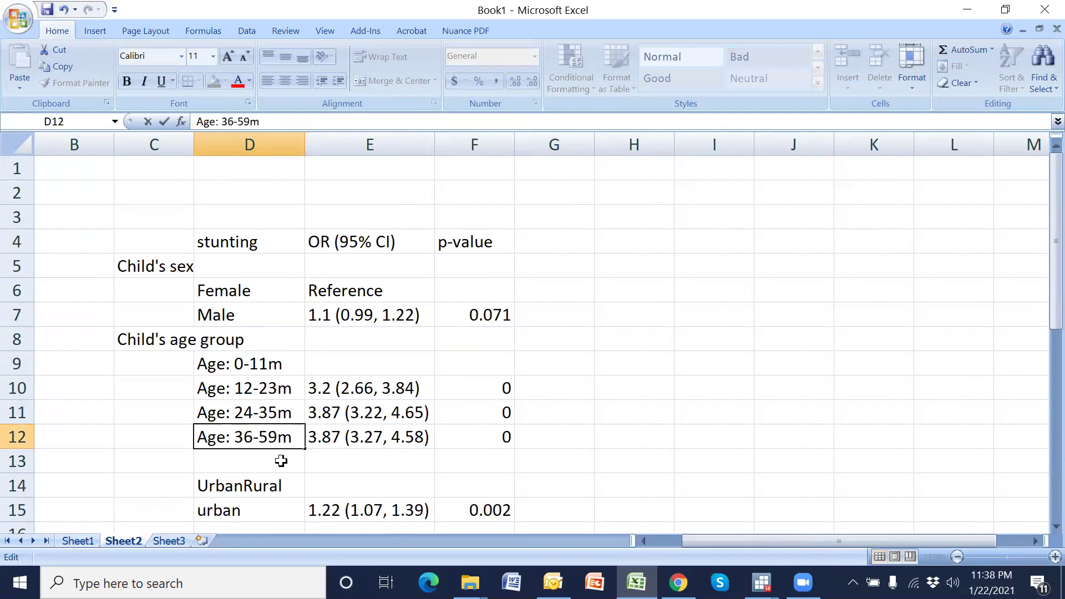
key("Return")
- Enter the heading Place of residence in C13
scroll(377, 444, "down", 3)
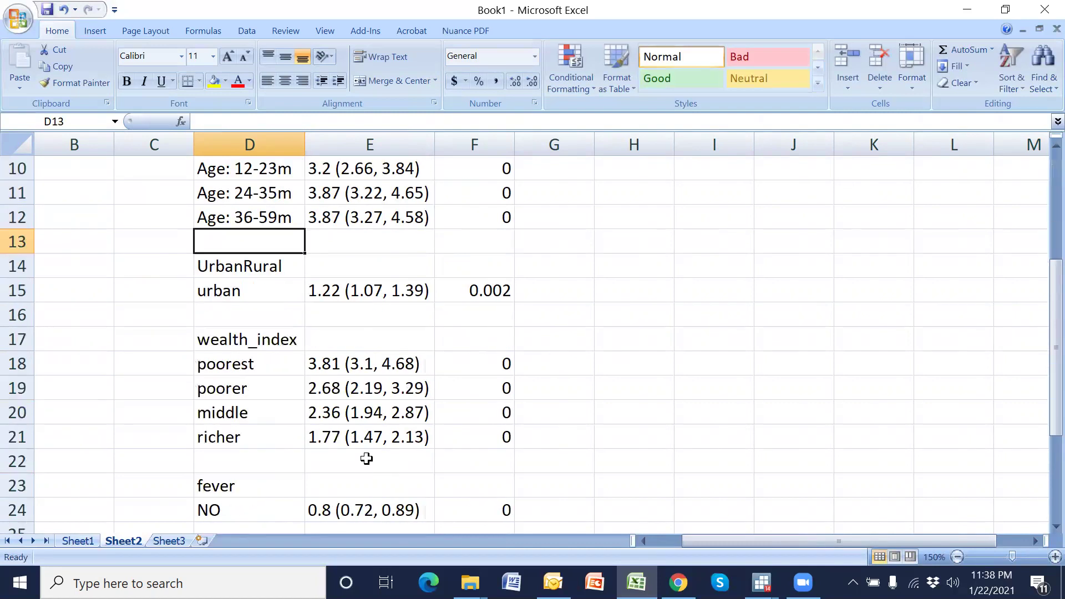
left_click(180, 245)
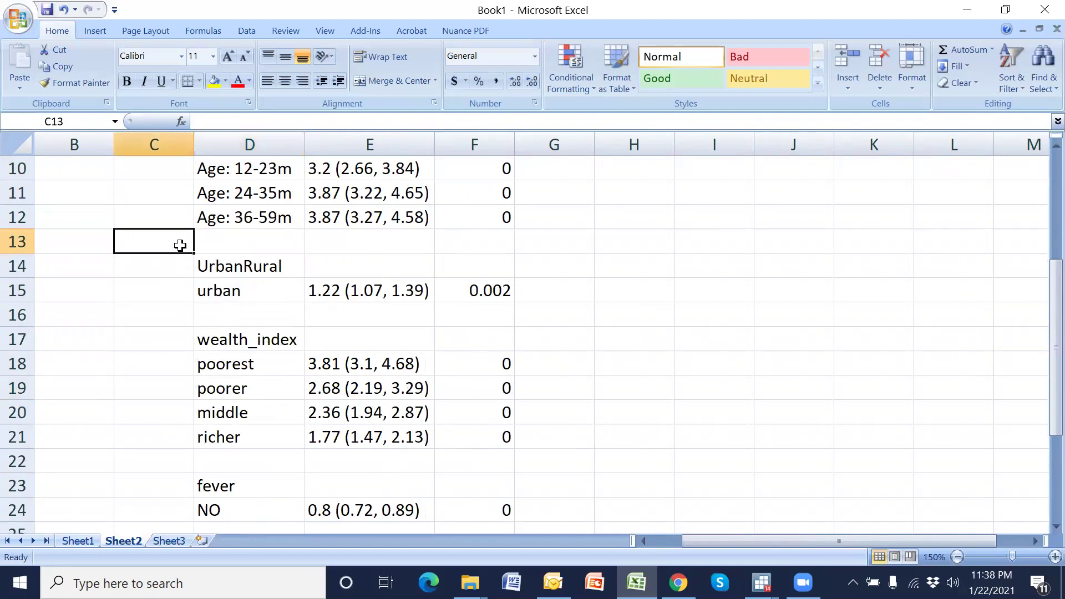
type("Place of resi")
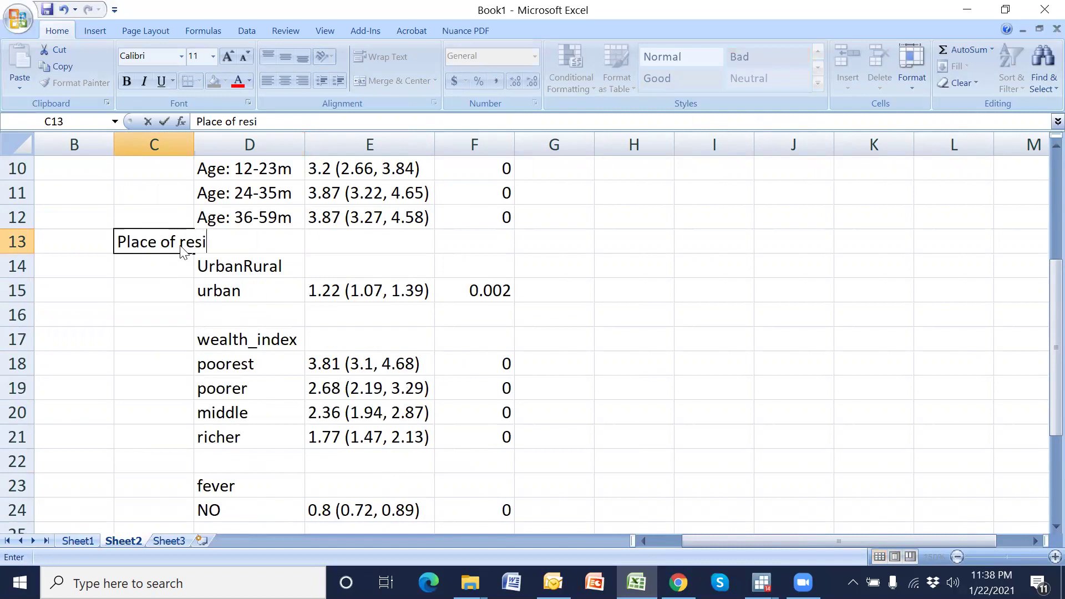
type("dence")
key("Return")
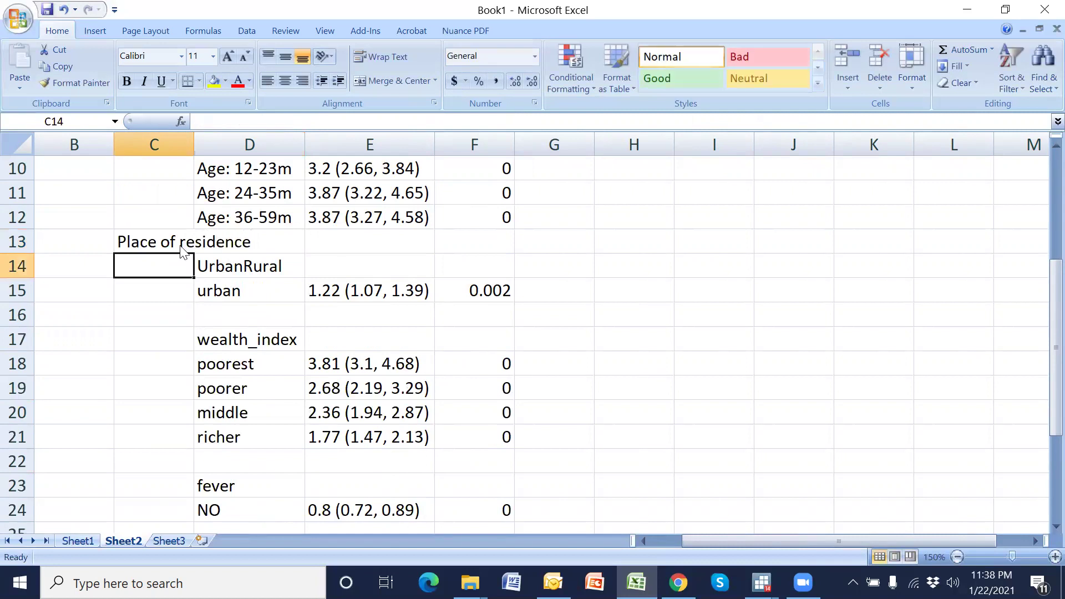
- Relabel D14 as Rural and capitalise D15 to Urban
left_click(214, 264)
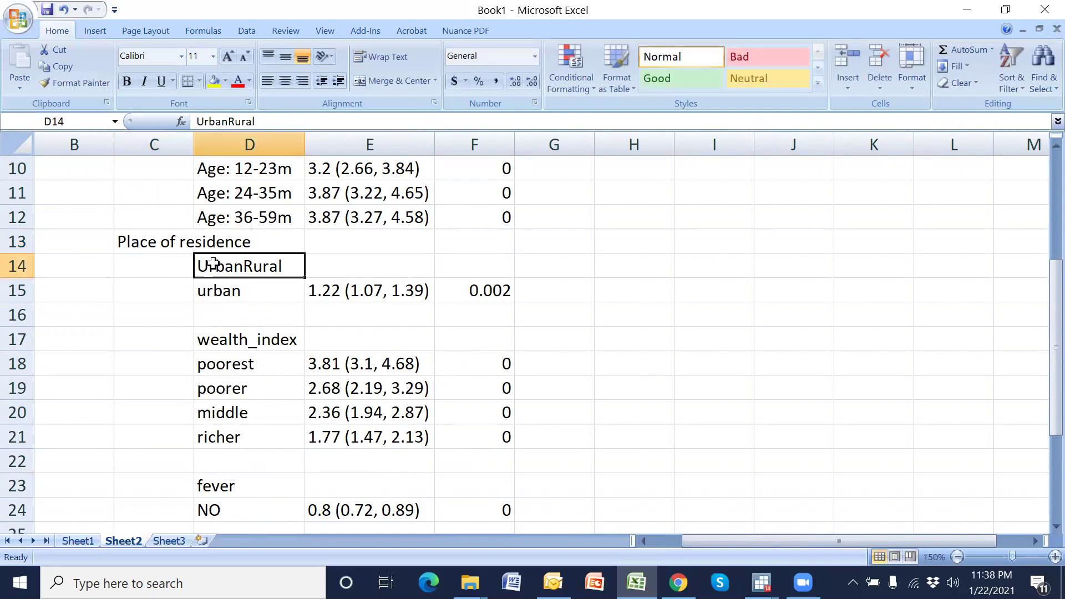
type("Rur")
key("Return")
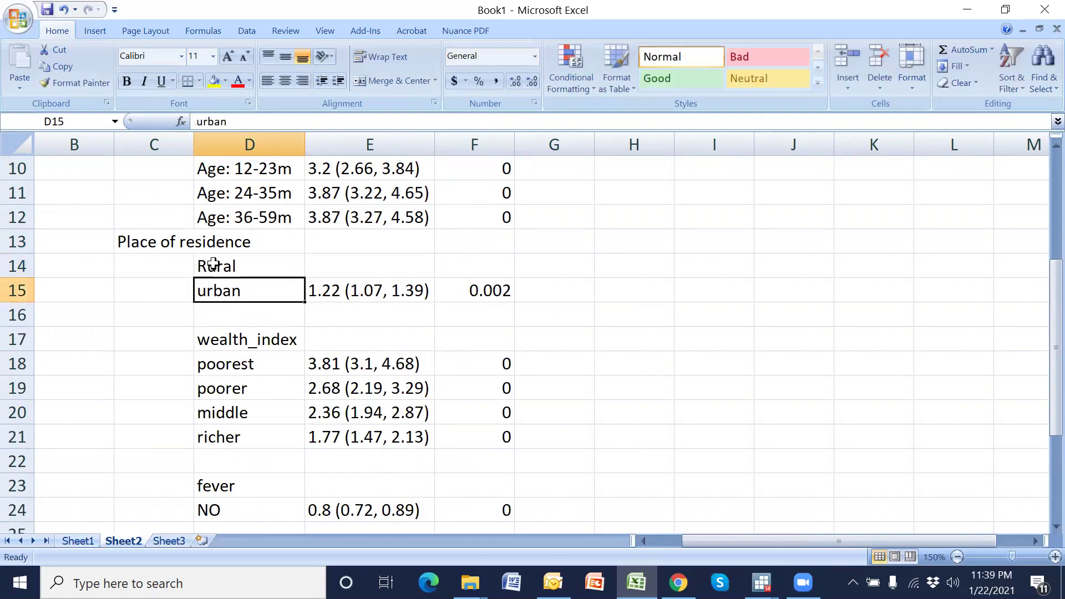
double_click(206, 291)
key("BackSpace")
type("U")
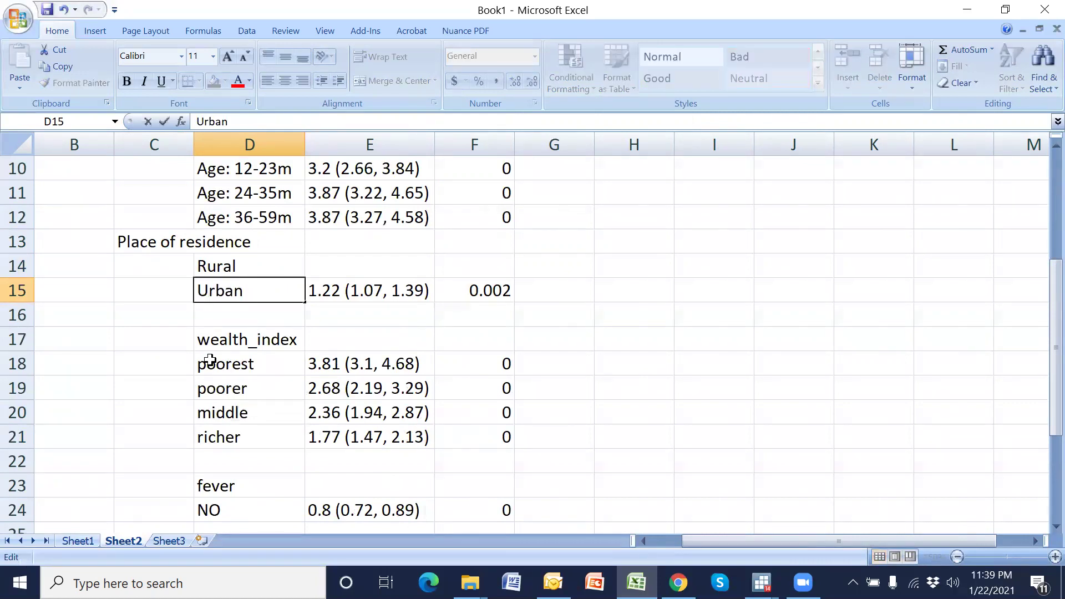
key("Return")
left_click(166, 317)
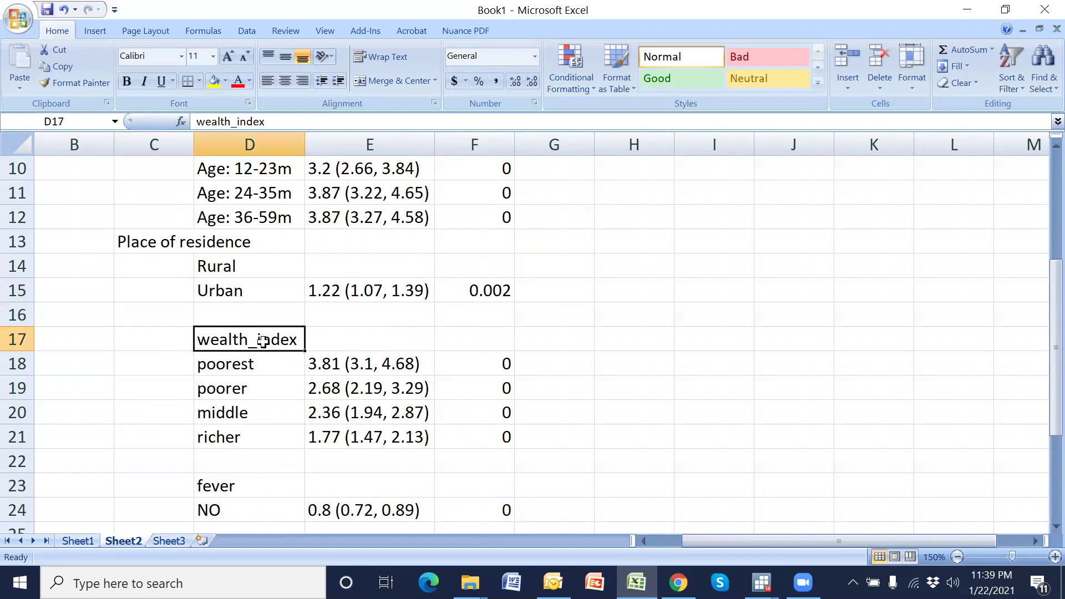
- Copy the wealth_index label to C16 and edit it to Wealth index
key("ctrl+c")
left_click(159, 324)
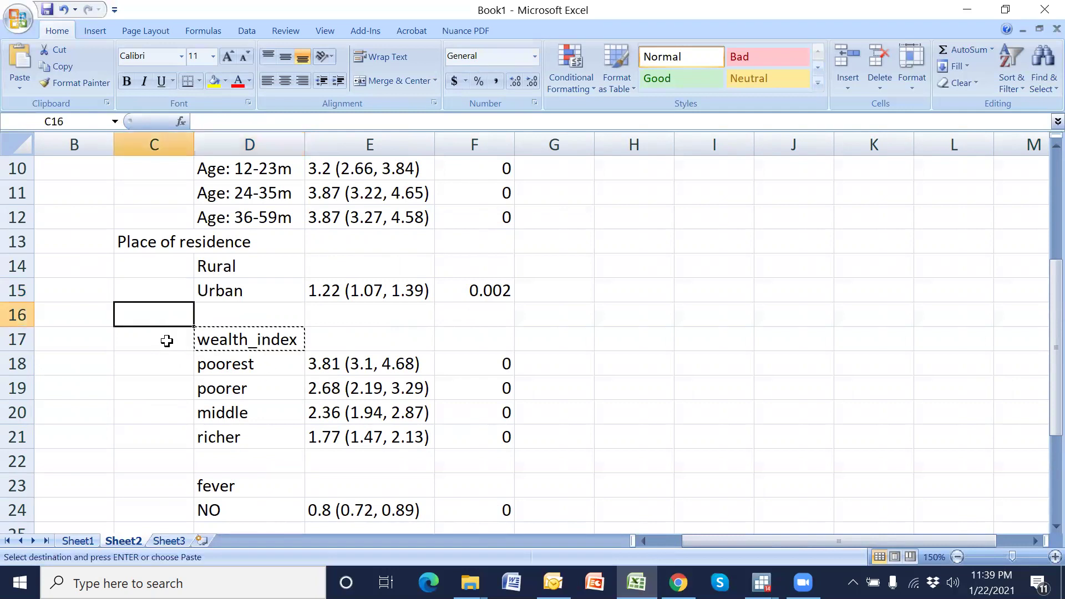
key("ctrl+v")
double_click(126, 316)
key("BackSpace")
type("W")
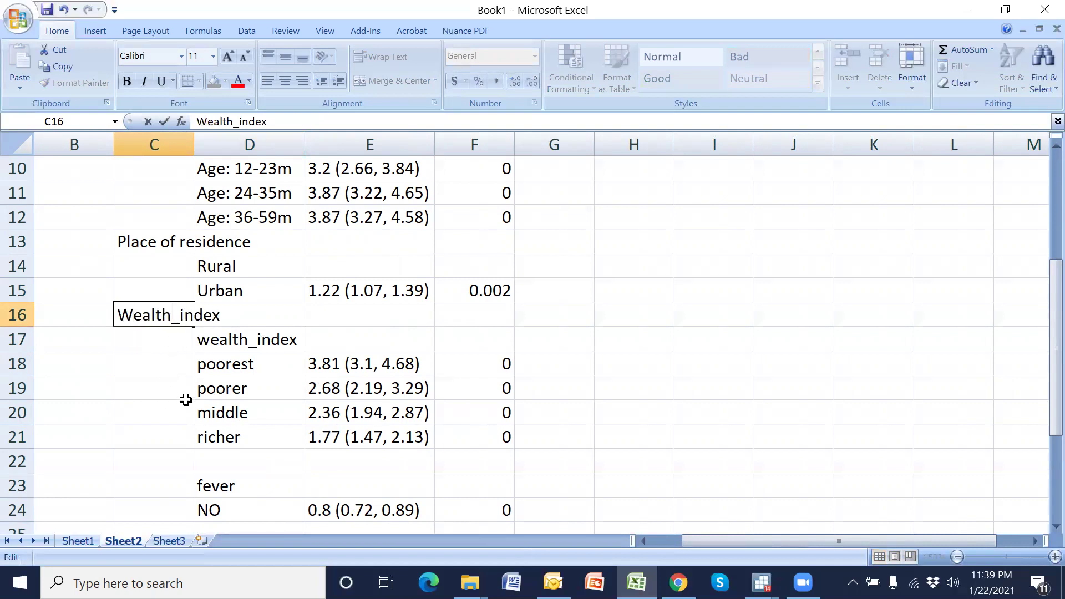
key("Right")
key("Right")
key("Right")
key("Right")
key("Right")
key("Right")
key("BackSpace")
key("Return")
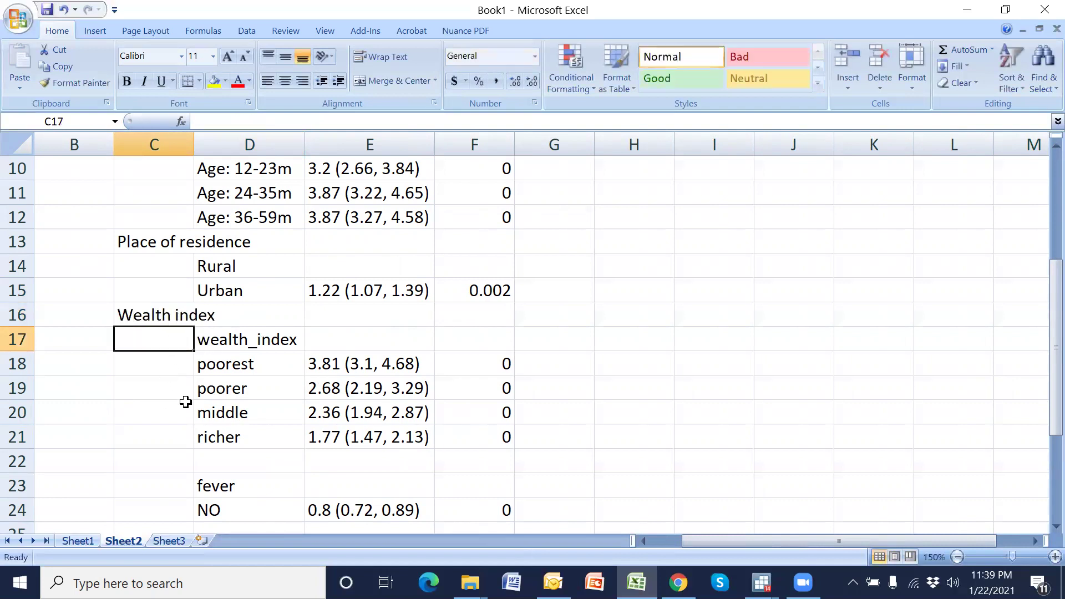
- Replace the wealth_index label in D17 with Richest
left_click(243, 364)
left_click(277, 388)
left_click(246, 415)
left_click(238, 440)
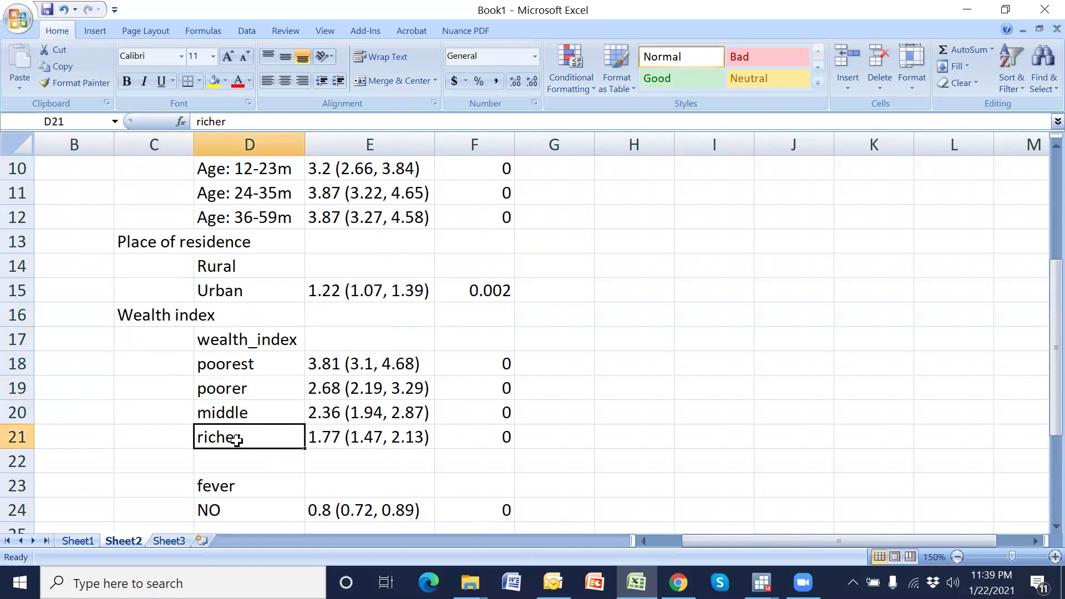
left_click(236, 341)
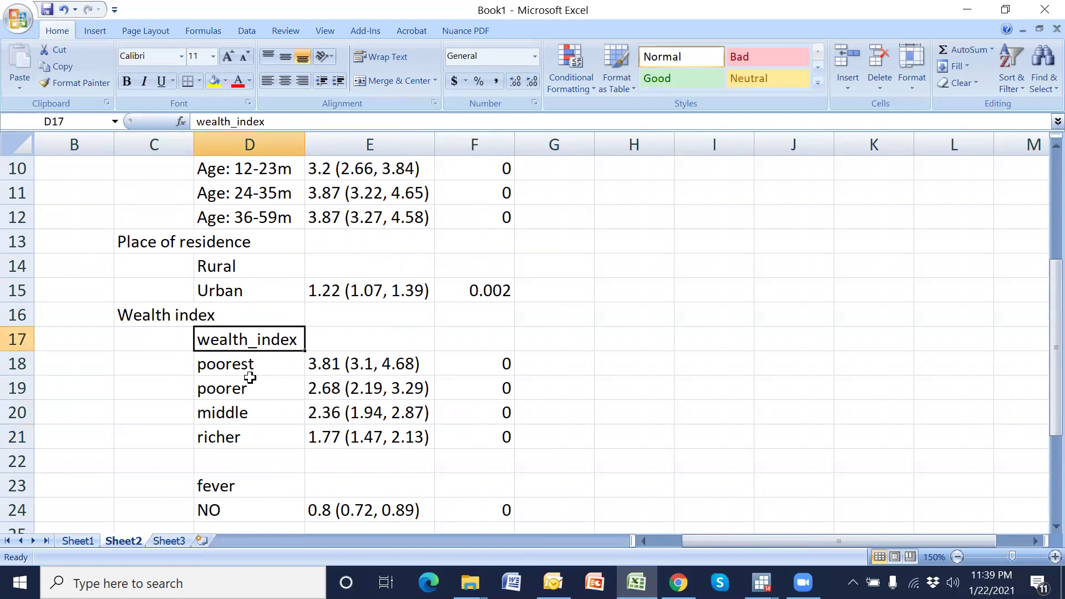
type("Ri")
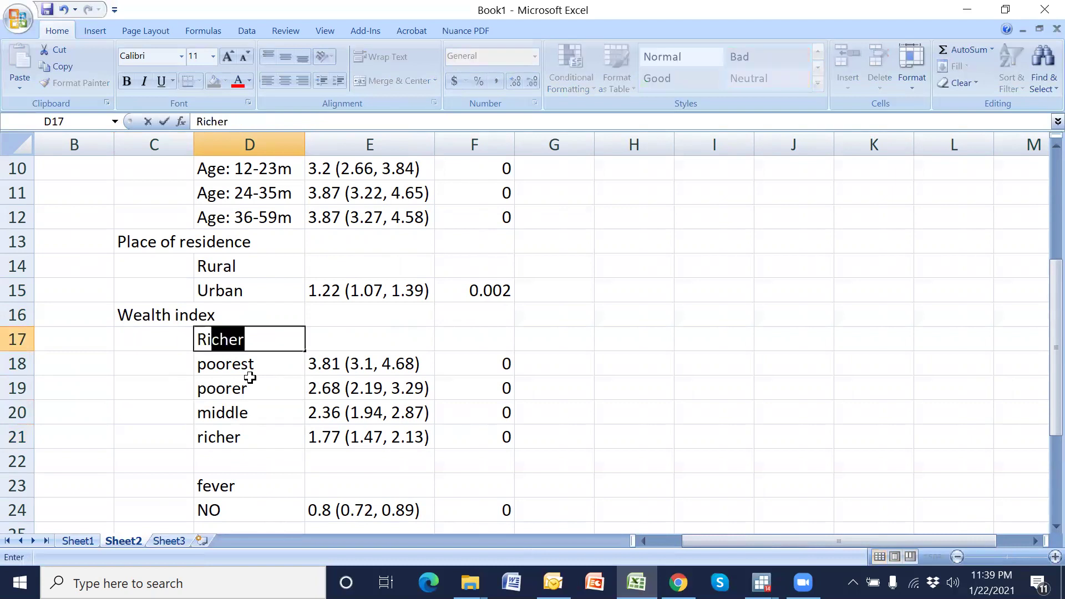
type("chest")
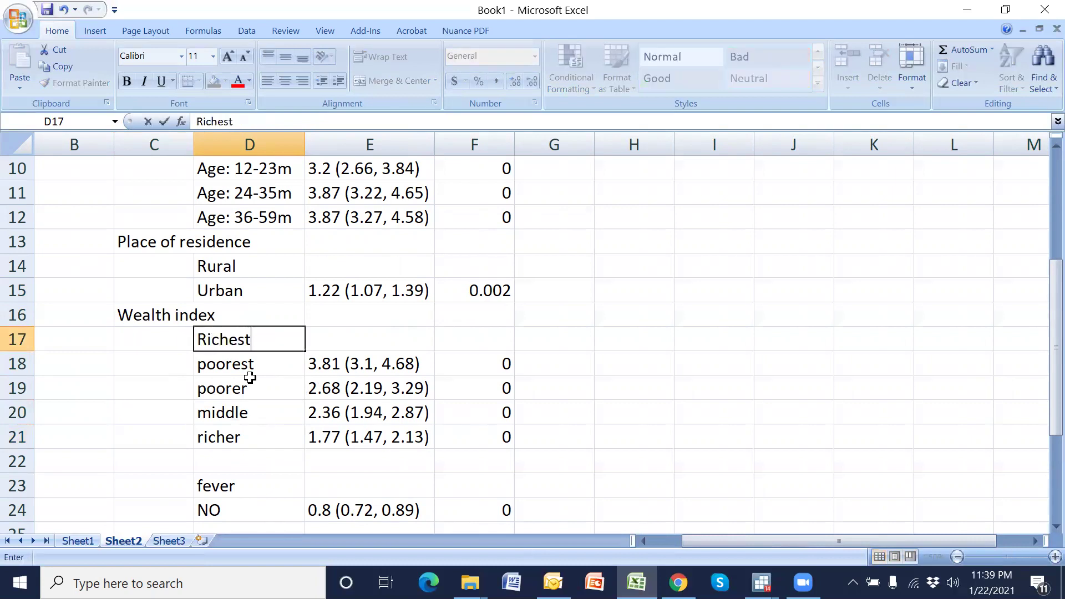
key("Return")
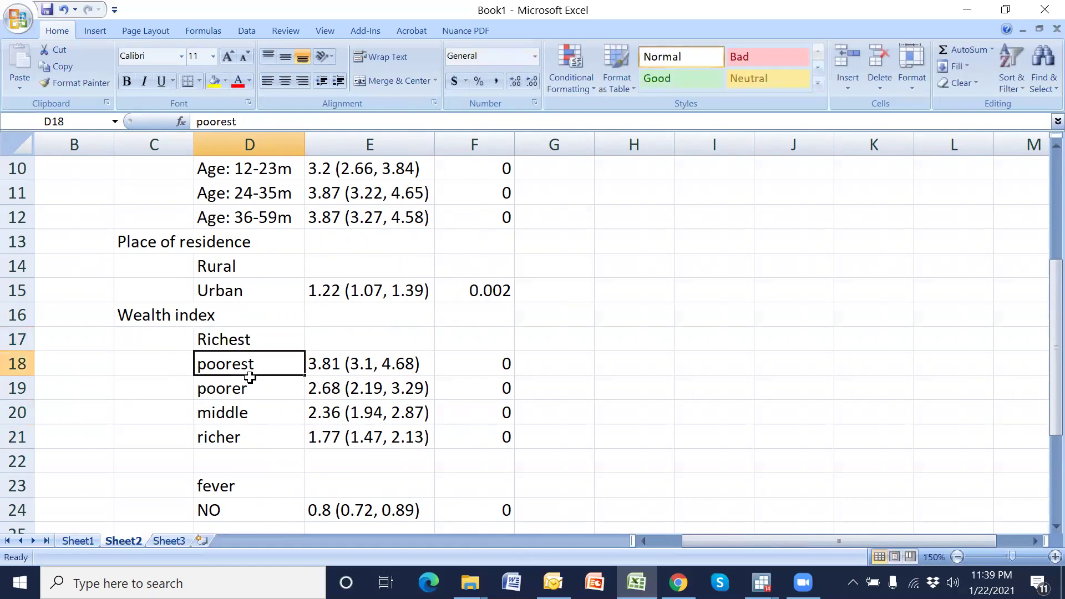
- Capitalise the poorest and poorer labels to Poorest and Poorer
double_click(205, 364)
key("BackSpace")
type("P")
key("Return")
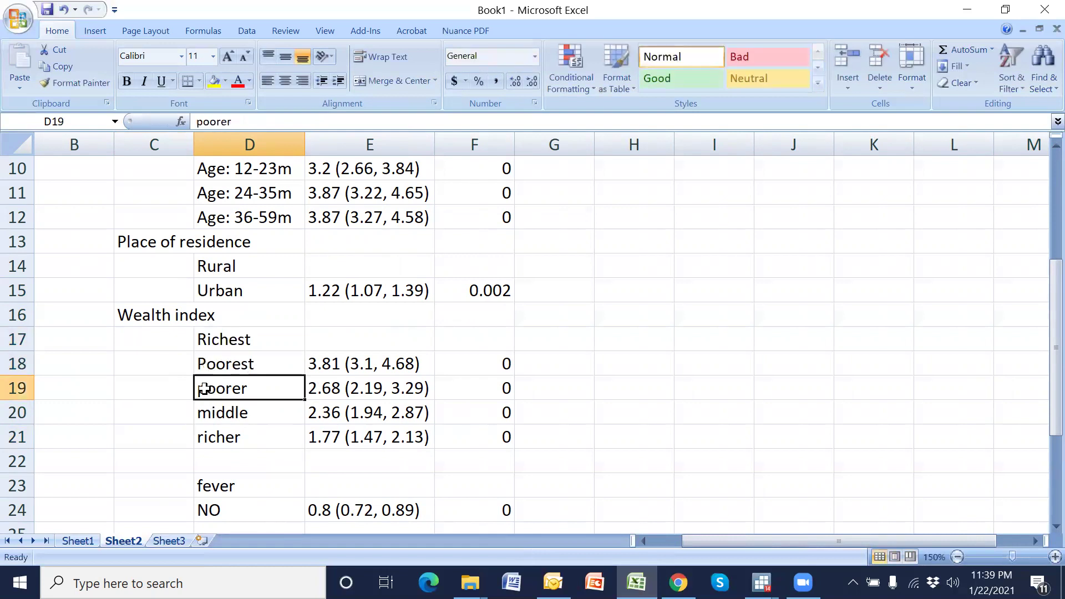
double_click(204, 390)
key("BackSpace")
type("P")
key("Return")
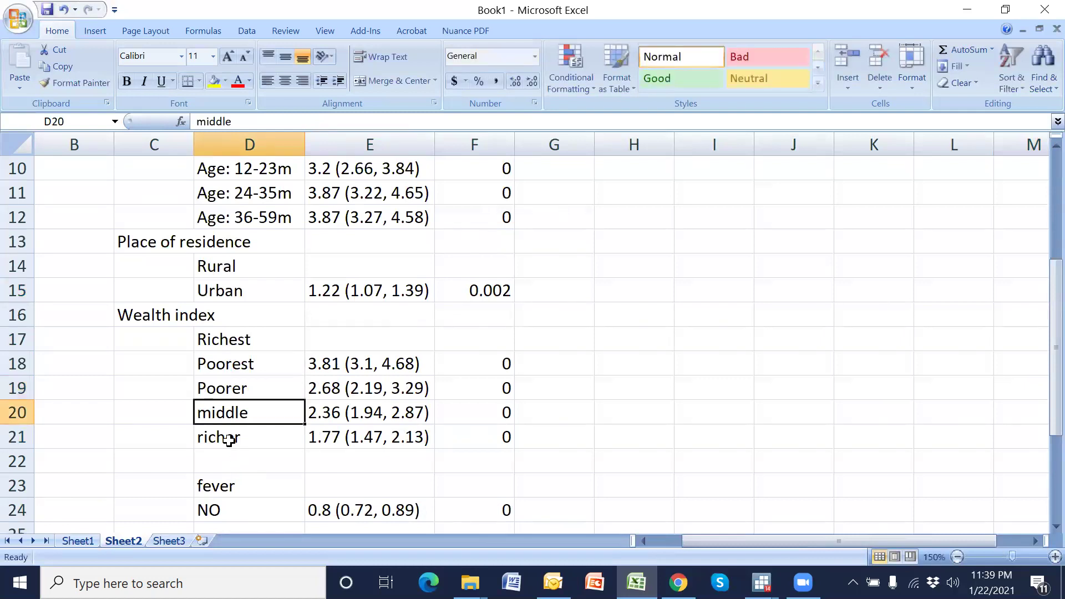
- Capitalise the middle and richer labels to Middle and Richer
double_click(209, 412)
key("BackSpace")
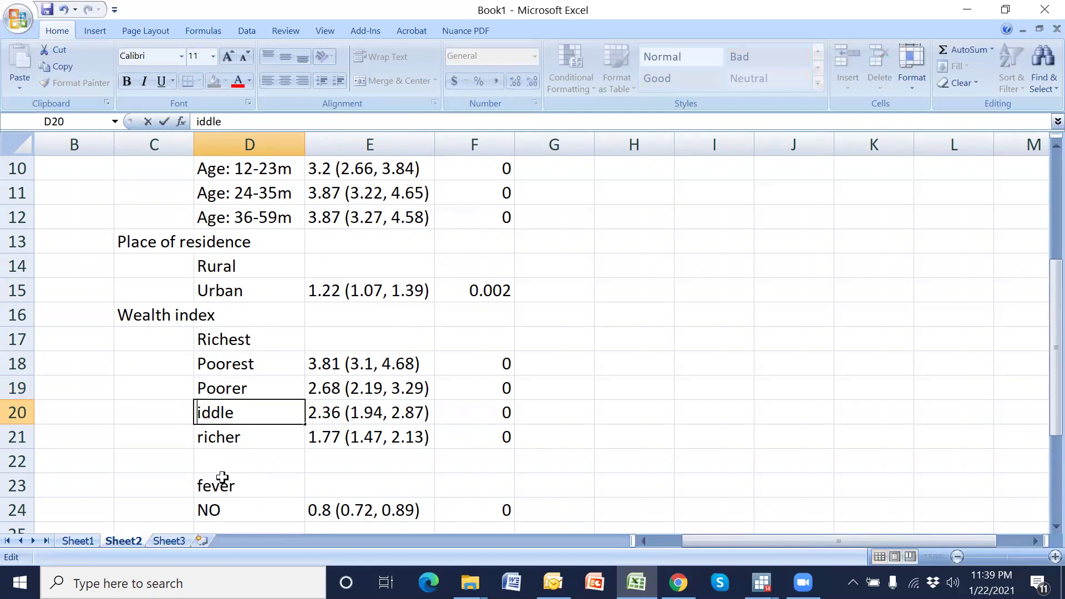
type("M")
key("Return")
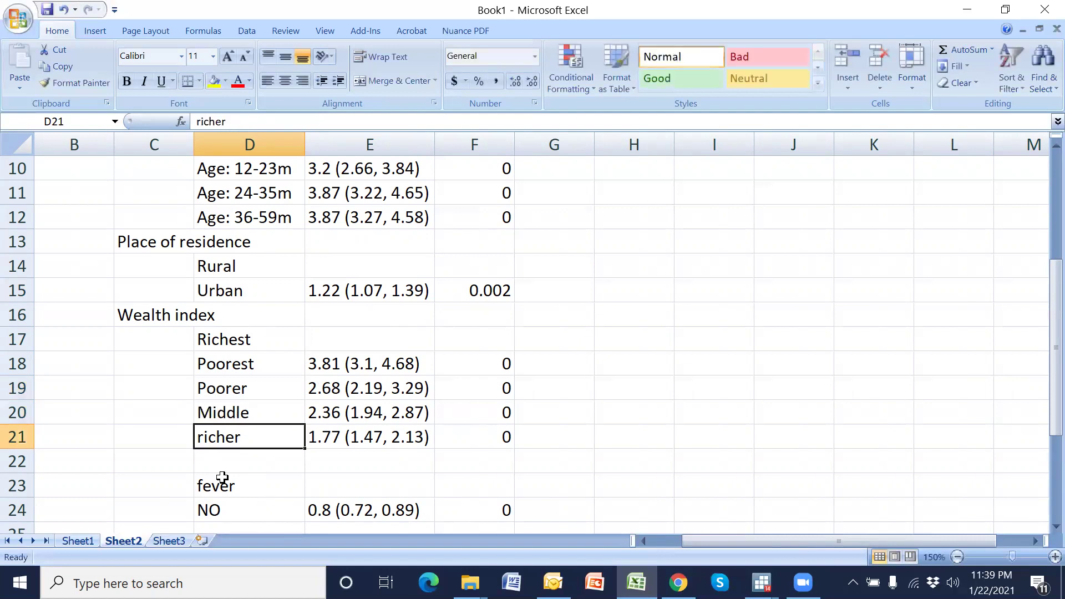
double_click(201, 437)
key("BackSpace")
type("R")
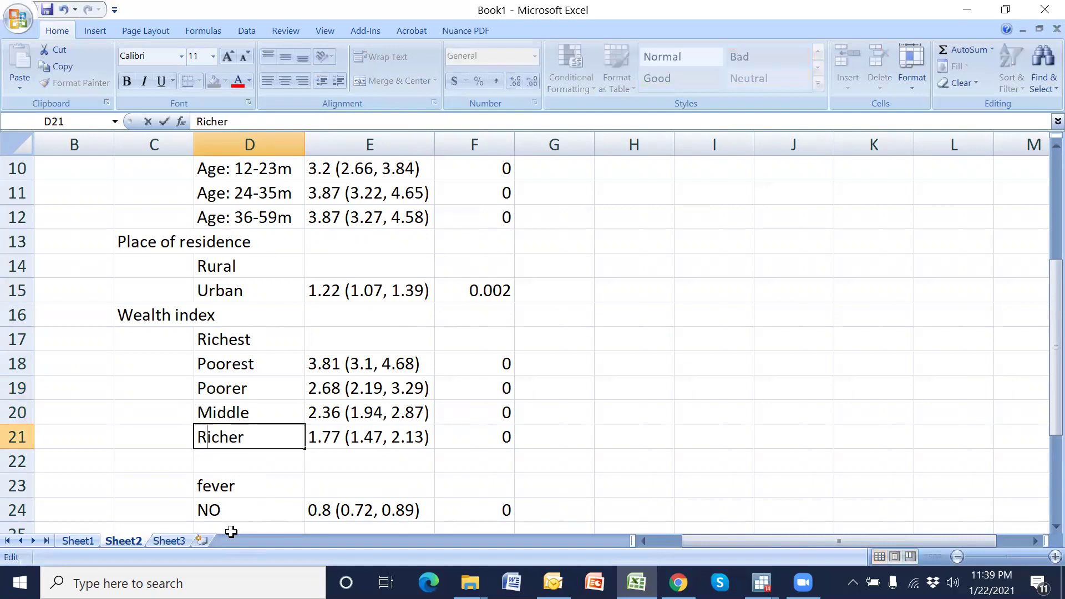
key("Return")
scroll(348, 499, "down", 1)
- Add the 'Having fever' heading and relabel its first level 'Yes'
scroll(348, 499, "down", 1)
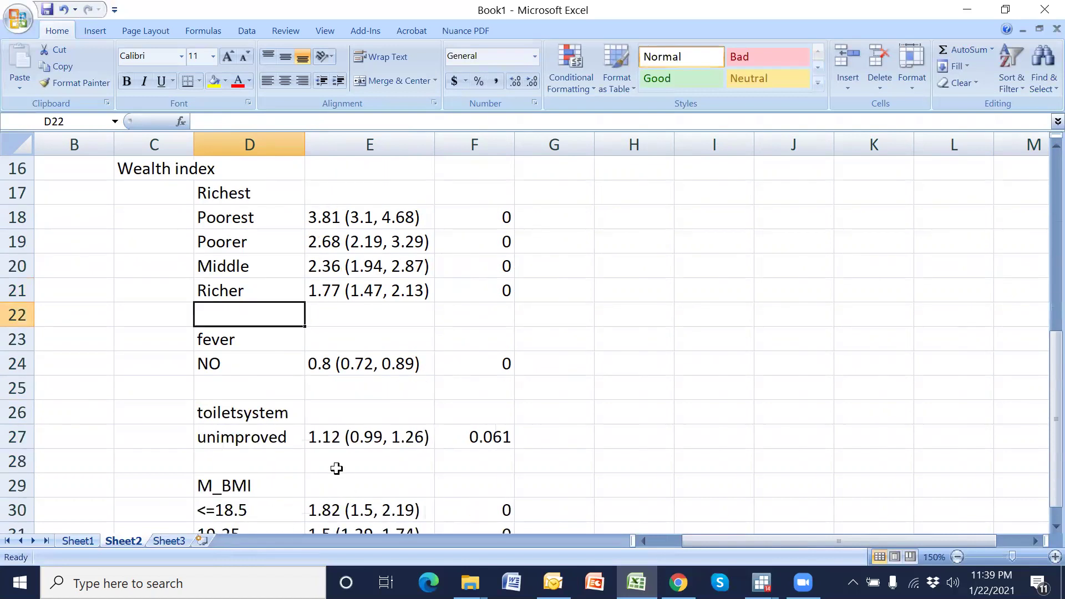
left_click(186, 315)
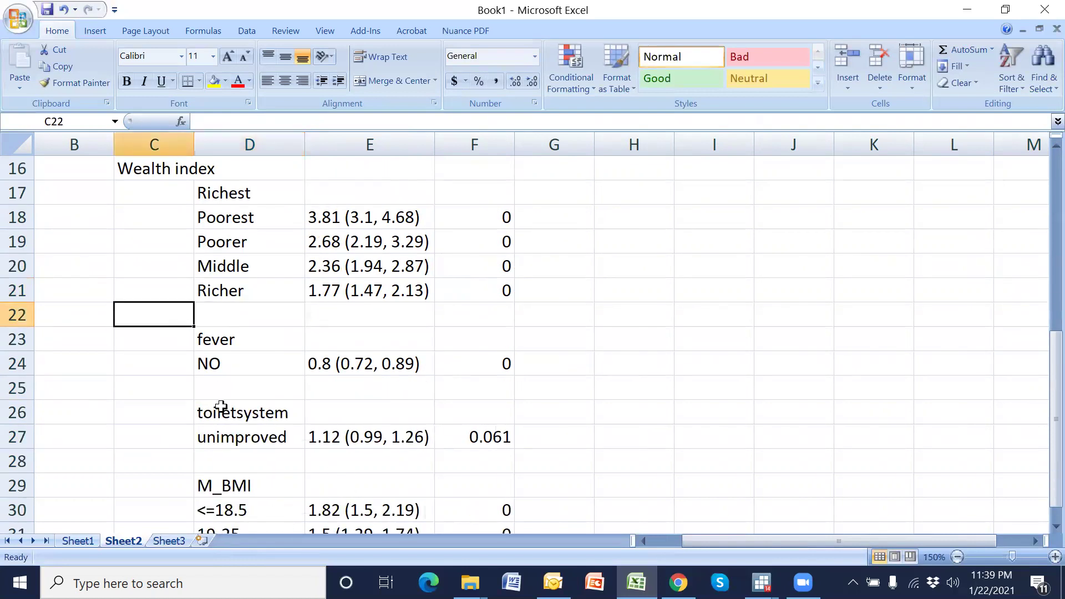
type("Having fe")
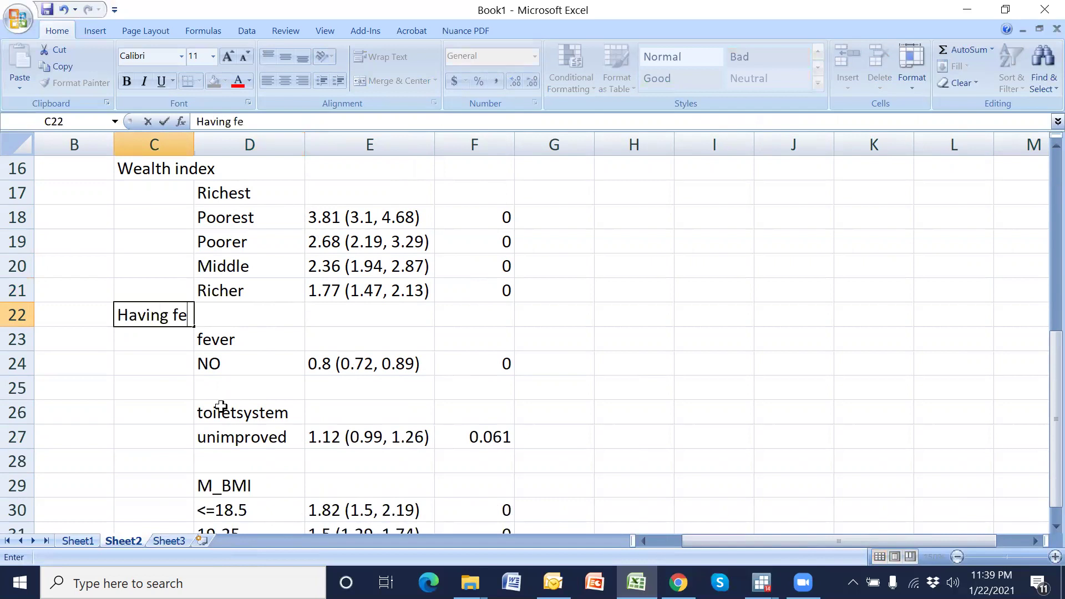
type("ver")
key("Return")
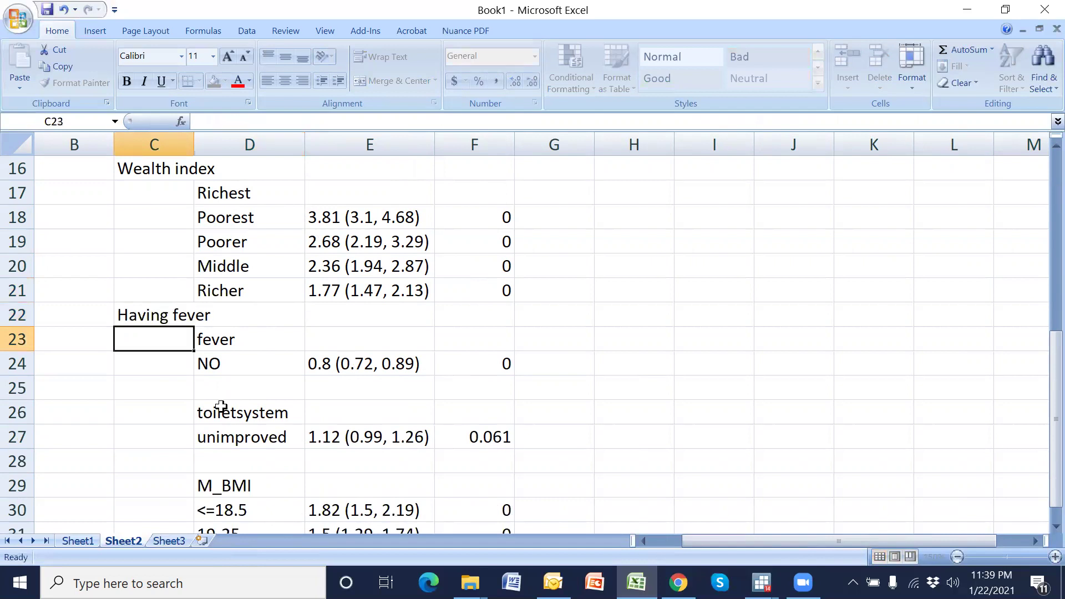
left_click(238, 343)
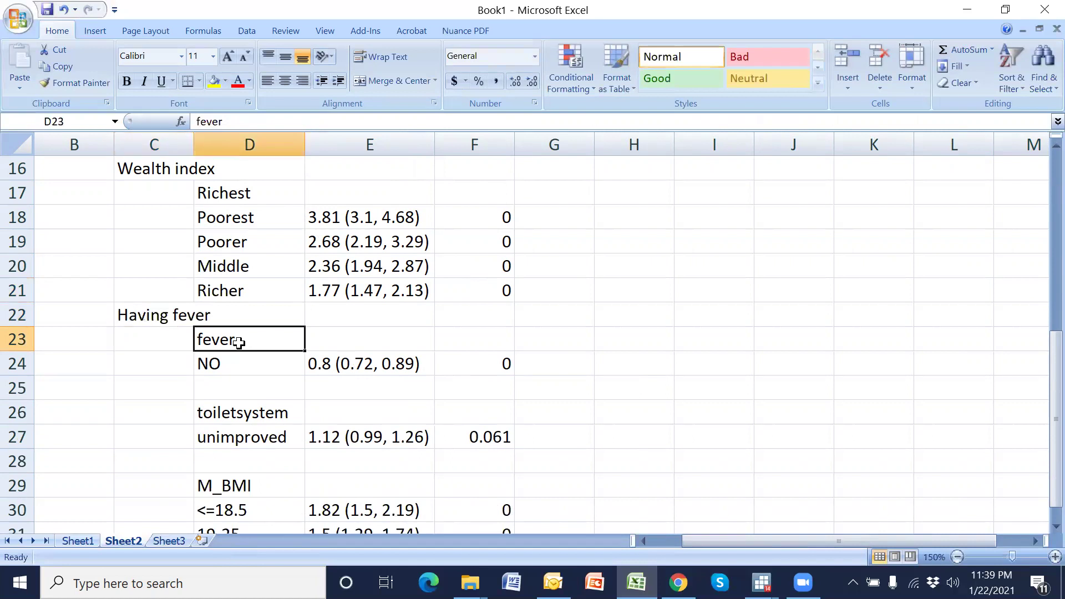
type("Yes")
key("Return")
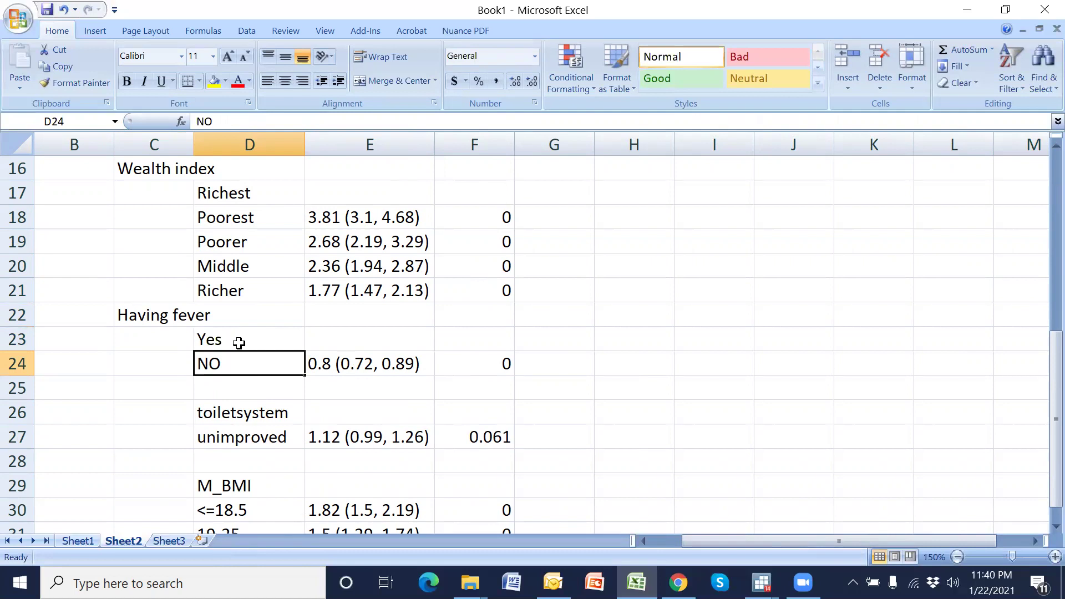
- Enter 'Type of toilet' as the category label in C25
left_click(162, 390)
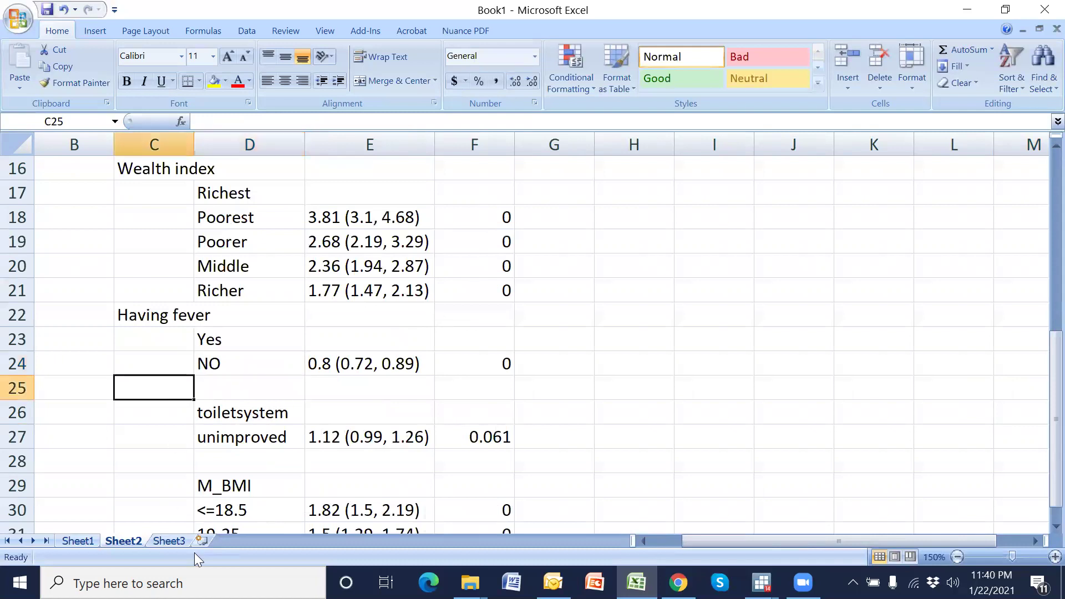
type("Type ")
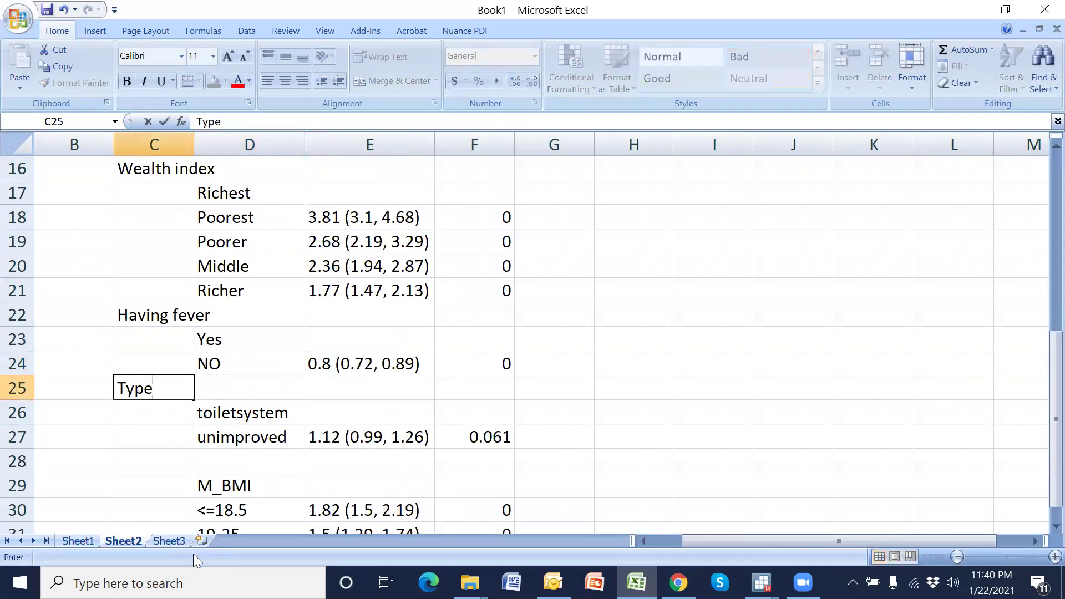
type("of toil")
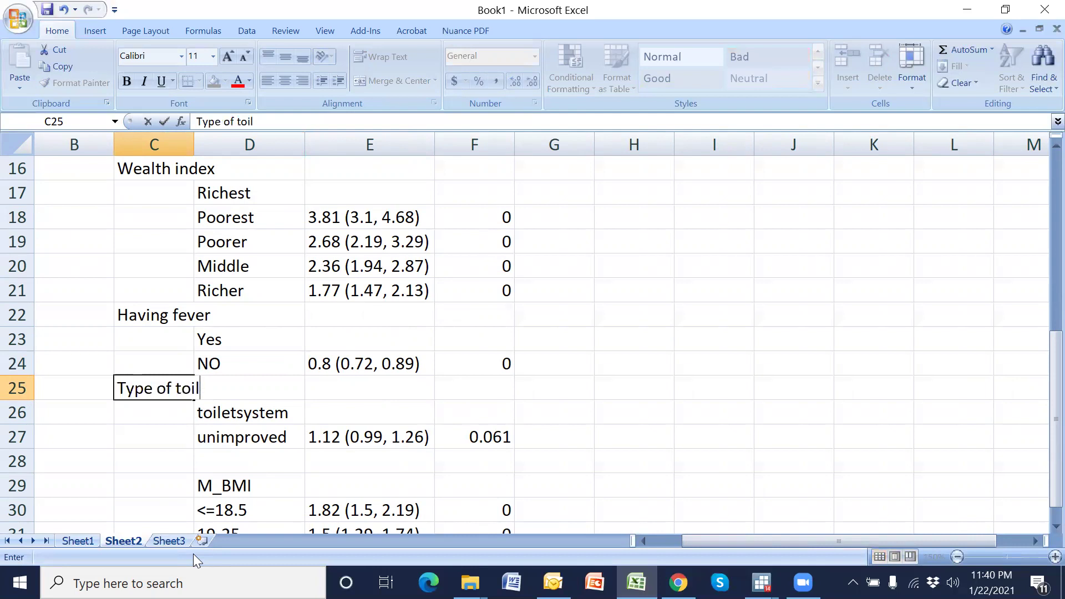
type("et")
key("Return")
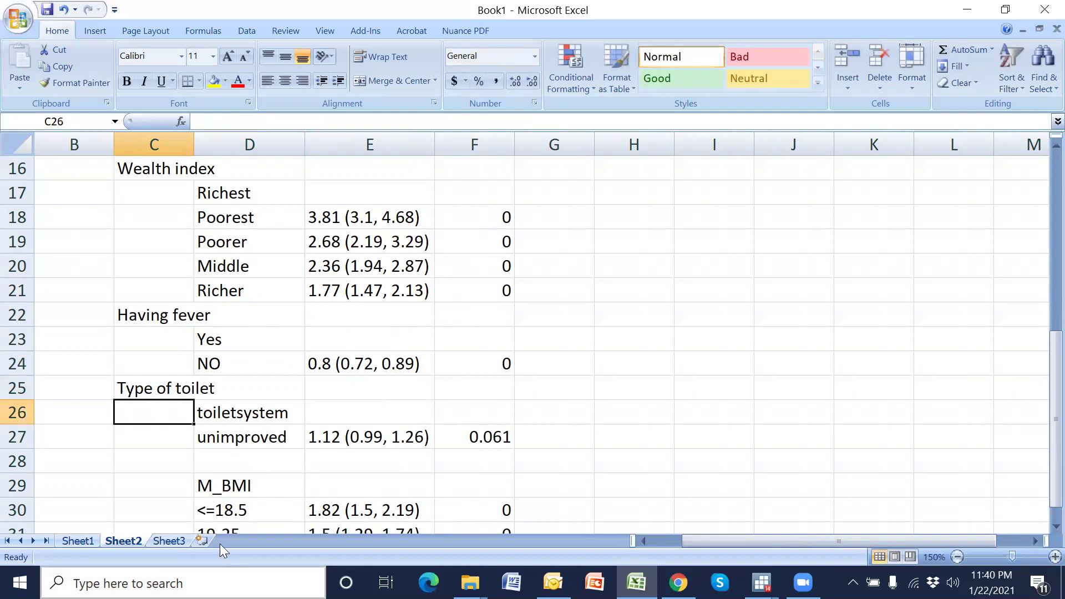
- Relabel the toilet levels 'Improved' in D26 and 'Unimproved' in D27
left_click(233, 443)
key("ctrl+c")
left_click(239, 416)
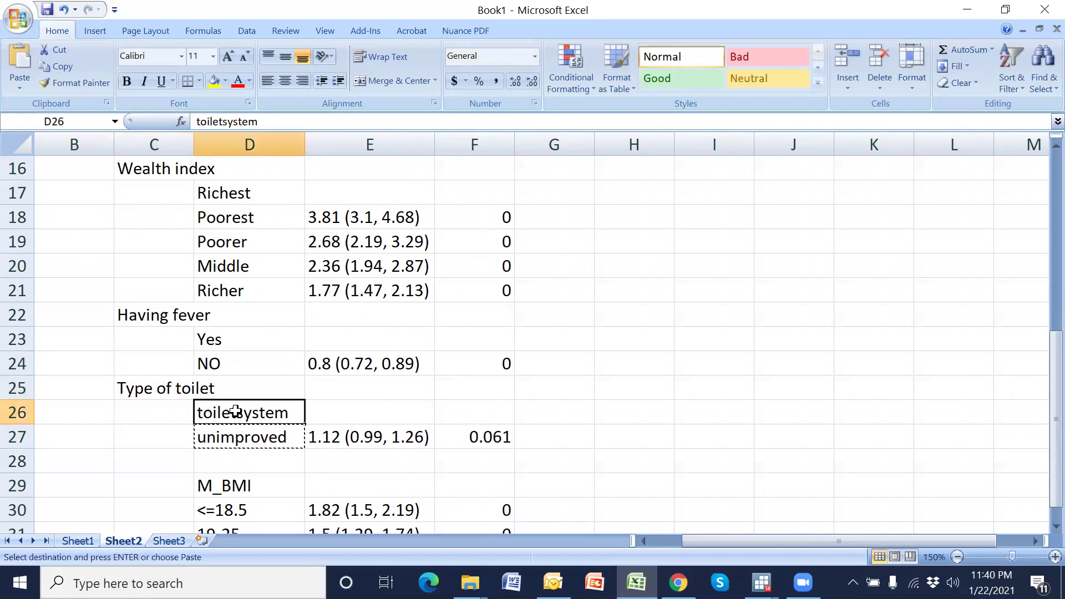
key("ctrl+v")
double_click(221, 412)
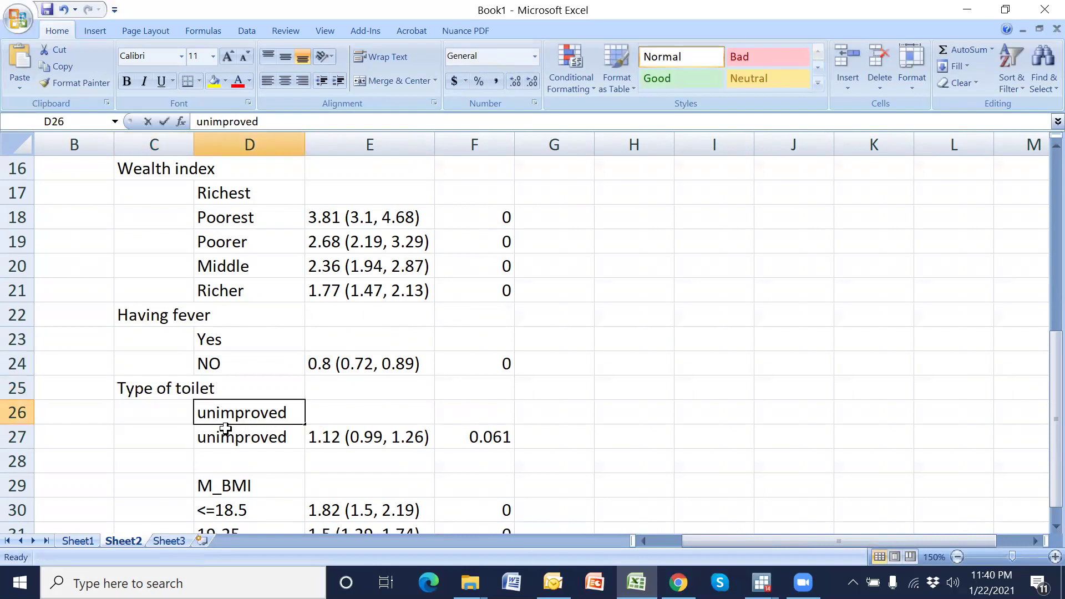
key("BackSpace")
key("BackSpace")
key("BackSpace")
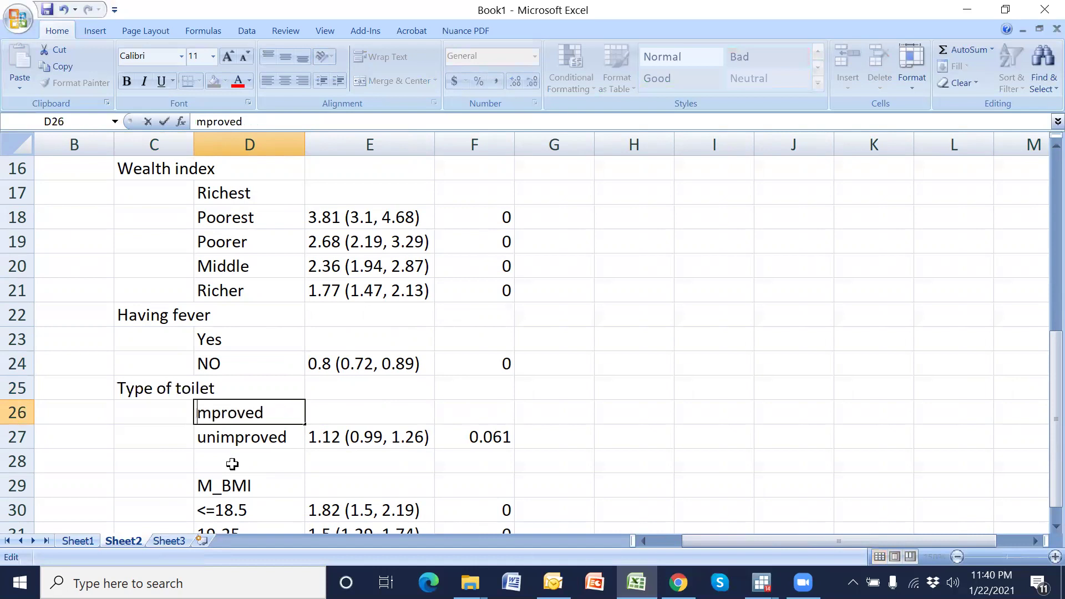
type("I")
key("Return")
double_click(203, 437)
key("BackSpace")
type("U")
key("Return")
- Enter 'Maternal BMI' as the category label in C28
scroll(203, 477, "down", 2)
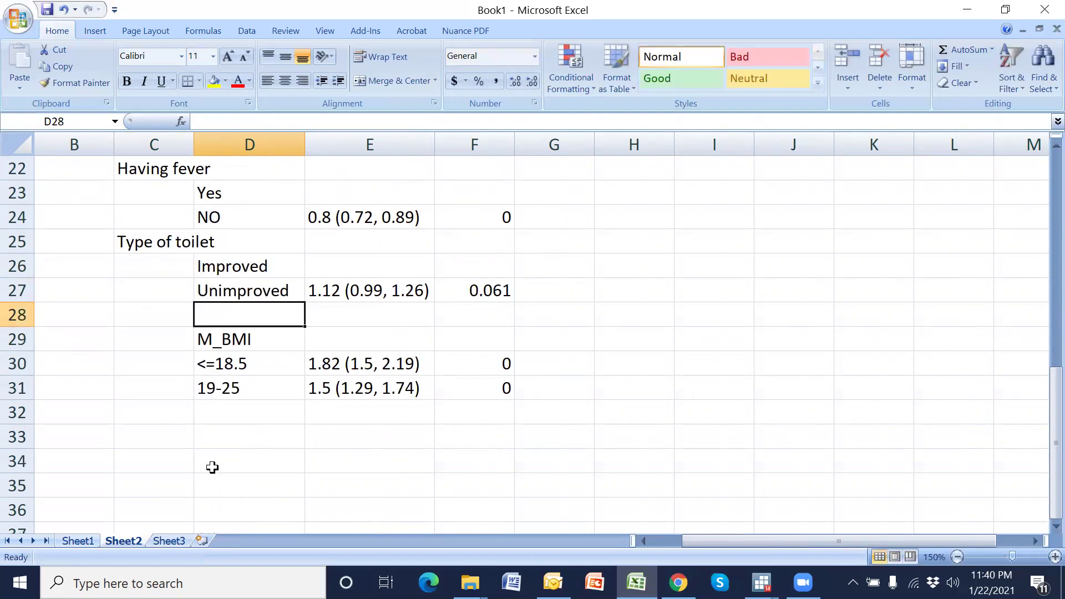
left_click(169, 312)
type("M")
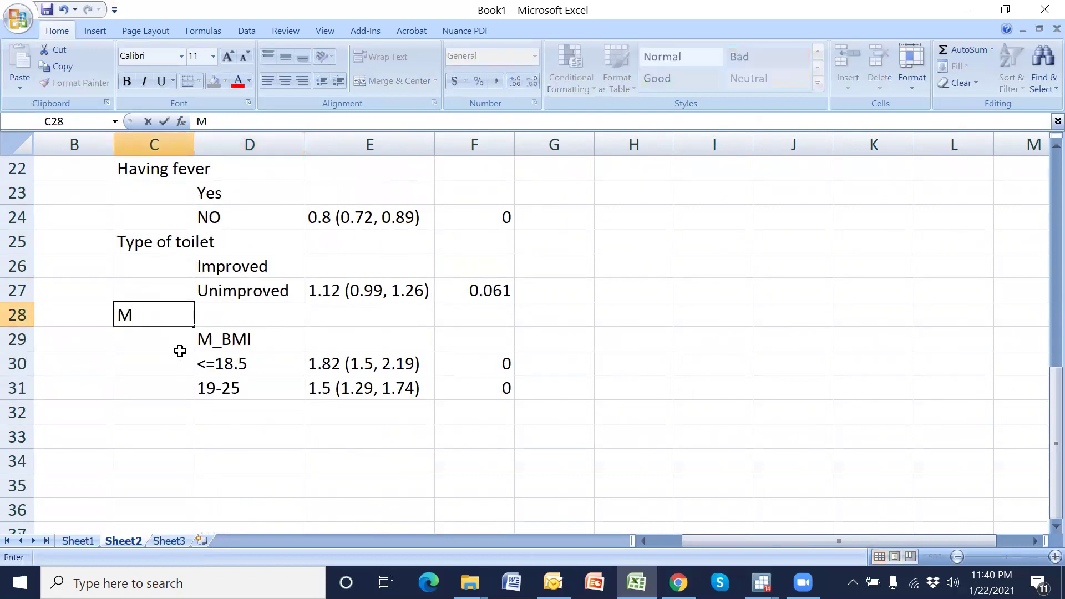
type("aternal")
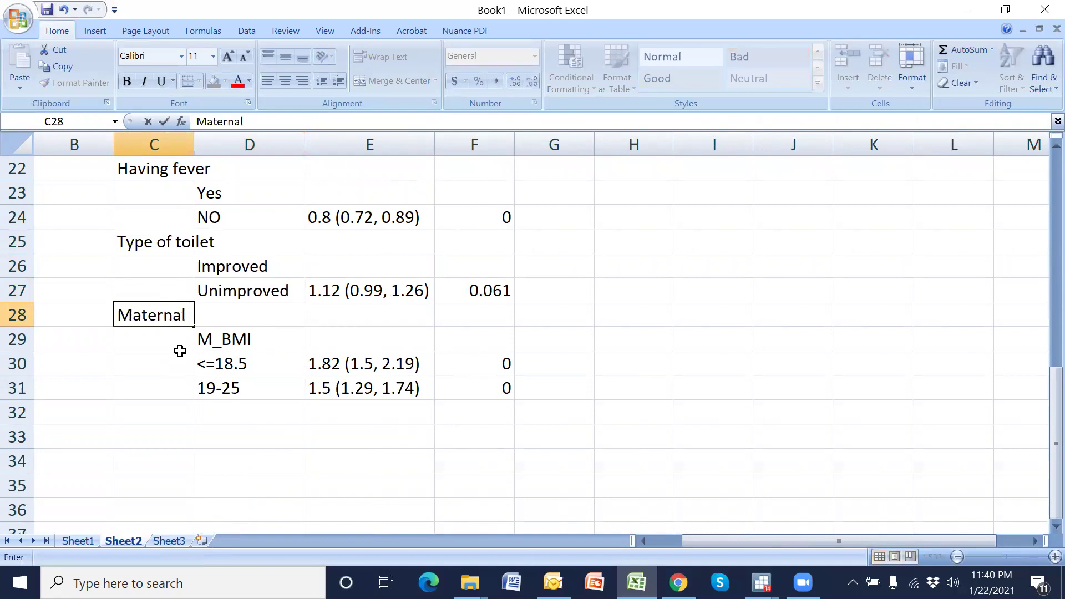
type(" BMI")
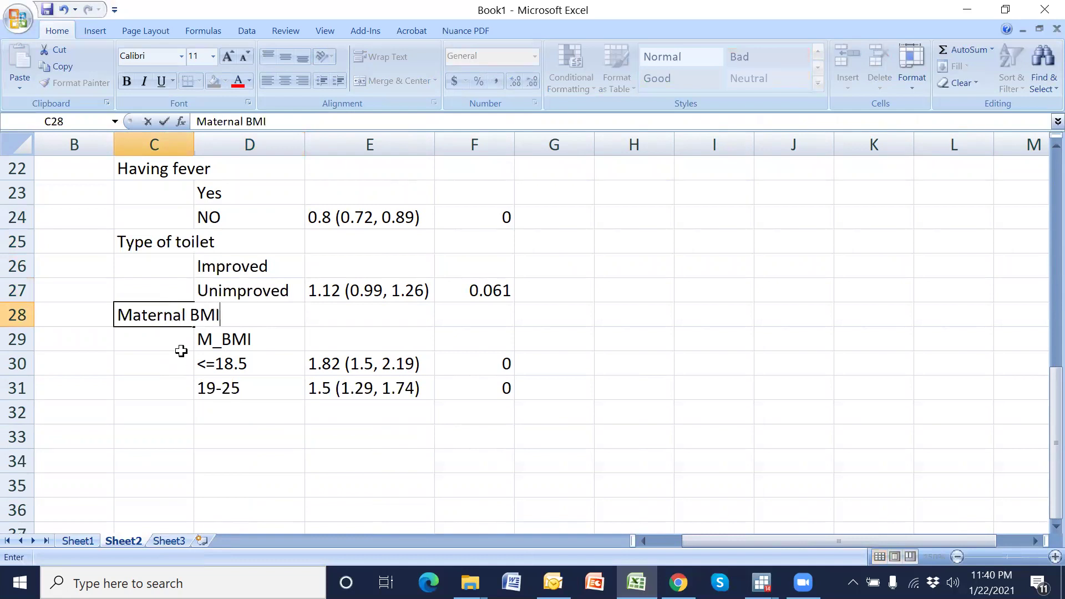
left_click(180, 463)
- Relabel the BMI levels 'BMI: 25+', 'BMI: <=18.5' and 'BMI: 19-25' in D29:D31
left_click(237, 340)
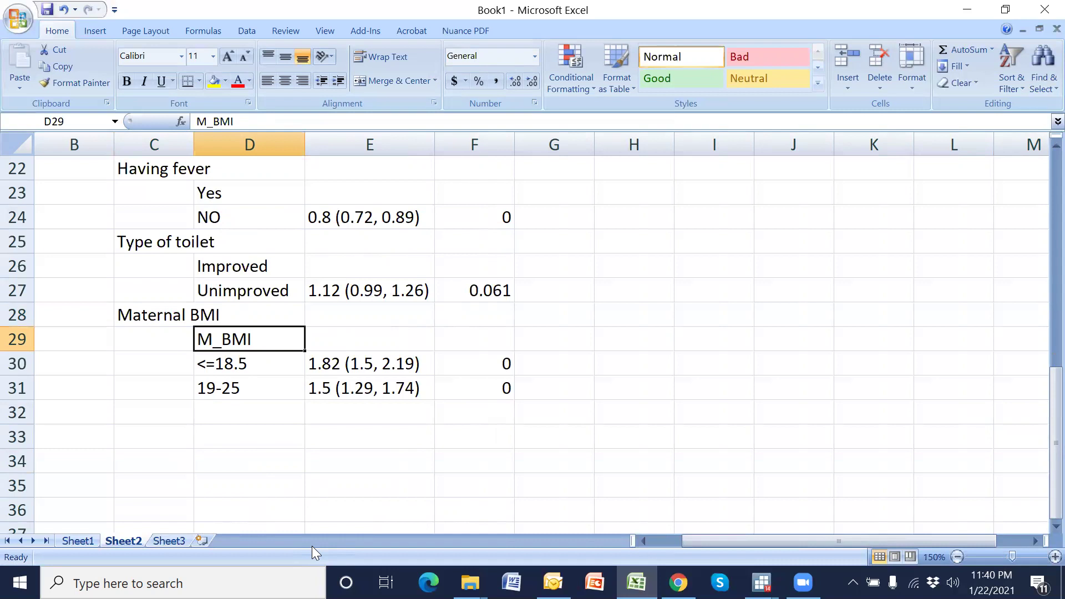
type("BMI")
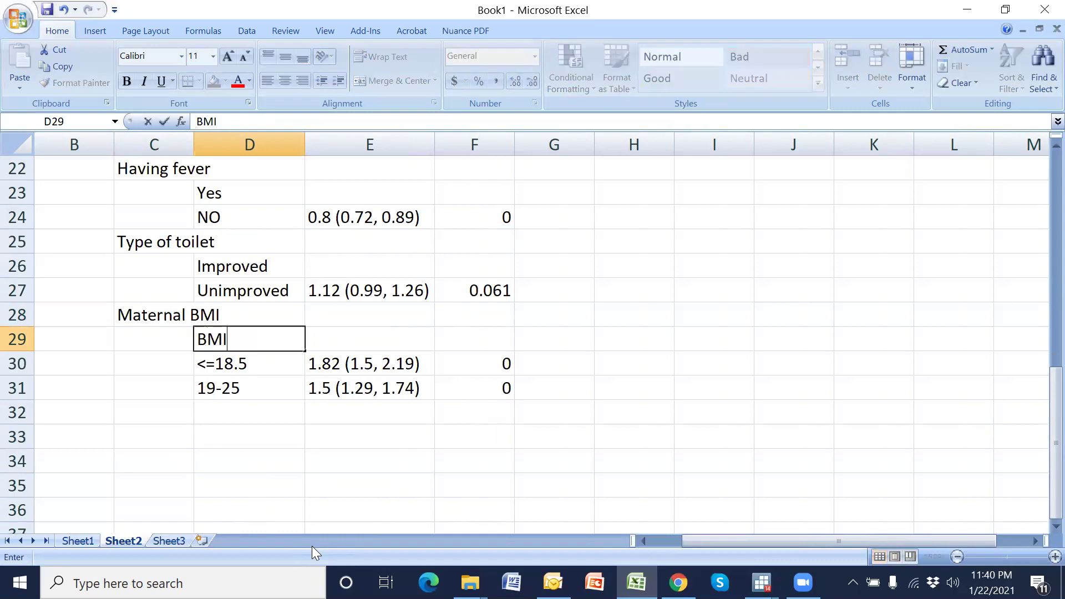
type(": 25+")
left_click_drag(234, 340, 197, 341)
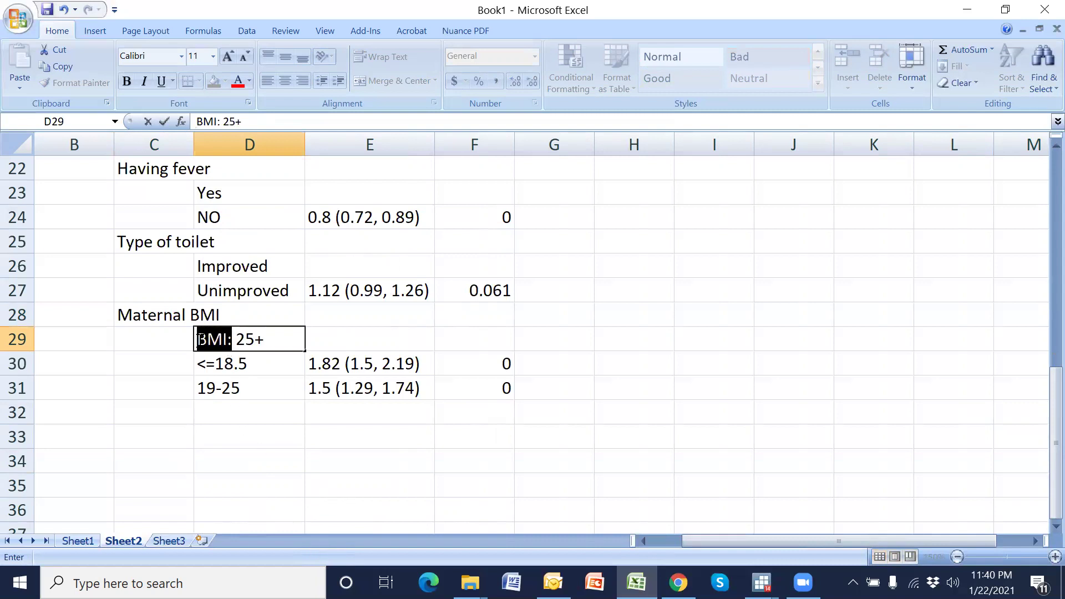
left_click(212, 420)
double_click(202, 361)
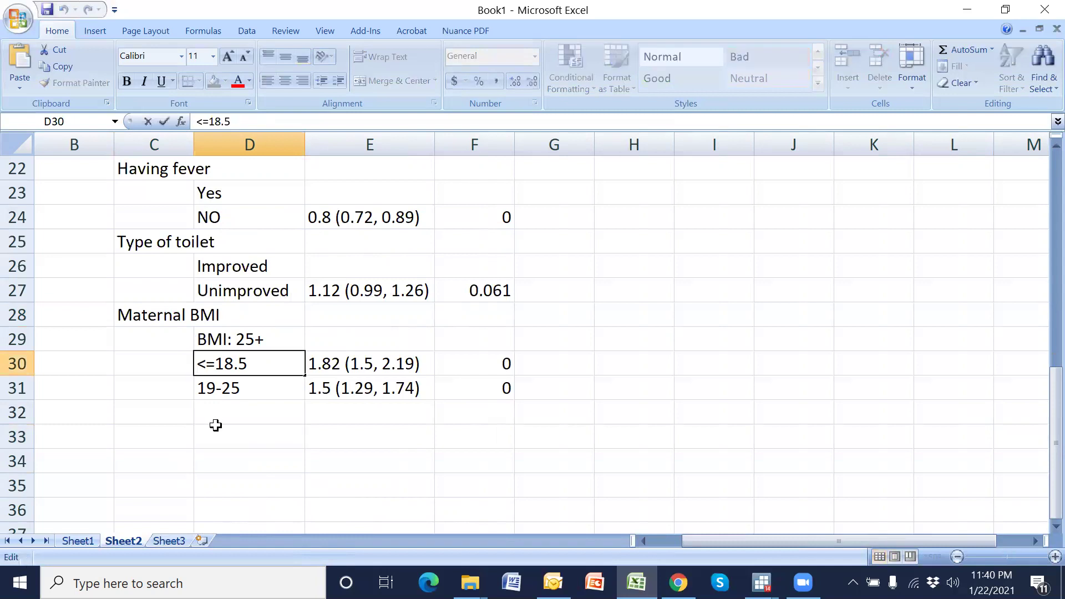
key("ctrl+v")
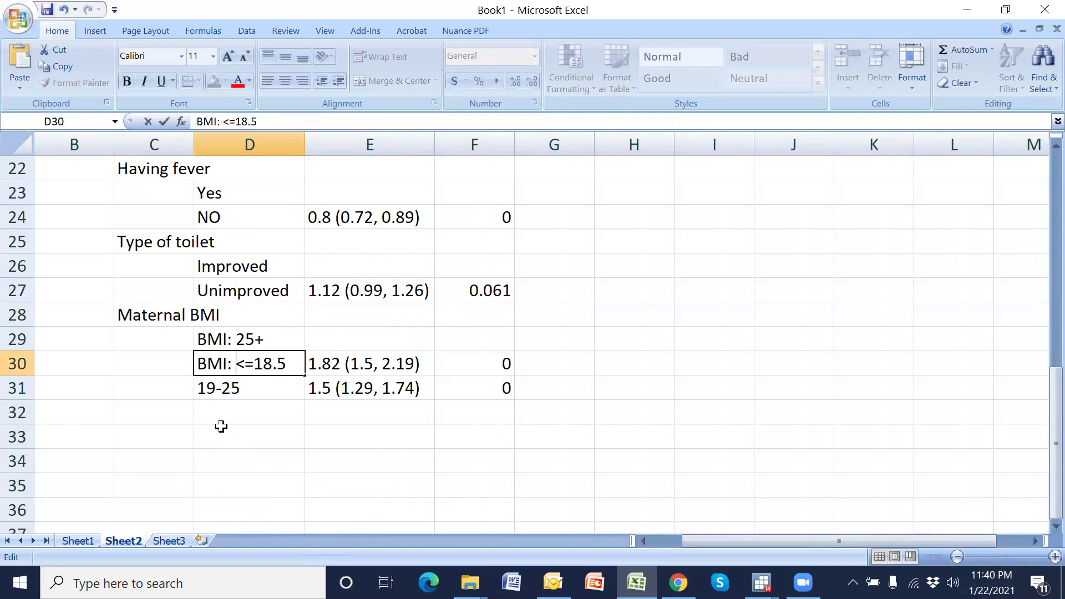
left_click(218, 411)
left_click(198, 388)
double_click(198, 388)
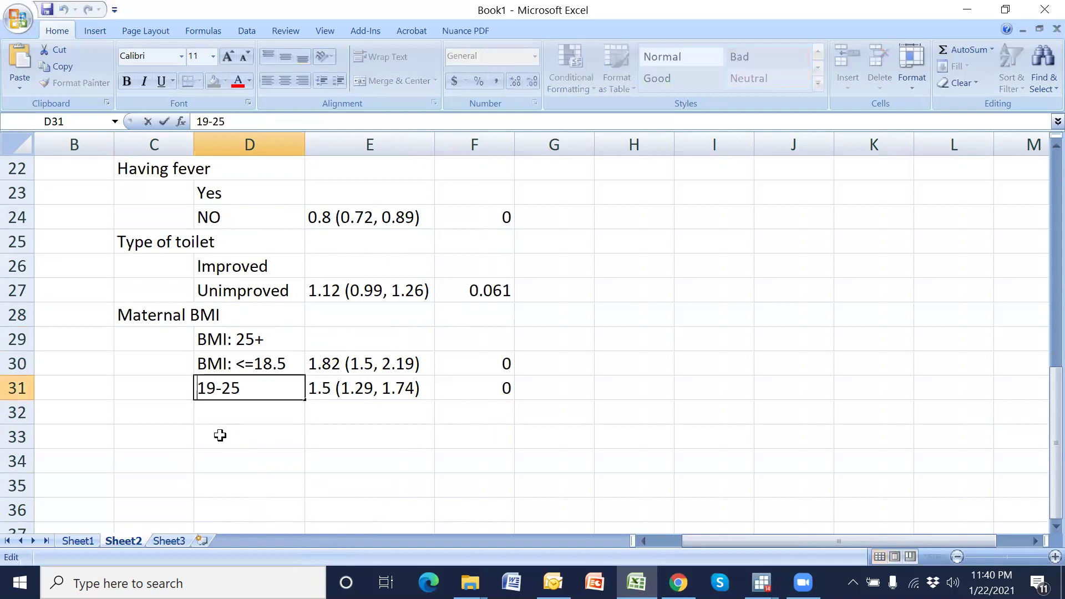
key("ctrl+v")
left_click(232, 455)
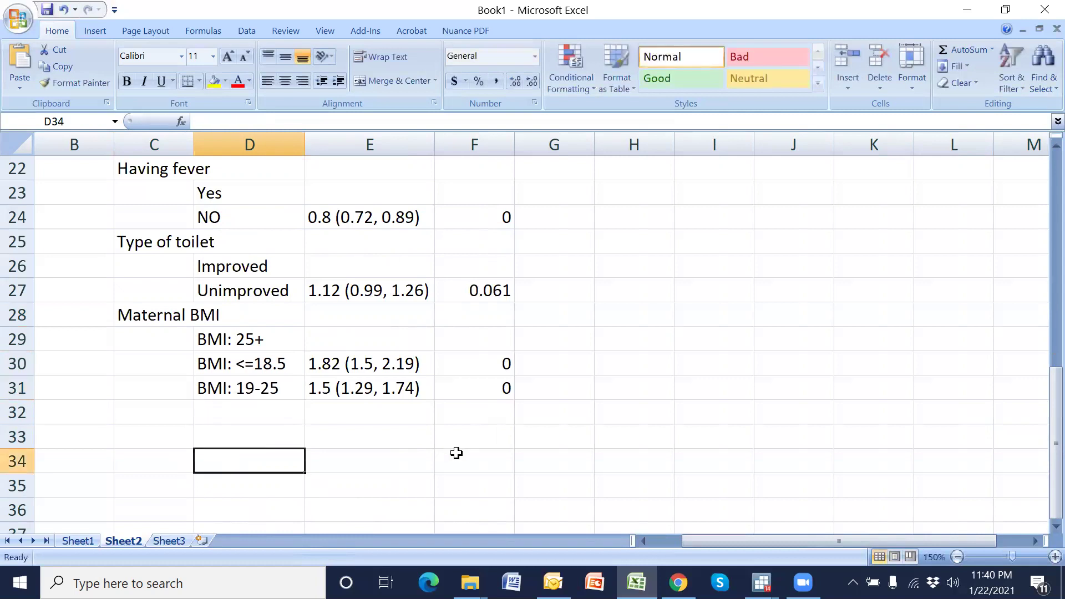
scroll(457, 452, "up", 7)
- Format the p-value column F as Number with three decimal places
left_click(501, 141)
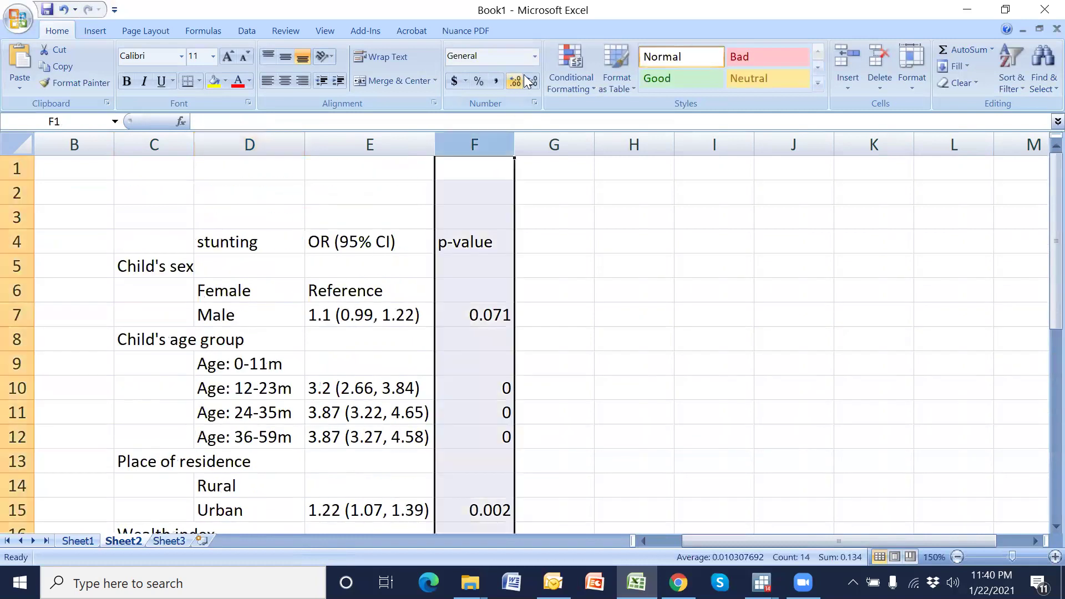
left_click(534, 56)
left_click(514, 114)
left_click(531, 84)
left_click(518, 83)
left_click(518, 83)
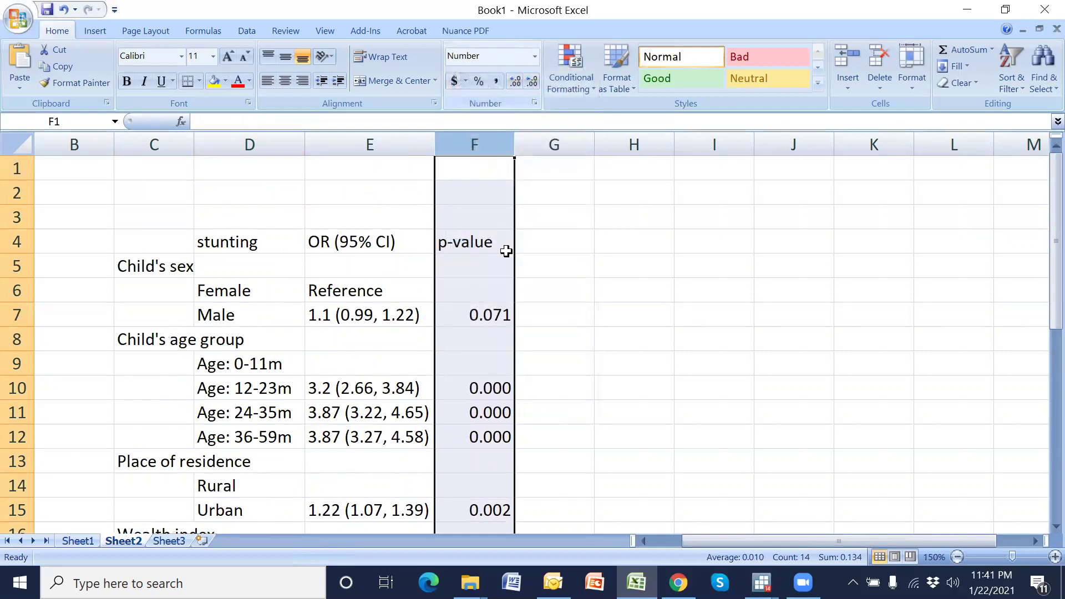
left_click(613, 386)
- Copy 'Reference' from E6 into E9, E14, E17, E23, E26 and E29
left_click(392, 286)
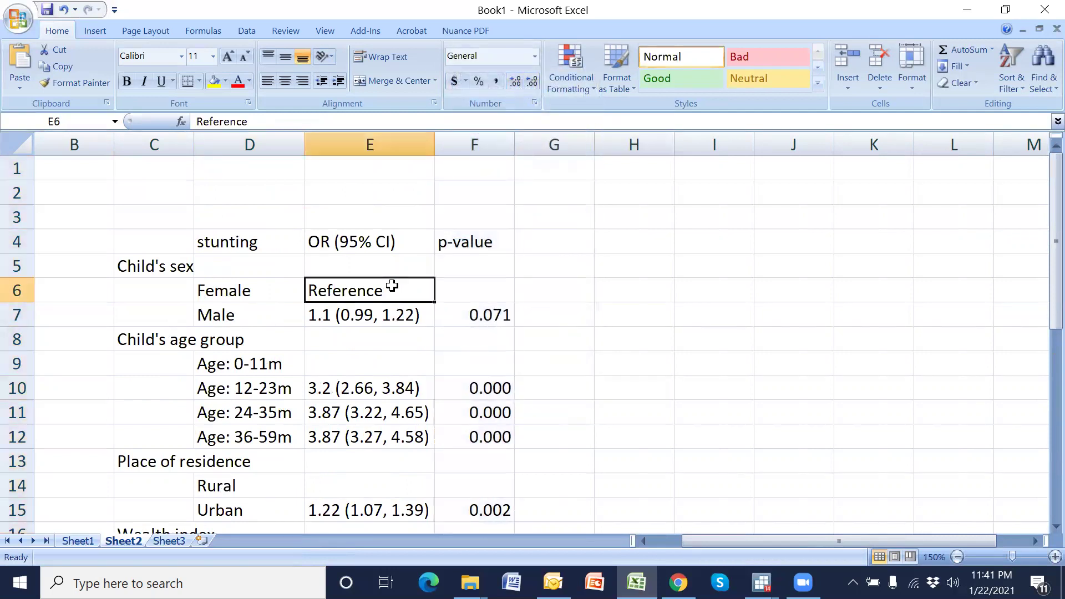
key("ctrl+c")
left_click(373, 363)
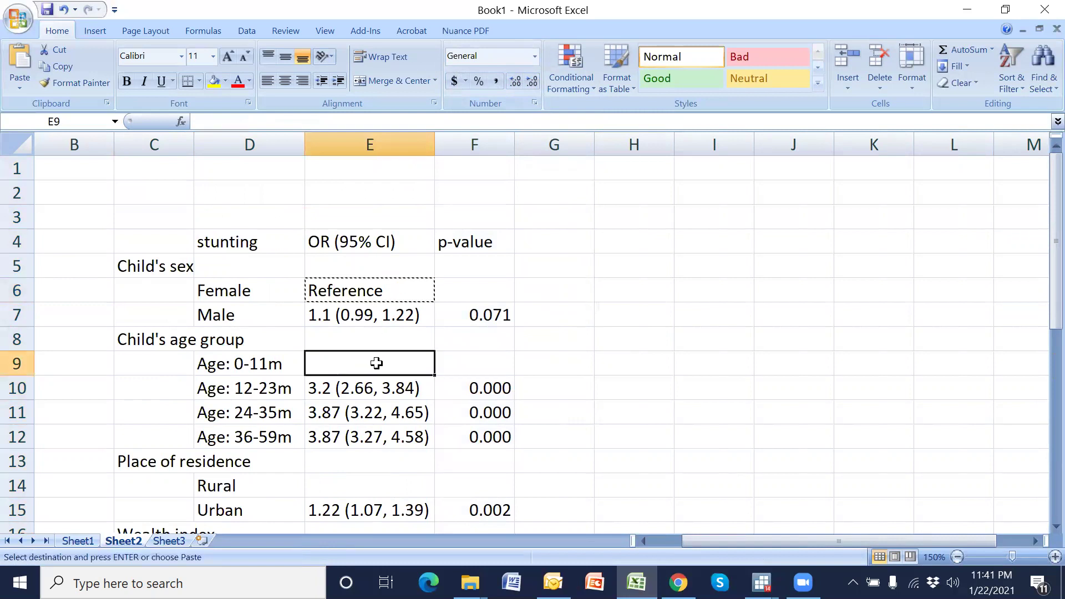
key("ctrl+v")
left_click(373, 482)
key("ctrl+v")
scroll(405, 481, "down", 3)
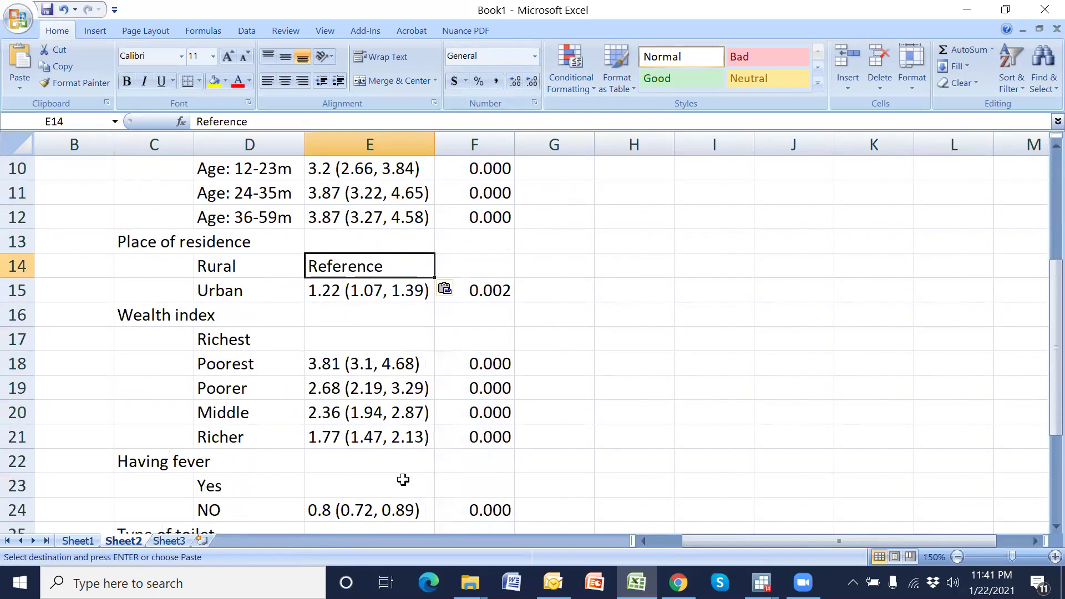
left_click(380, 344)
key("ctrl+v")
left_click(376, 485)
key("ctrl+v")
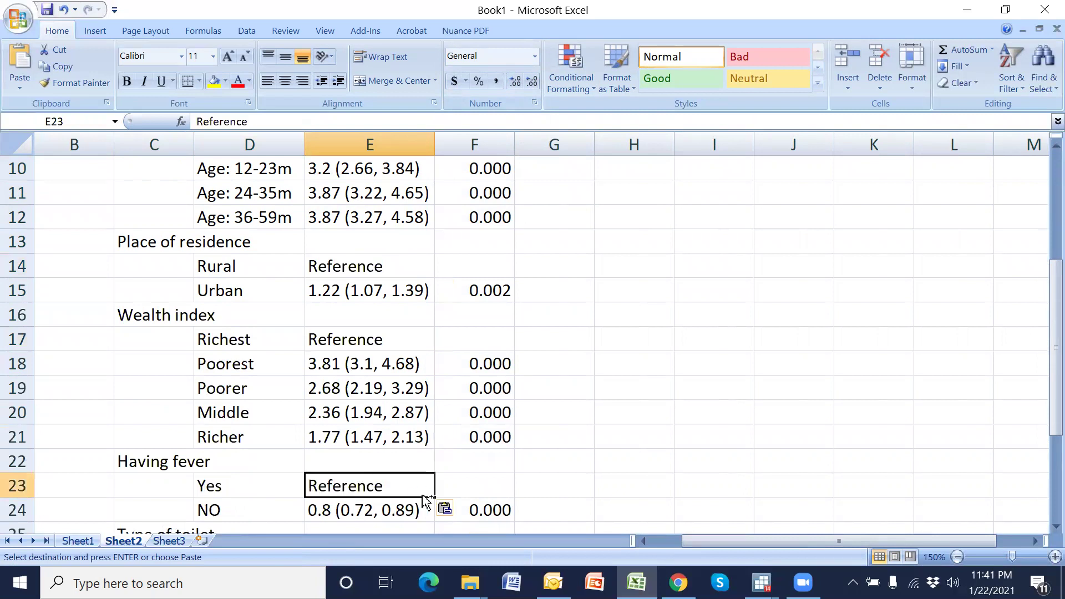
scroll(417, 488, "down", 2)
left_click(377, 413)
key("ctrl+v")
left_click(400, 487)
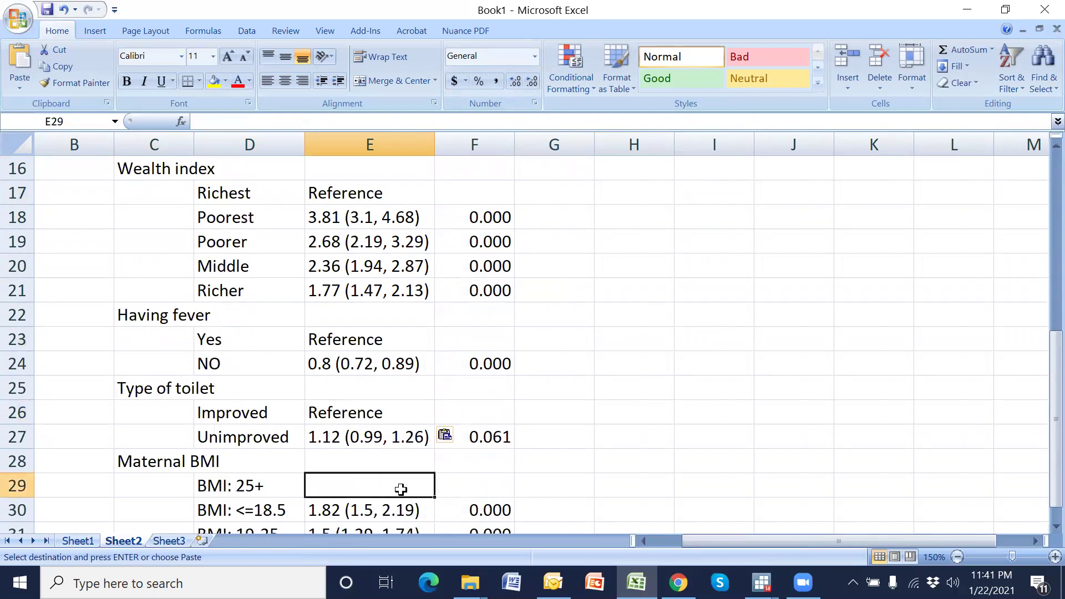
key("ctrl+v")
scroll(426, 495, "down", 1)
scroll(427, 495, "down", 1)
left_click(418, 483)
scroll(364, 442, "up", 7)
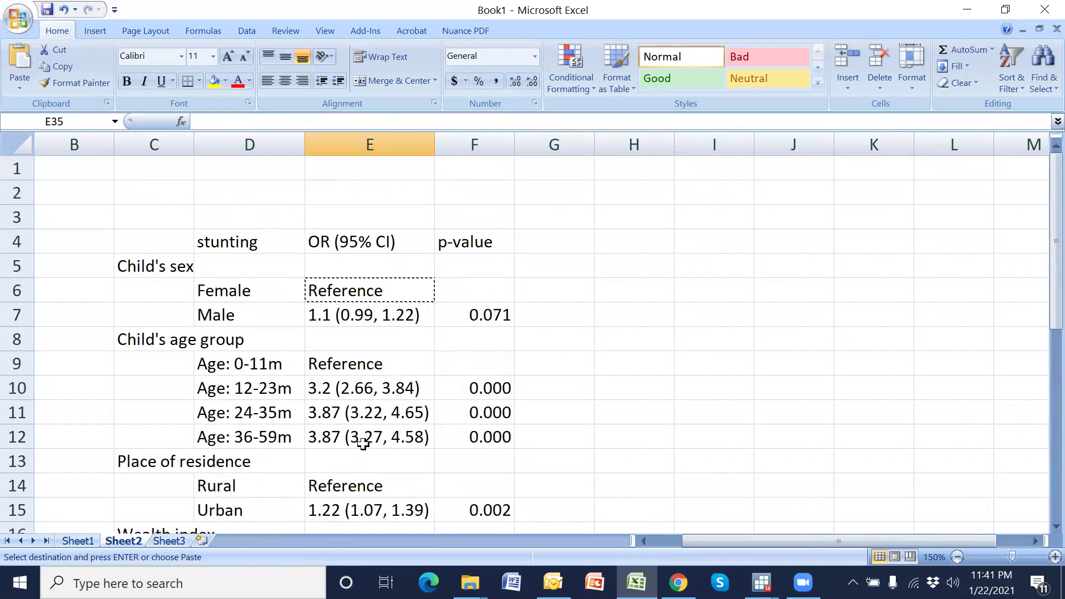
- Clear 'stunting' from C4:D4, merge and centre the cells, and enter 'Indicators'
left_click_drag(176, 243, 215, 244)
key("Delete")
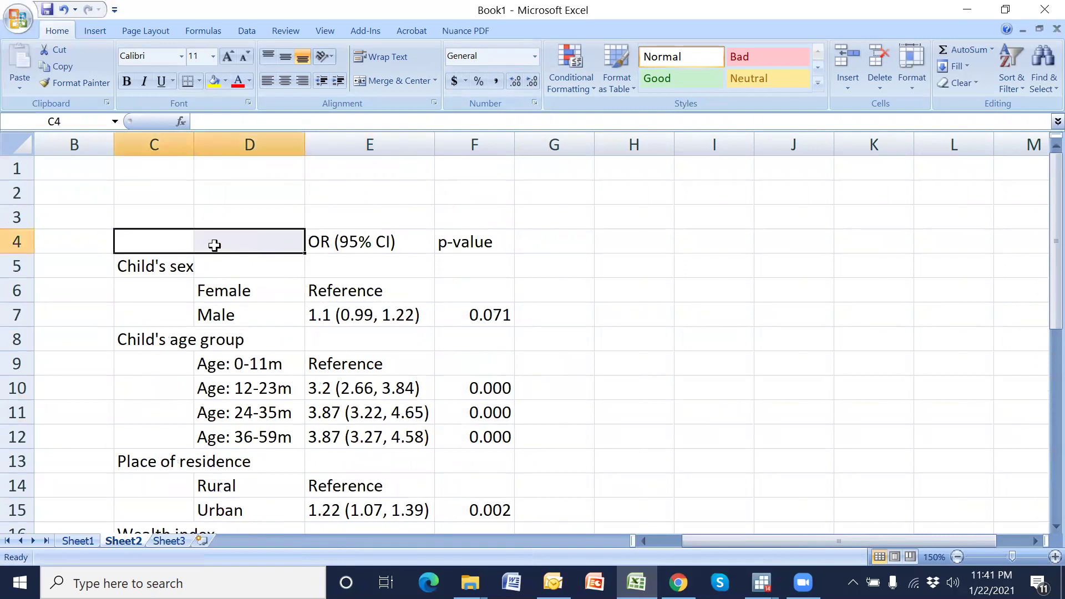
left_click(383, 82)
double_click(229, 243)
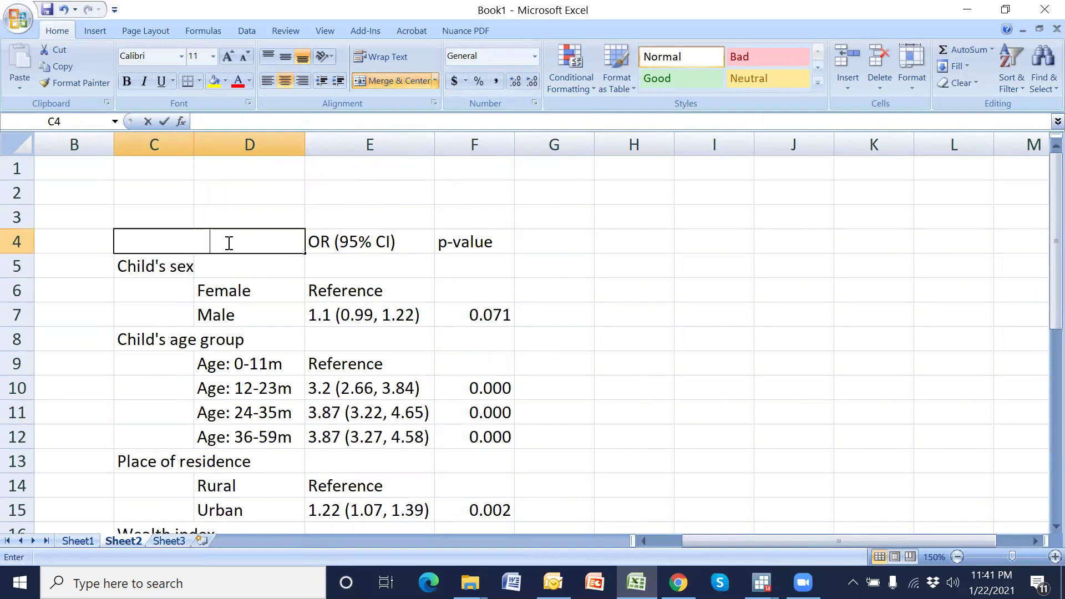
type("In")
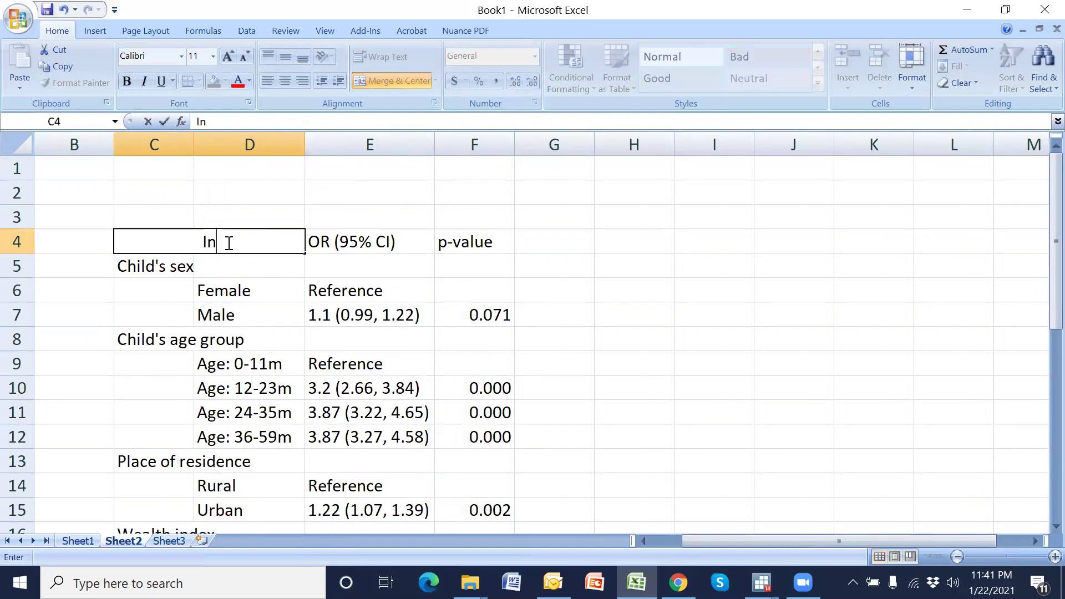
type("dicators")
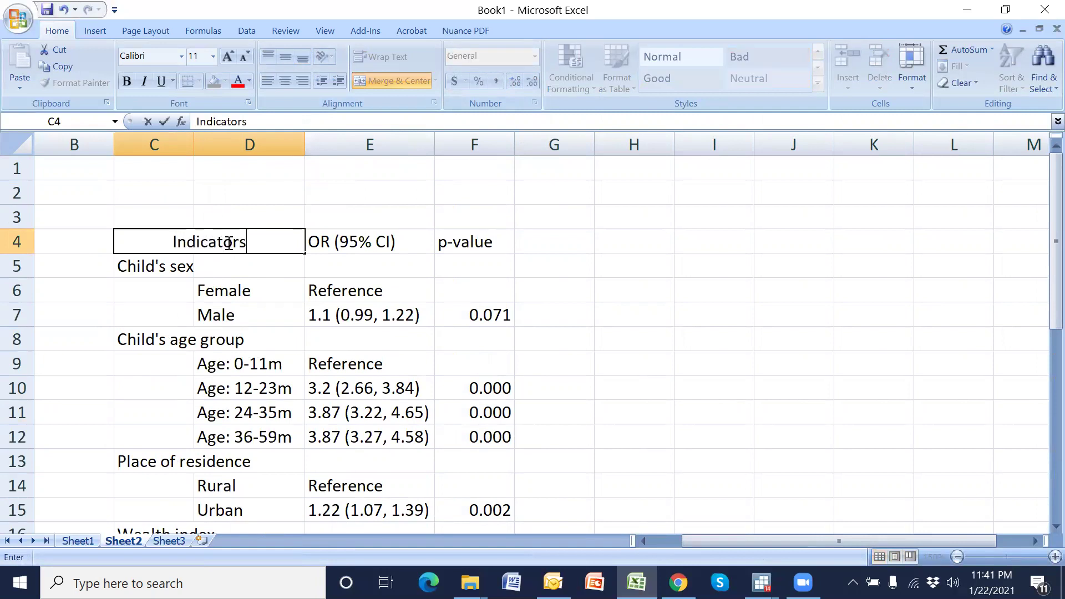
key("Return")
left_click(227, 242)
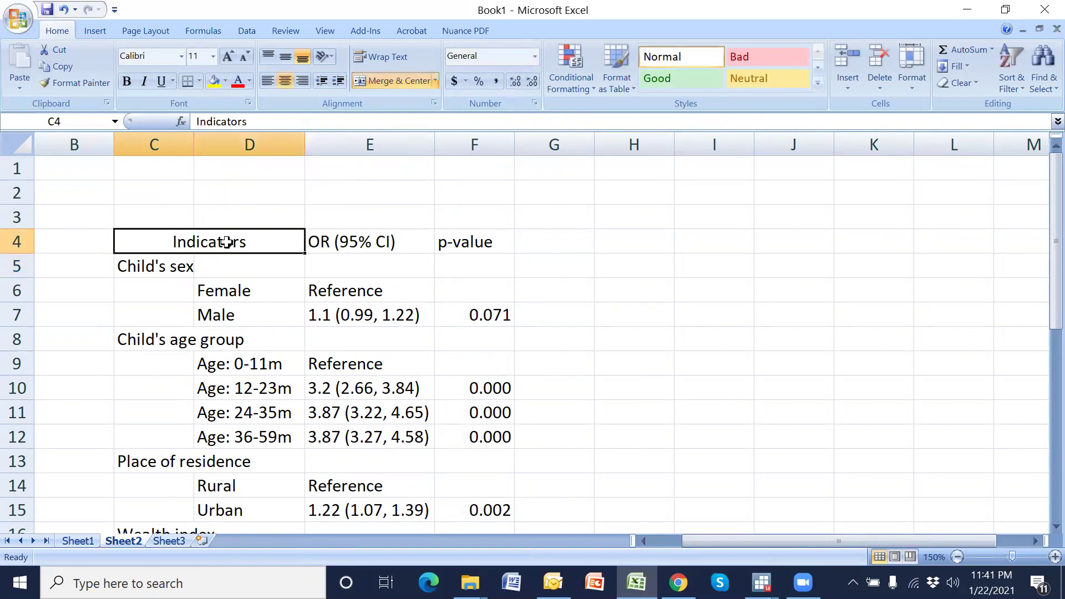
left_click(103, 148)
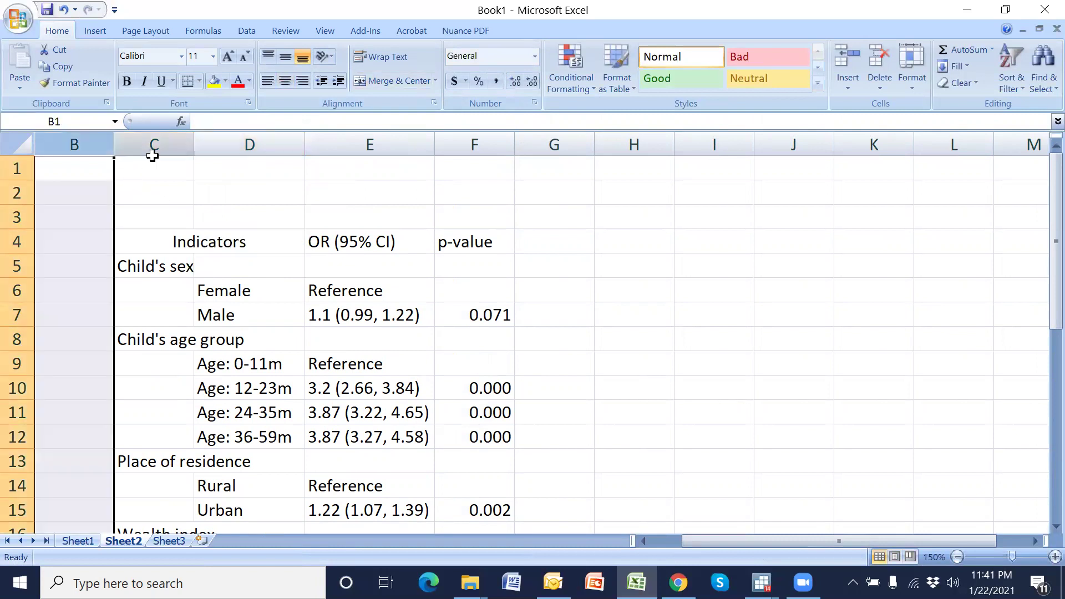
- Remove all borders from C4:F31 and give the table a top border
left_click(181, 240)
scroll(255, 275, "down", 2)
scroll(256, 275, "down", 4)
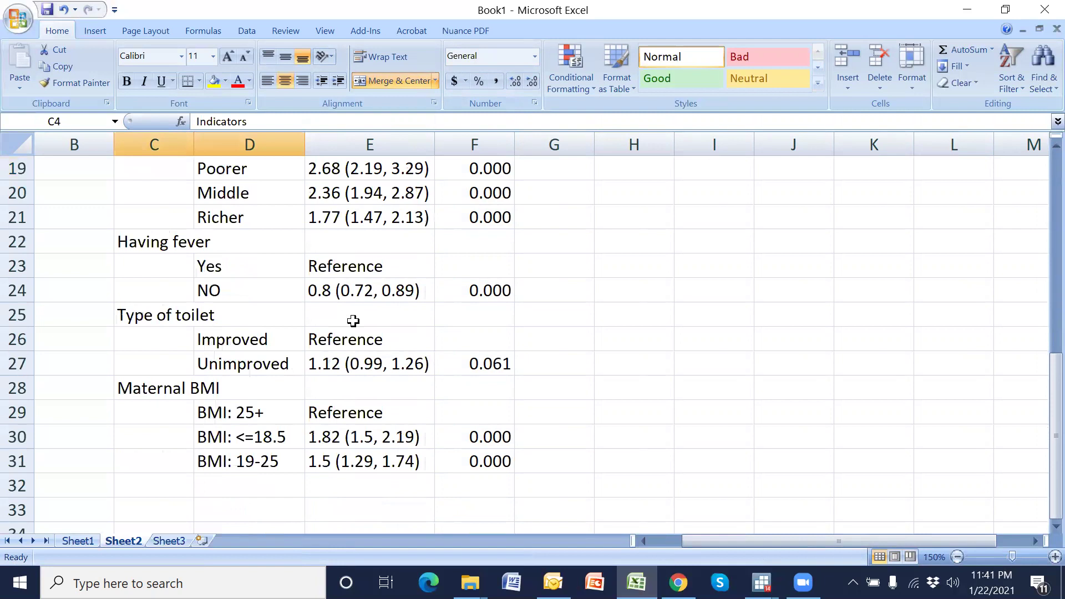
left_click(480, 454, "shift")
scroll(502, 421, "up", 6)
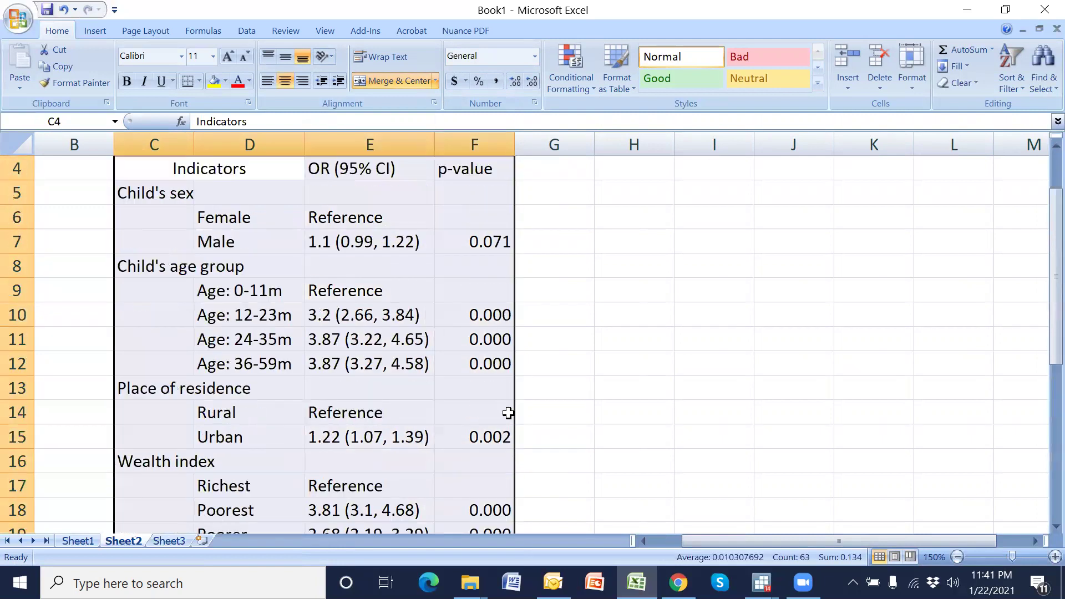
left_click(199, 81)
left_click(193, 117)
left_click(199, 81)
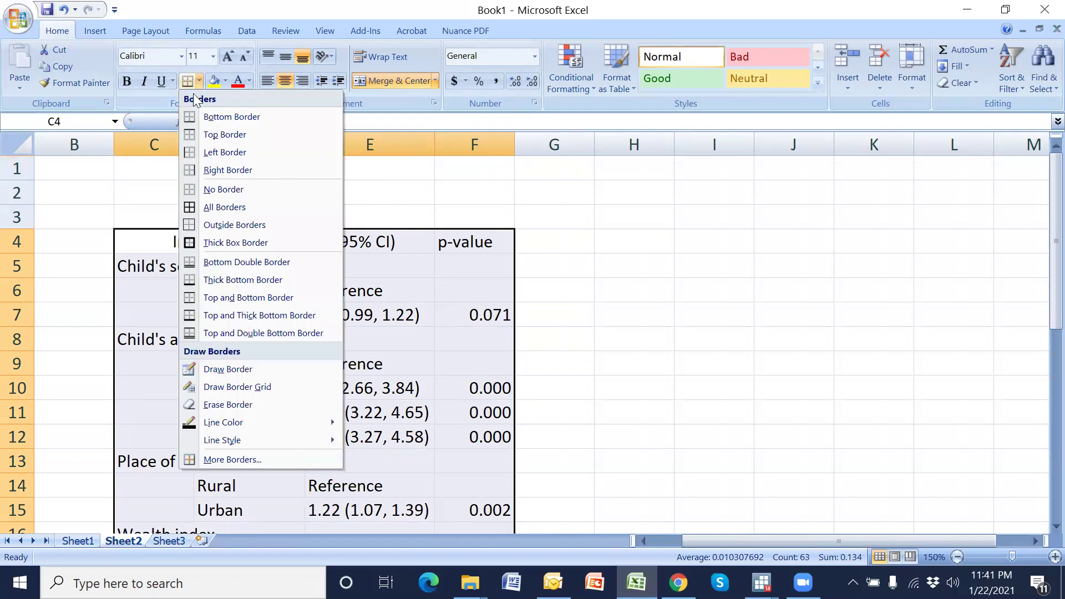
left_click(193, 135)
- Add a top border to C5:F5 and a rule under the table's last row
left_click_drag(187, 266, 477, 265)
left_click(186, 84)
scroll(269, 368, "down", 7)
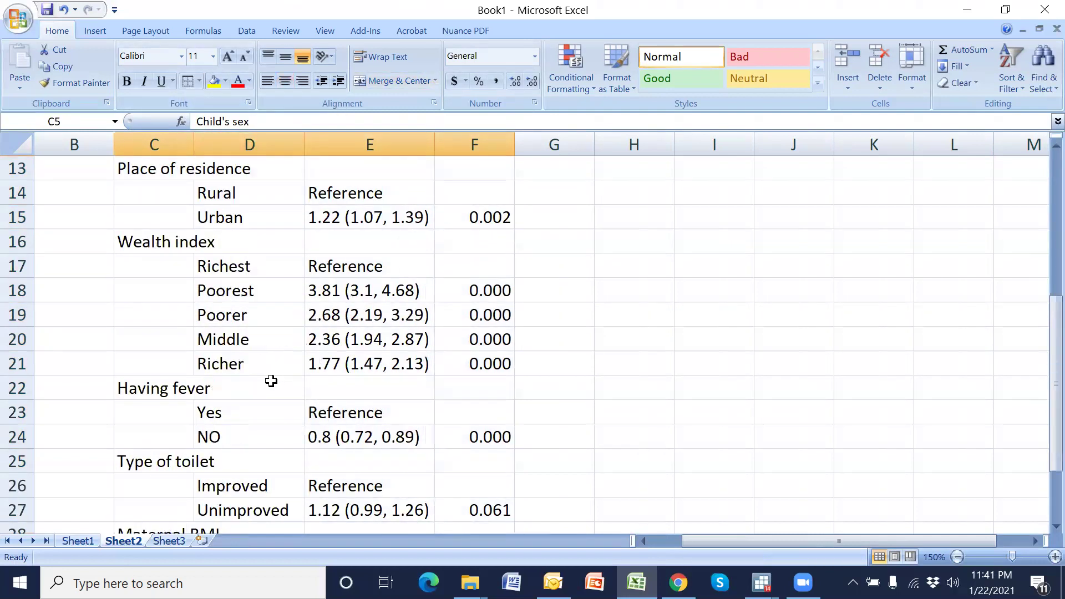
left_click(272, 431)
scroll(300, 431, "up", 7)
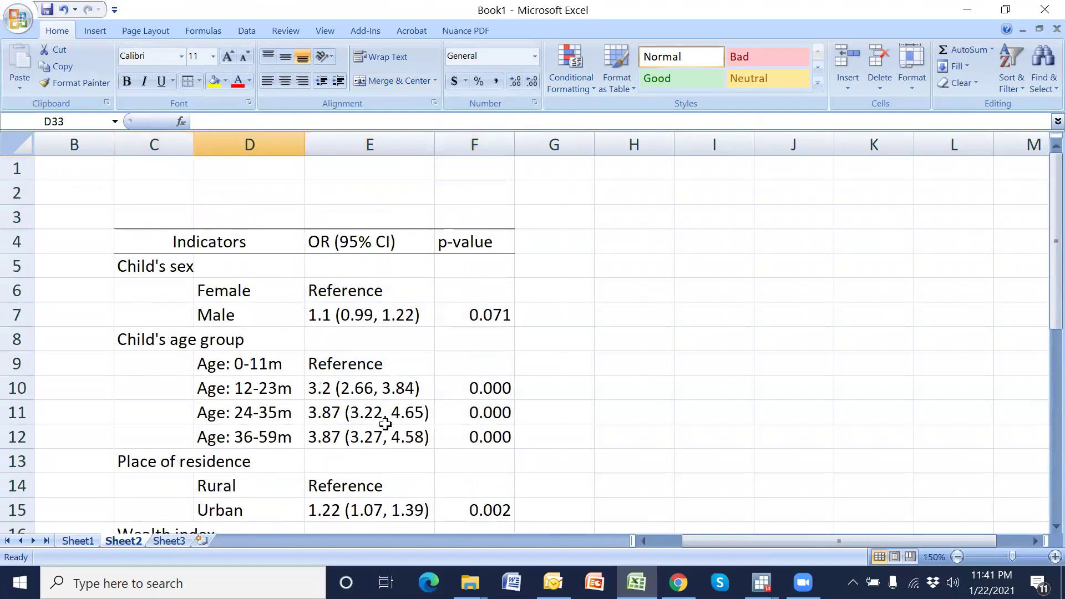
- Delete empty rows 1–3 so Indicators heads row 1, and minimise the ribbon
left_click(16, 168)
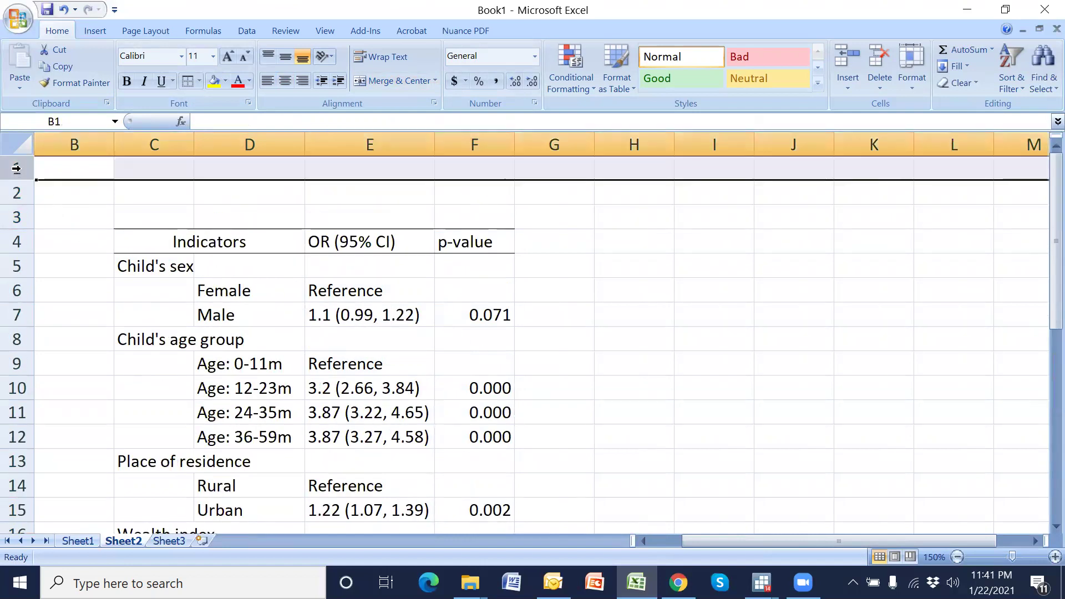
key("ctrl+minus")
key("ctrl+minus")
key("ctrl+minus")
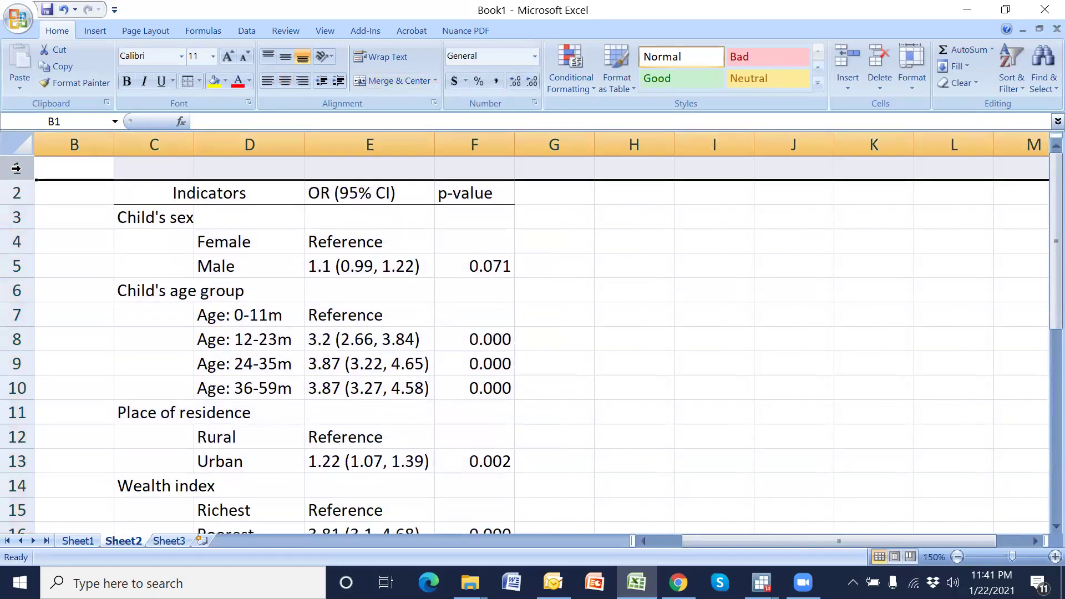
right_click(1035, 102)
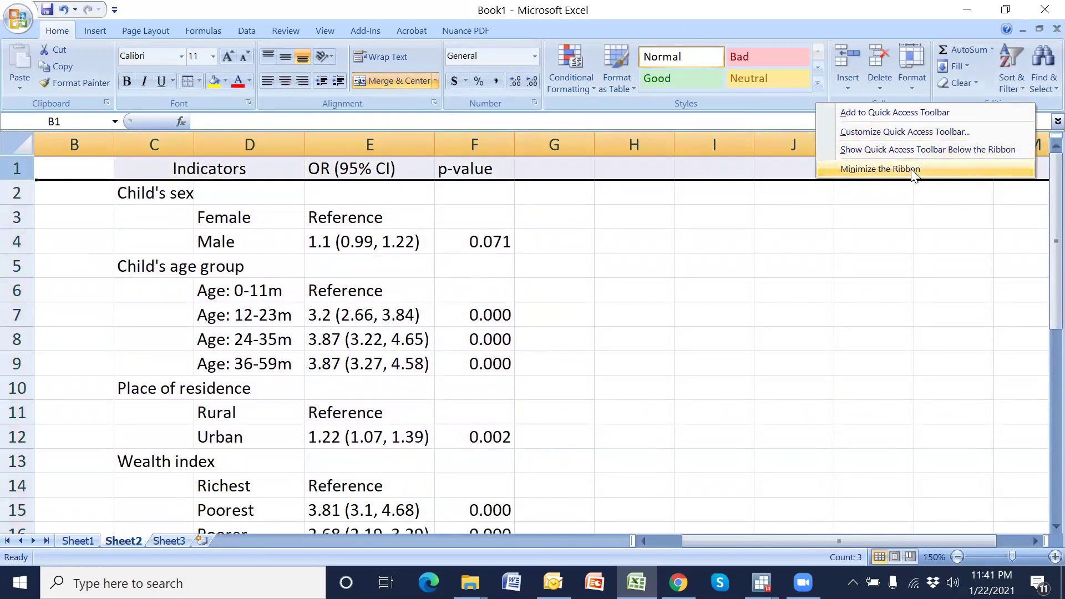
left_click(885, 169)
left_click(883, 256)
scroll(764, 399, "up", 1)
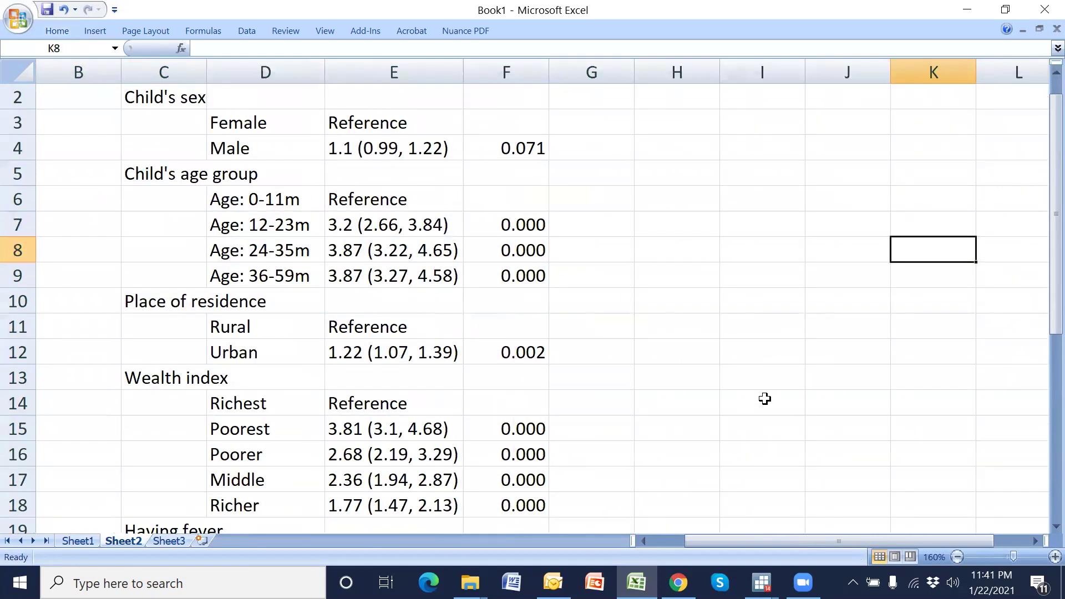
scroll(765, 399, "down", 3)
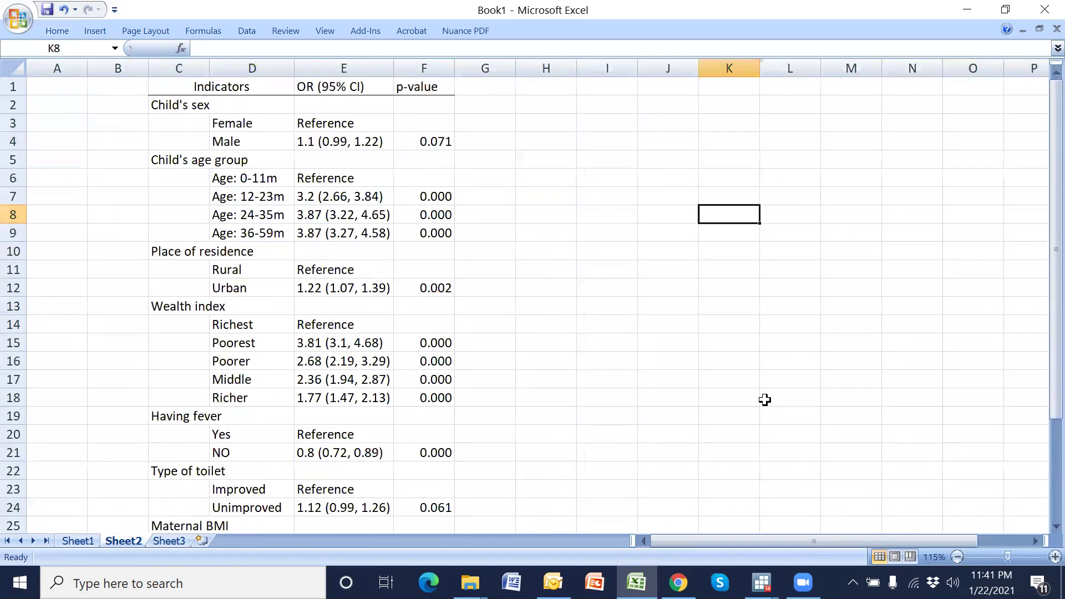
scroll(770, 406, "down", 1)
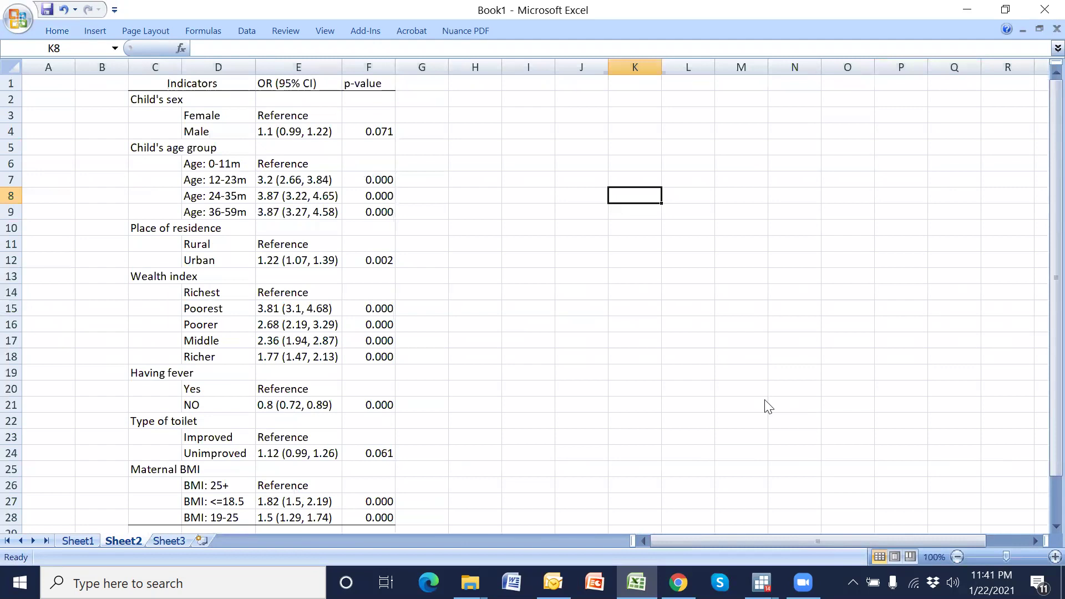
scroll(764, 399, "down", 1)
scroll(768, 406, "up", 1)
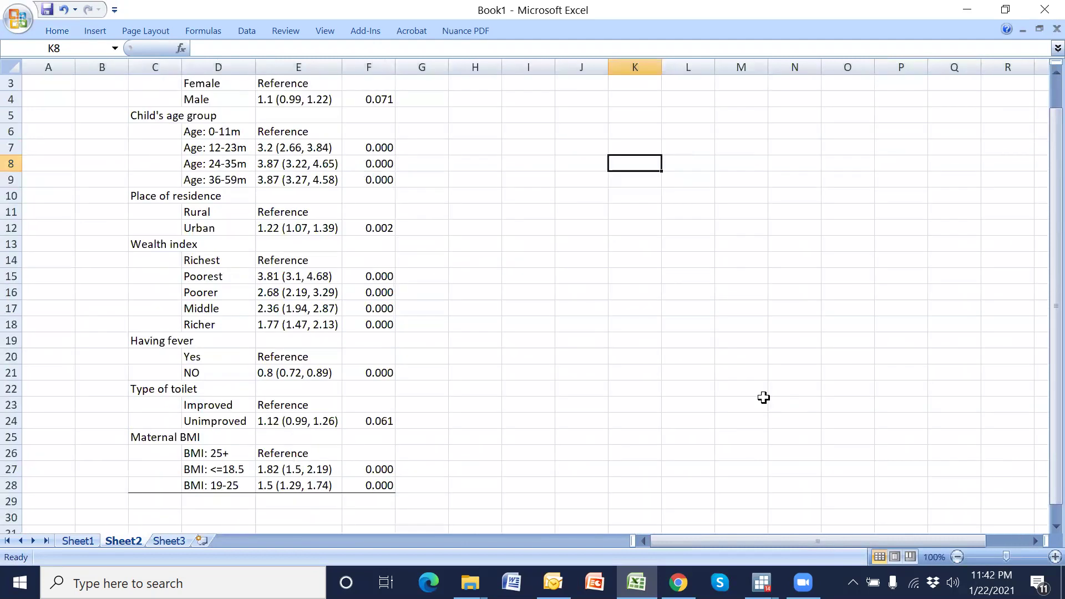
scroll(765, 404, "up", 3)
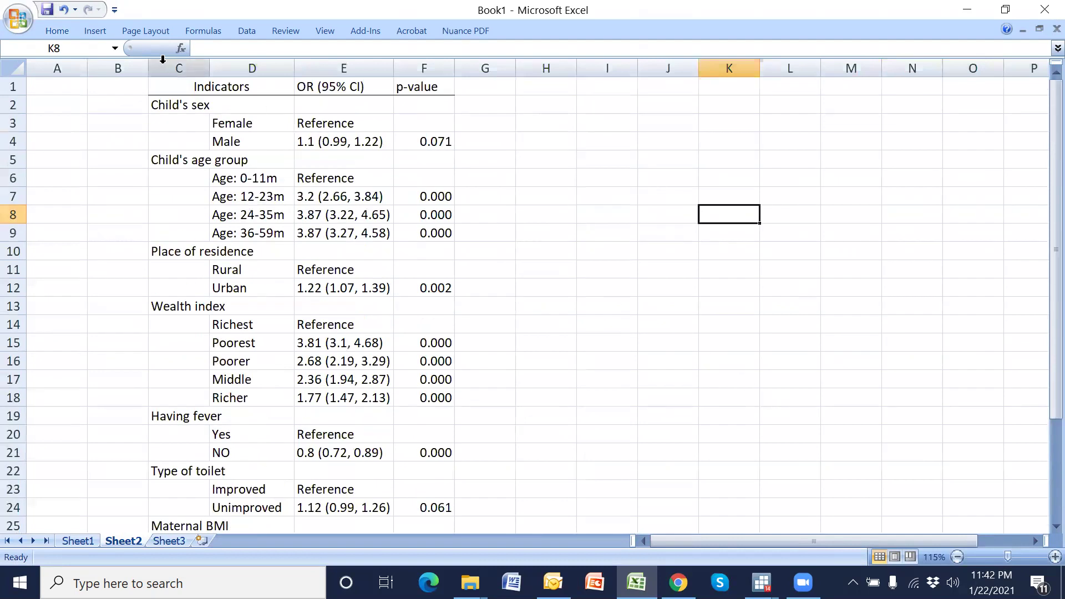
- Make the header row C1:F1 bold
left_click_drag(166, 89, 408, 87)
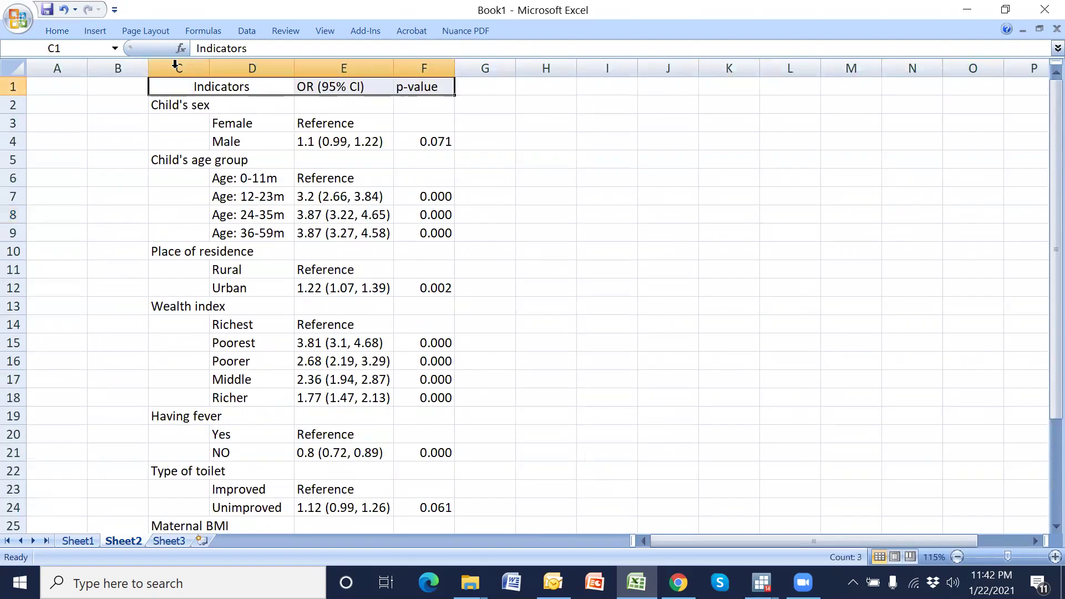
left_click(61, 34)
left_click(128, 82)
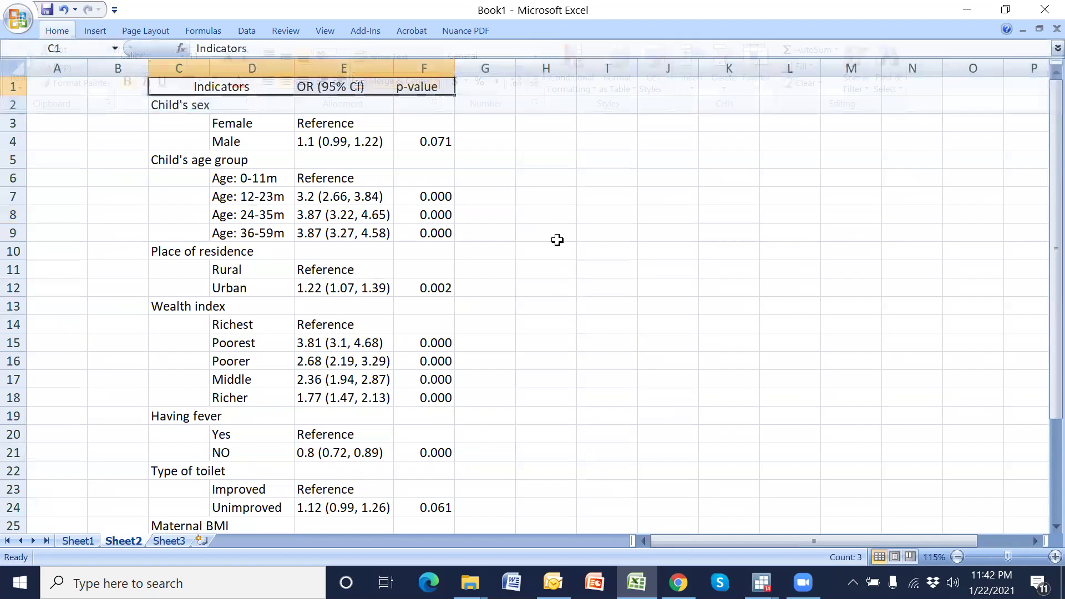
left_click(555, 236)
left_click(58, 34)
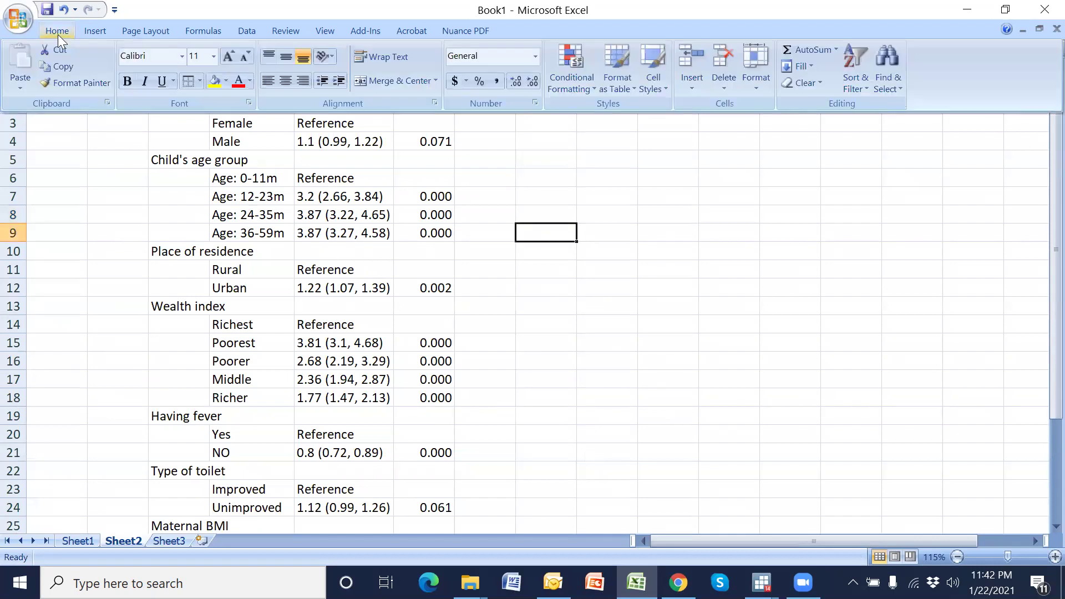
left_click(193, 162)
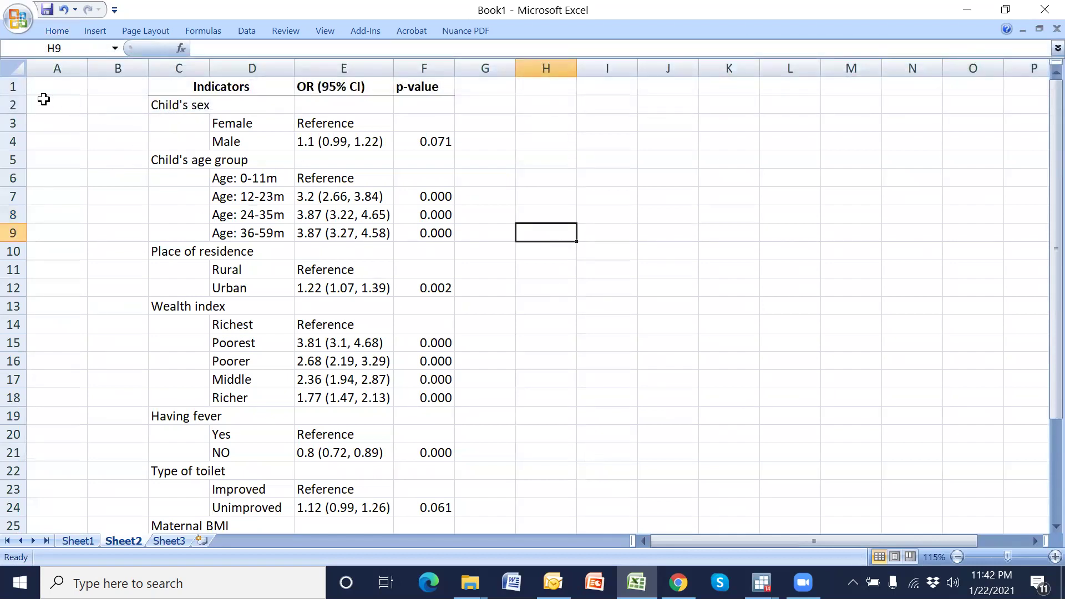
- Set the entire sheet's font to Times New Roman
left_click(12, 68)
left_click(58, 31)
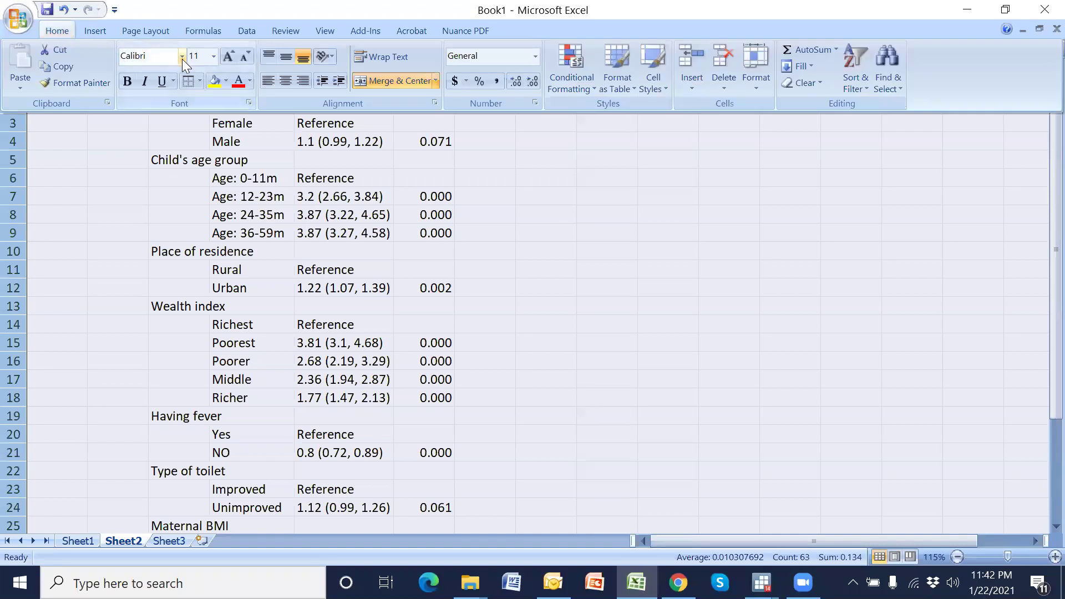
left_click(181, 56)
type("Times New Roman")
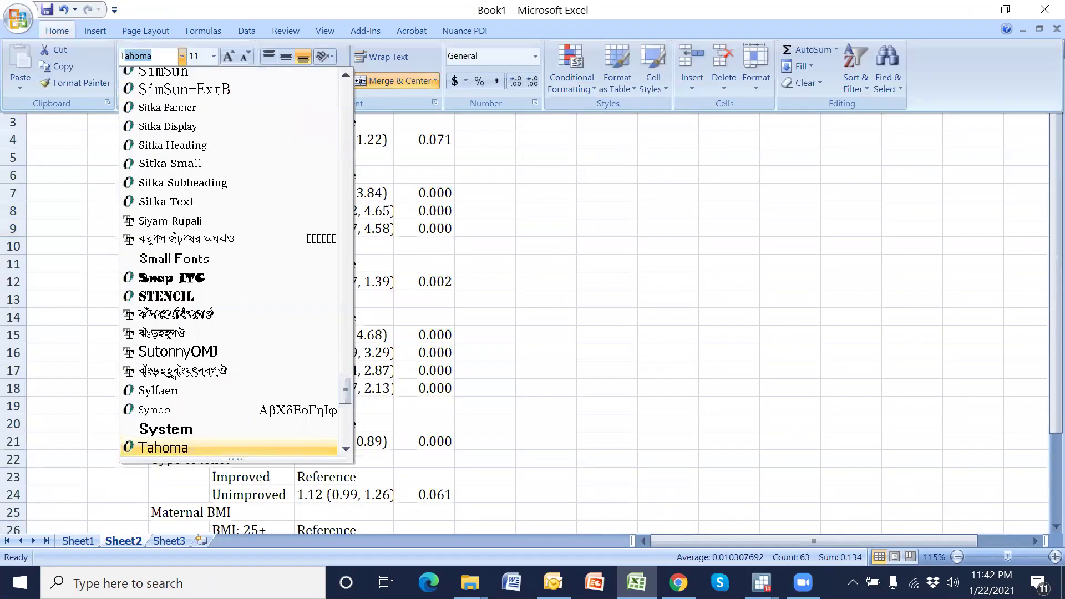
key("Return")
left_click(634, 332)
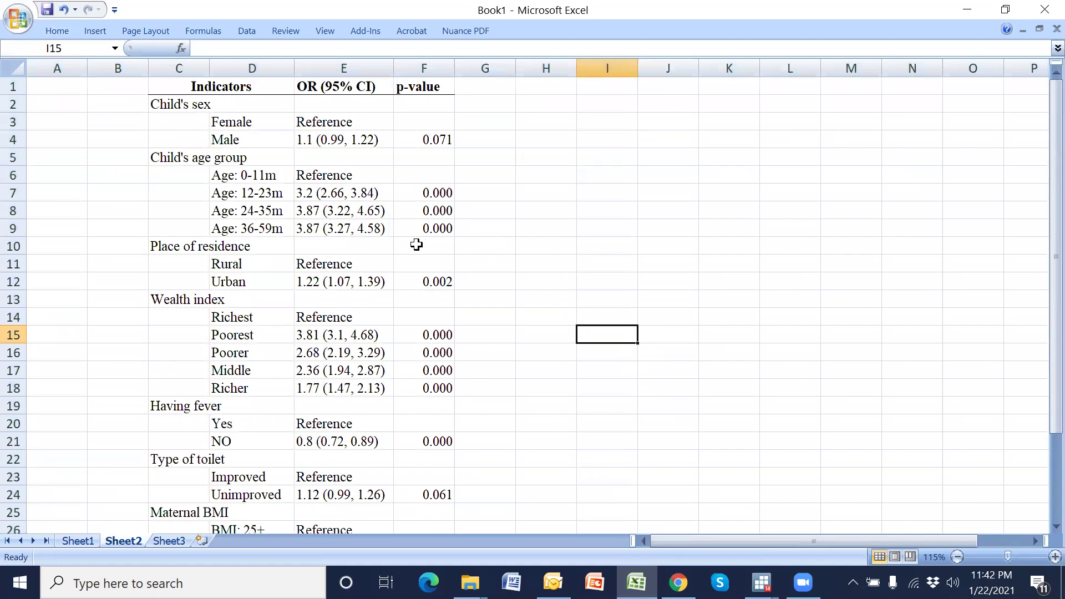
- Append trailing zeros so E7 shows 3.20 and E15's lower bound shows 3.10
double_click(313, 193)
type("0")
key("Return")
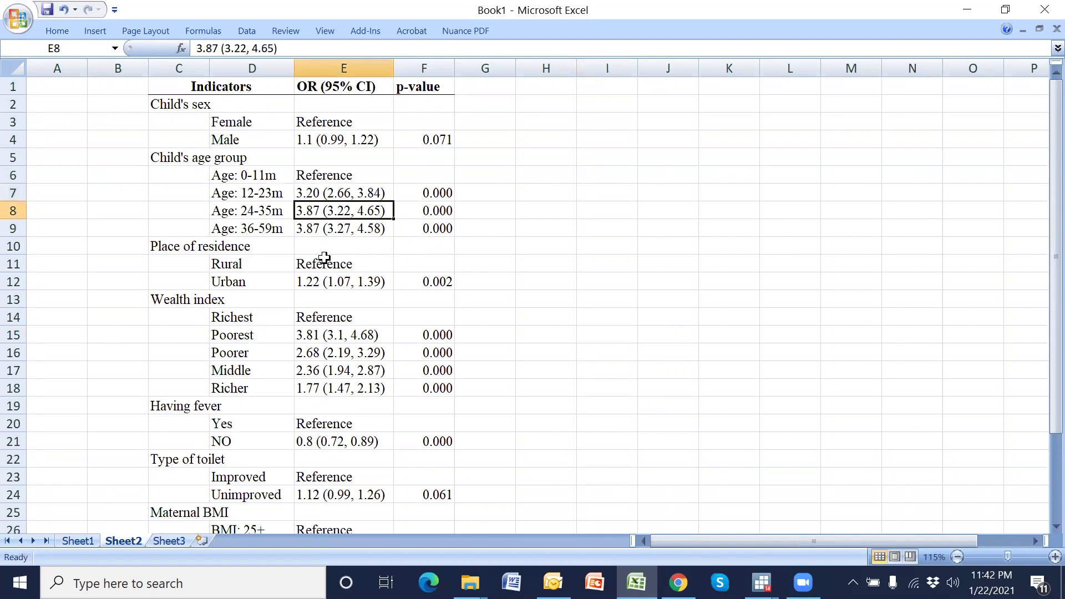
double_click(344, 337)
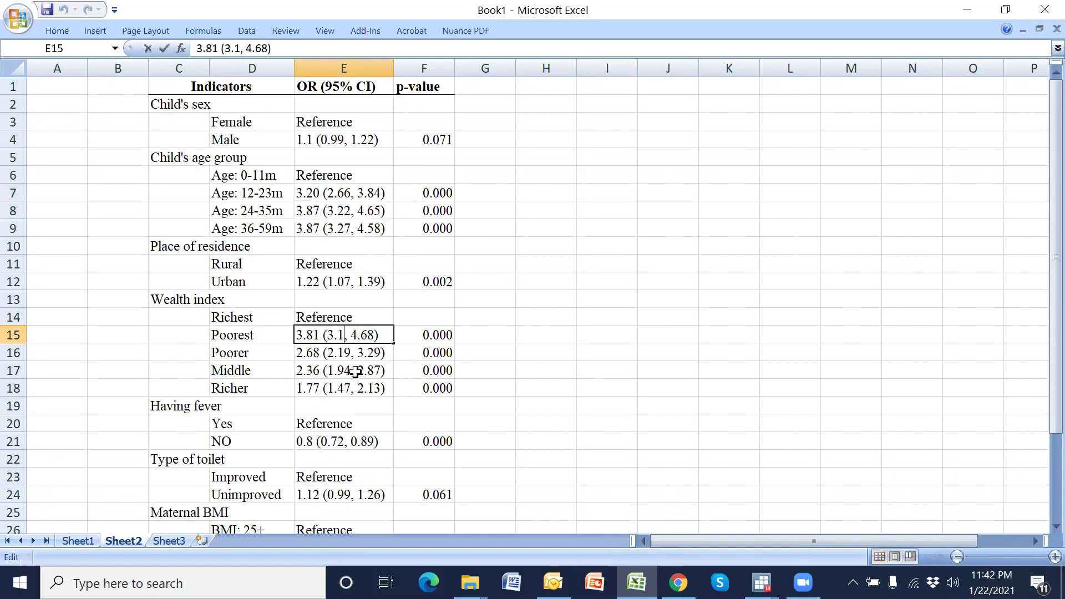
type("0")
key("Return")
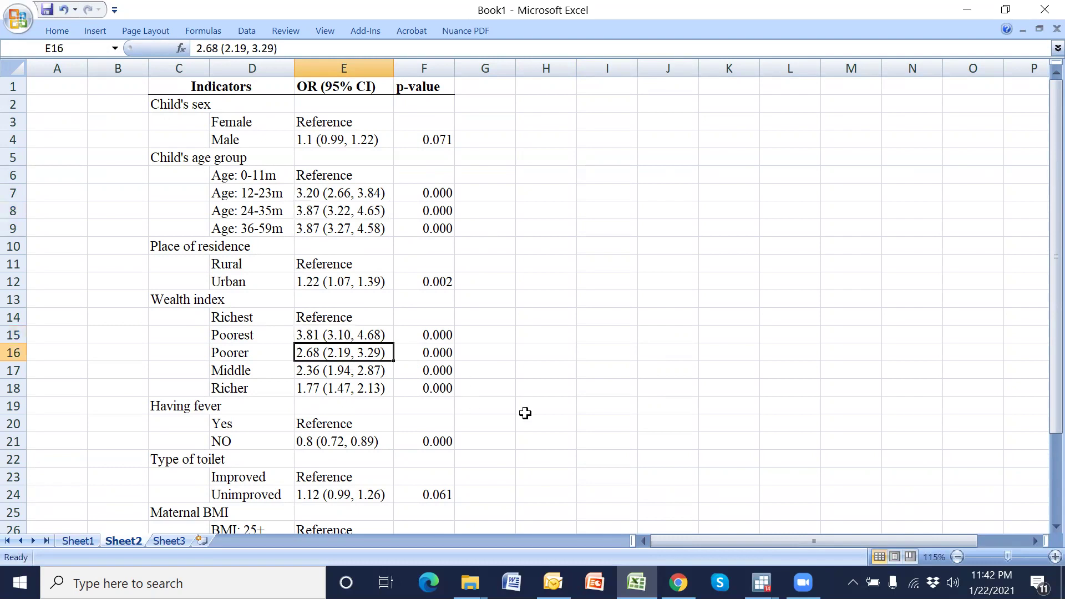
scroll(568, 409, "down", 3)
scroll(535, 445, "up", 3)
scroll(476, 408, "down", 2)
scroll(476, 408, "down", 2)
scroll(469, 433, "up", 4)
left_click_drag(173, 106, 169, 507)
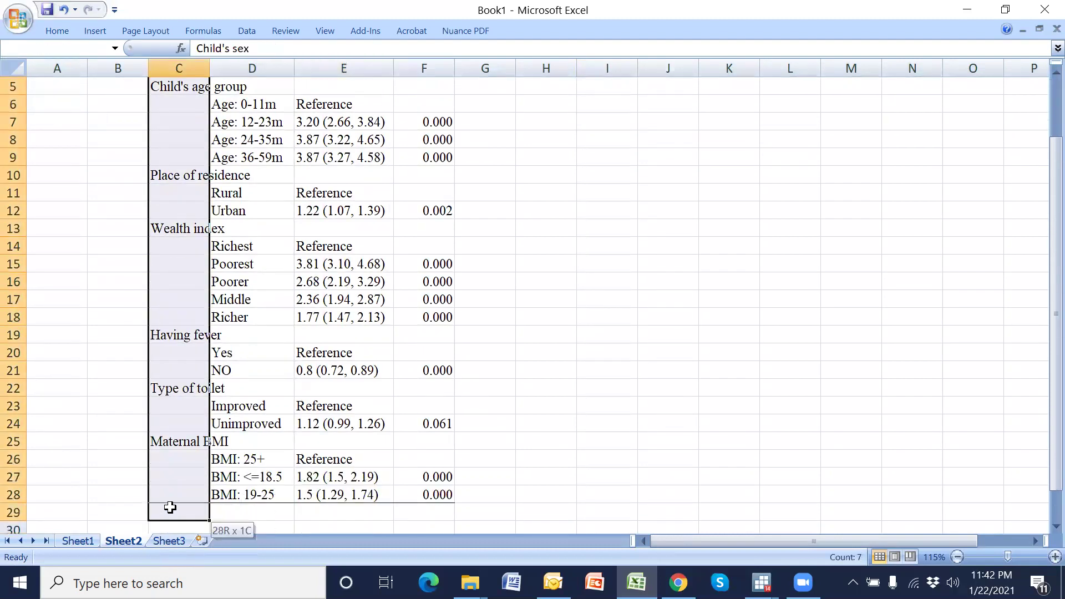
- Bold the column C category labels such as Child's sex, Wealth index and Maternal BMI
left_click(59, 31)
left_click(127, 79)
scroll(569, 319, "up", 2)
left_click(568, 318)
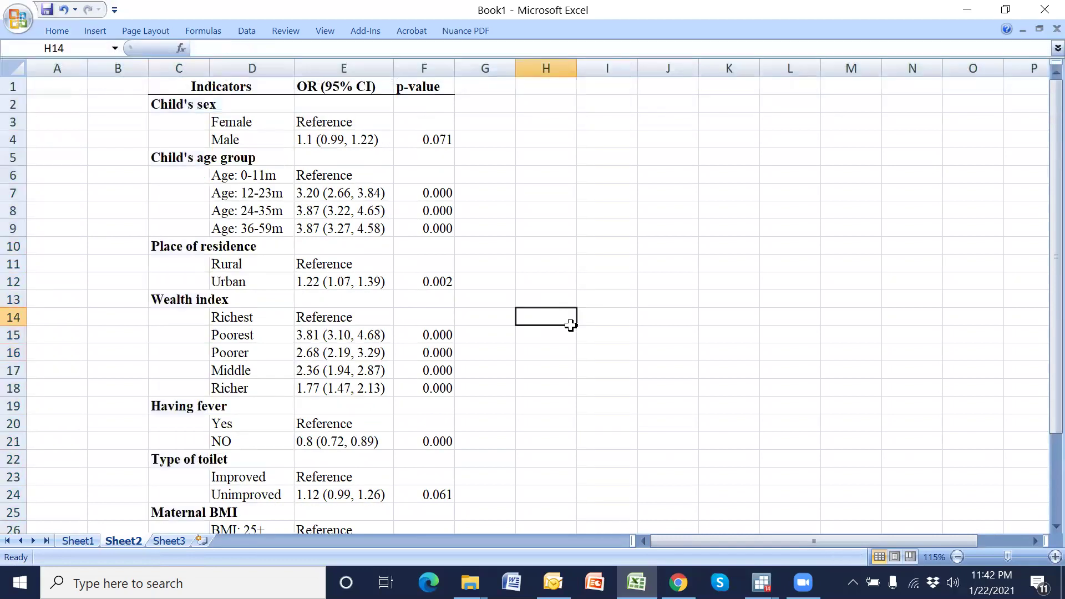